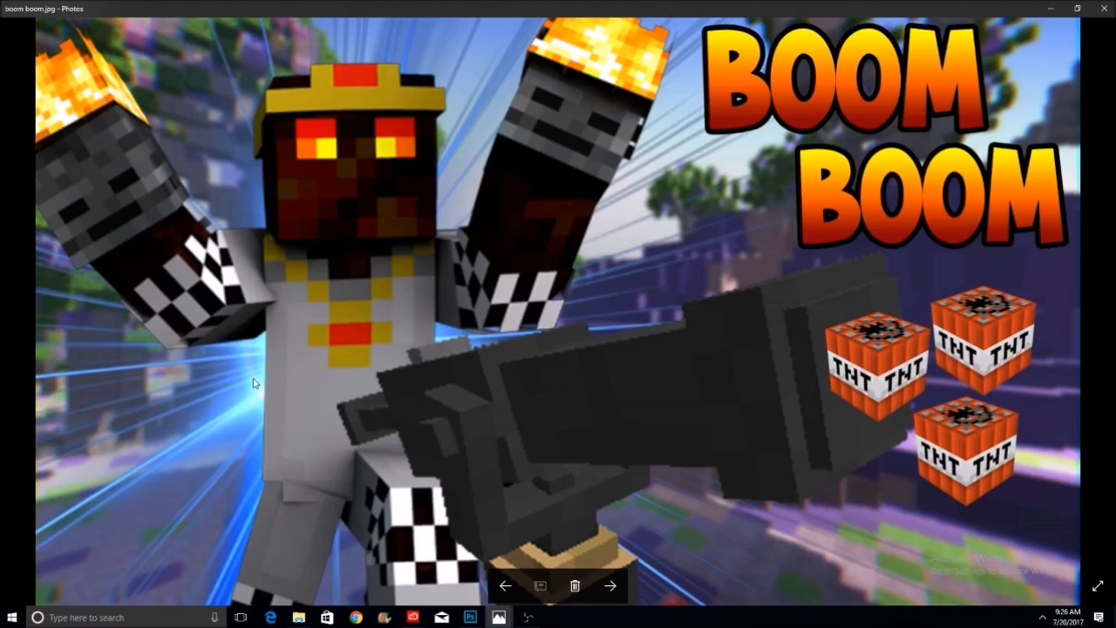
Look through the finished example thumbnails: boom boom, Fallen Hero Slayer, Random CC Hype, Insane Book and The Godset
{"action": "left_click", "coordinate": [1103, 8]}
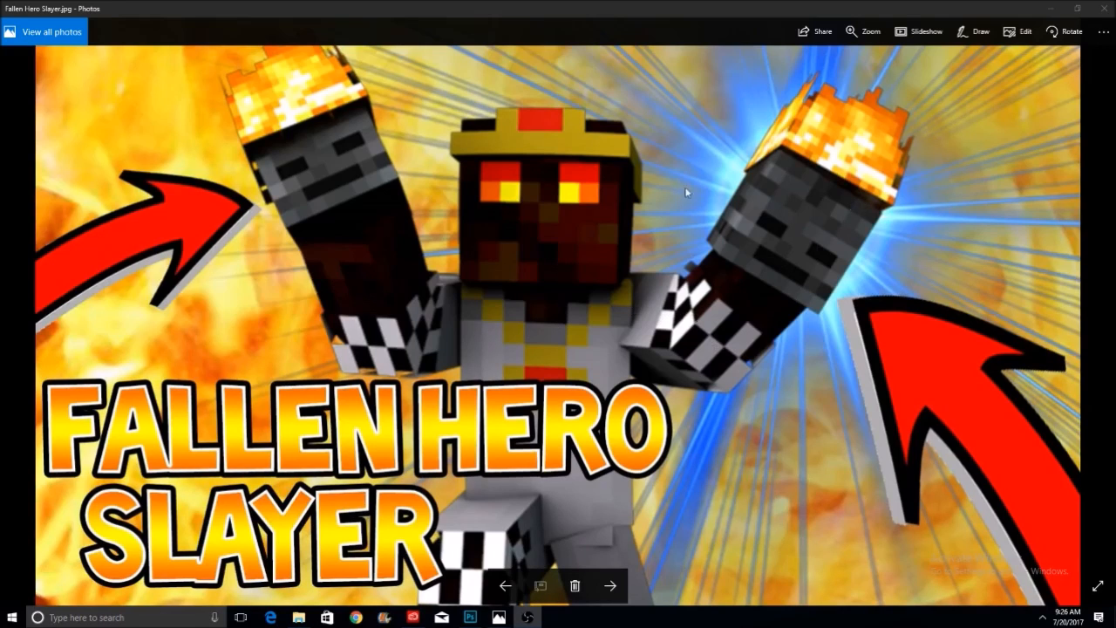
{"action": "left_click", "coordinate": [1106, 6]}
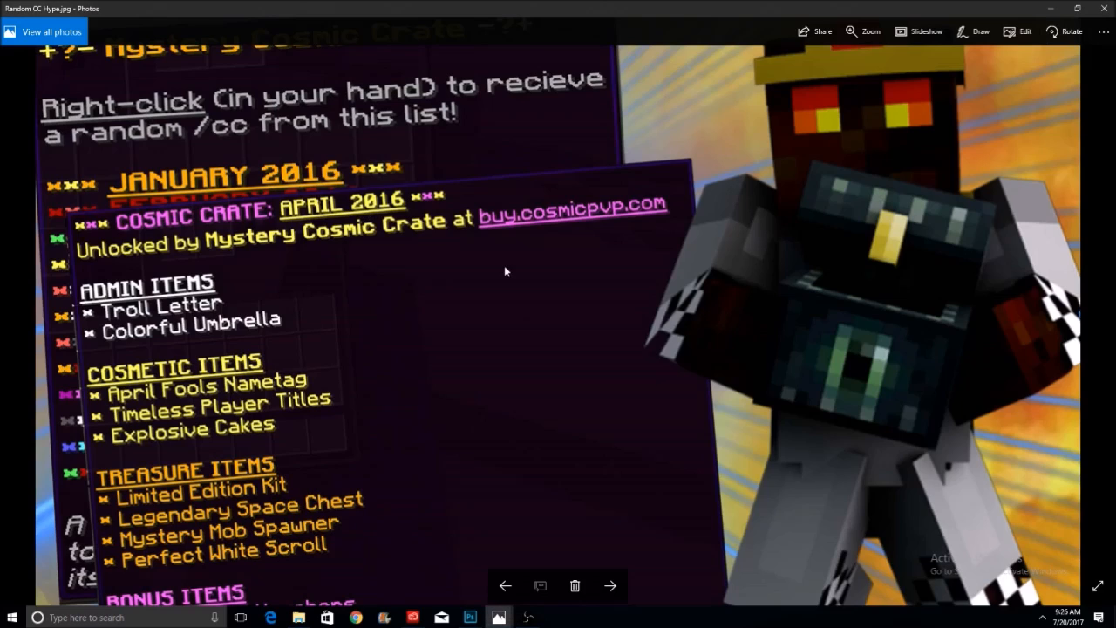
{"action": "right_click", "coordinate": [594, 261]}
{"action": "left_click", "coordinate": [753, 206]}
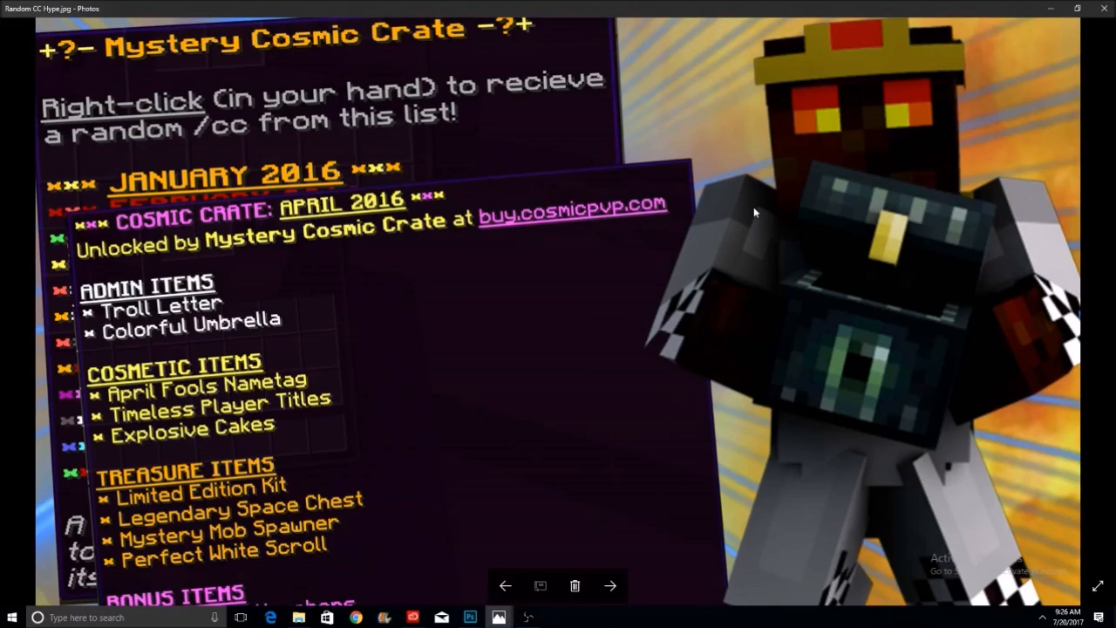
{"action": "left_click", "coordinate": [1100, 8]}
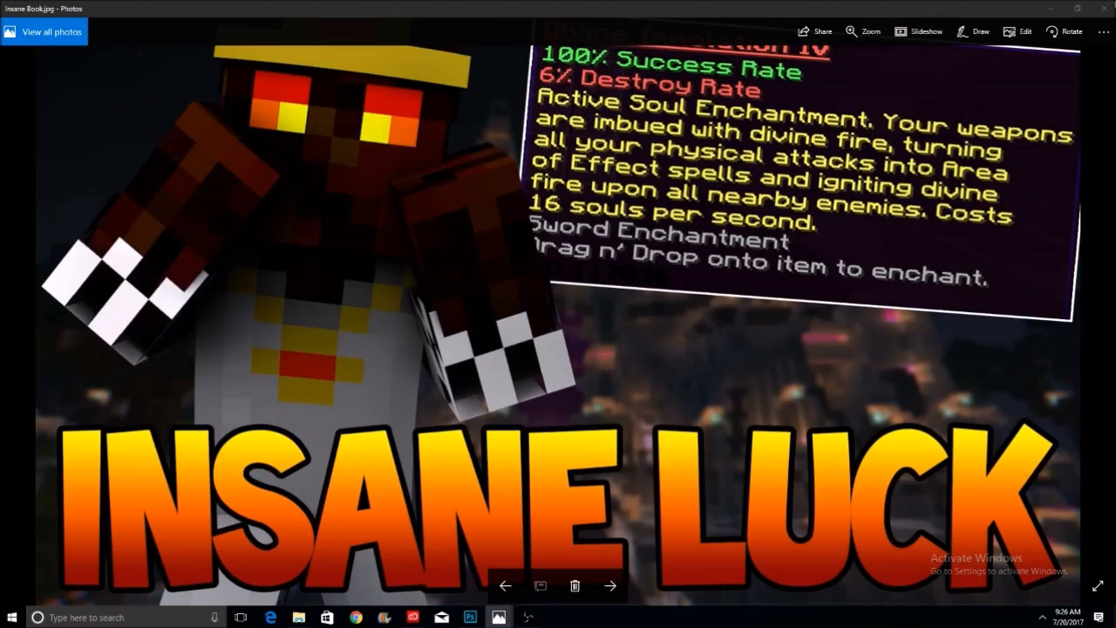
{"action": "right_click", "coordinate": [604, 226]}
{"action": "left_click", "coordinate": [693, 223]}
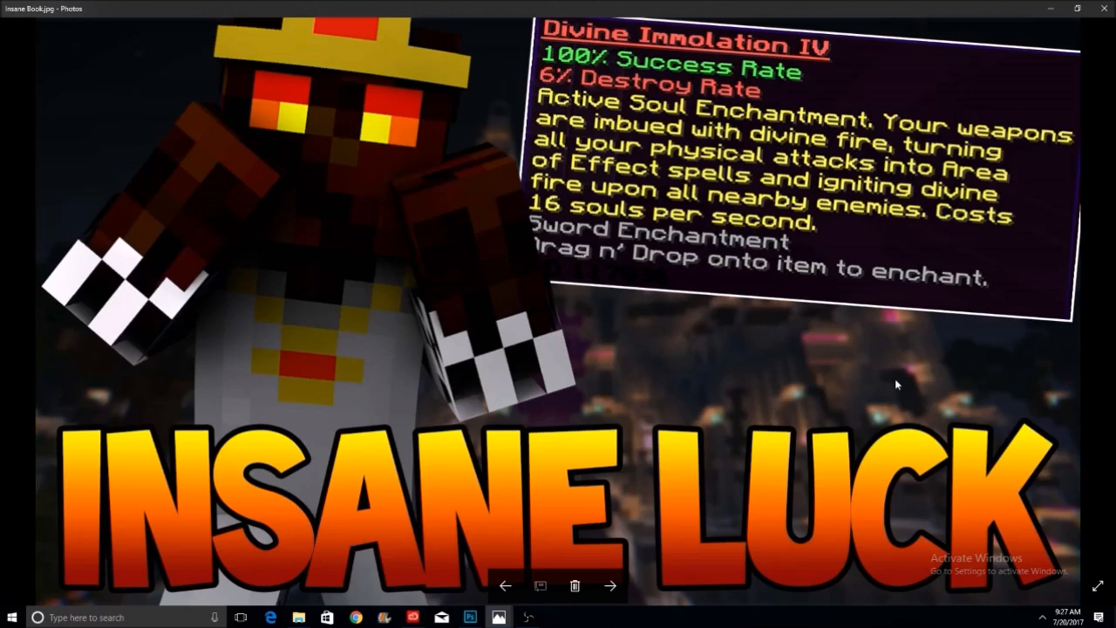
{"action": "left_click", "coordinate": [1105, 9]}
{"action": "right_click", "coordinate": [890, 436]}
{"action": "left_click", "coordinate": [888, 439]}
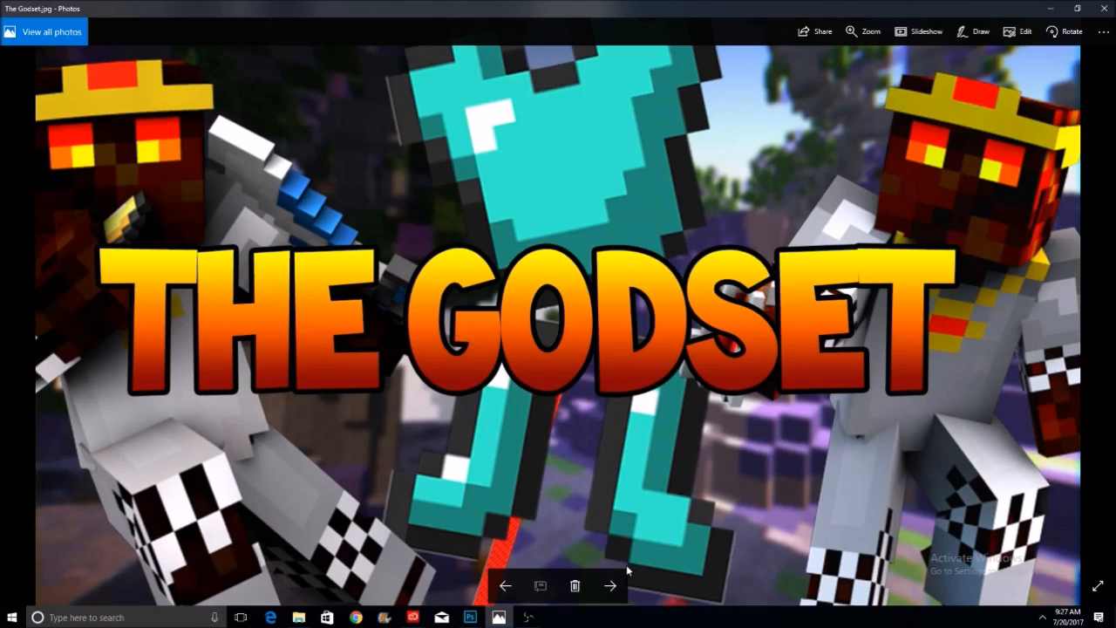
Switch to Photoshop and create a new 1920 x 1080 pixel RGB document at 300 pixels/inch with a white background
{"action": "left_click", "coordinate": [475, 619]}
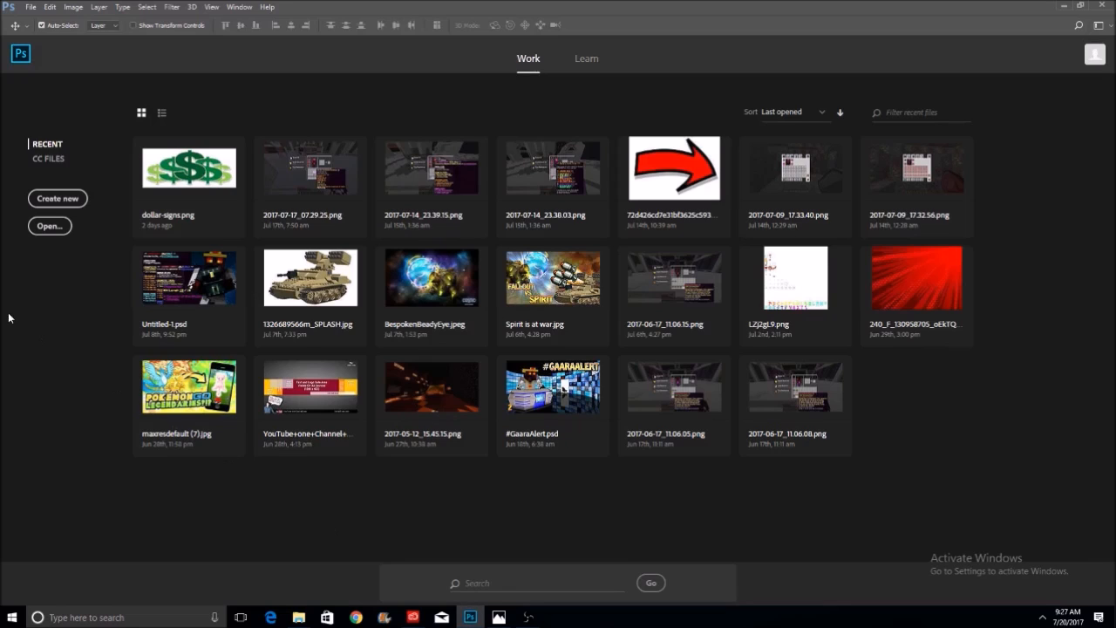
{"action": "left_click", "coordinate": [69, 203]}
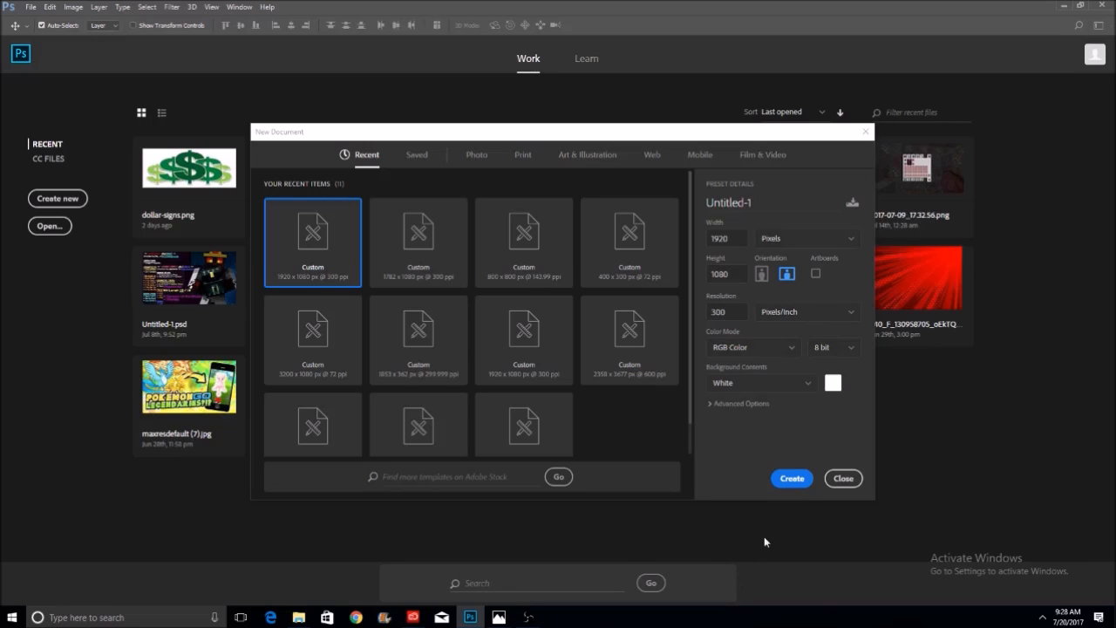
{"action": "left_click", "coordinate": [787, 477]}
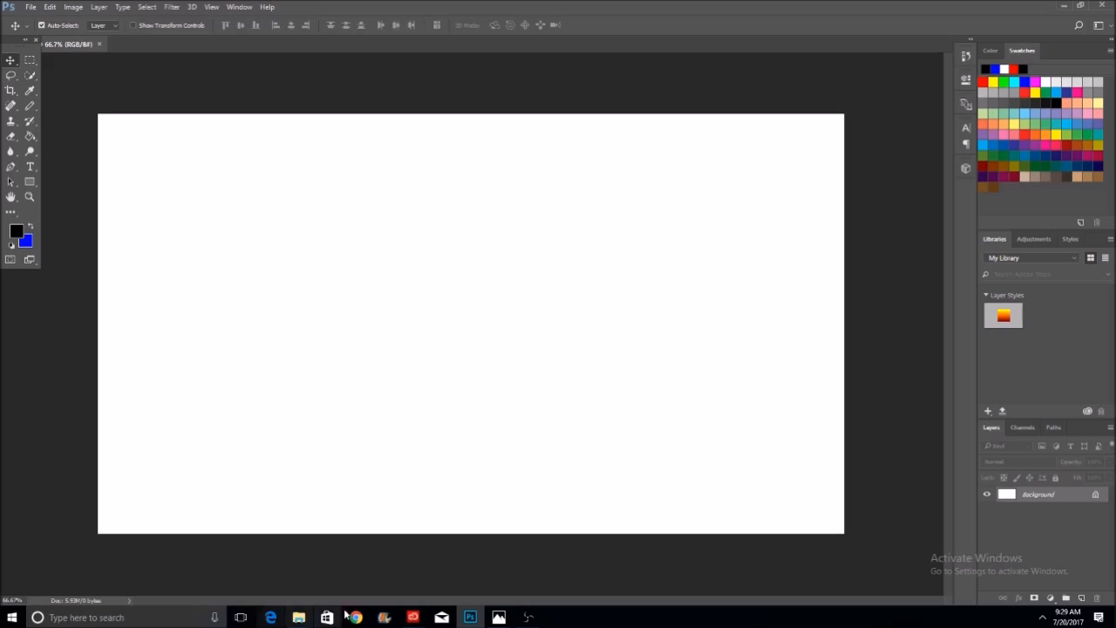
Place the image 2017-07-09_17.22.31 from the Backgrounds folder in Pictures > THumbnail Pictures into the blank document
{"action": "left_click", "coordinate": [298, 617]}
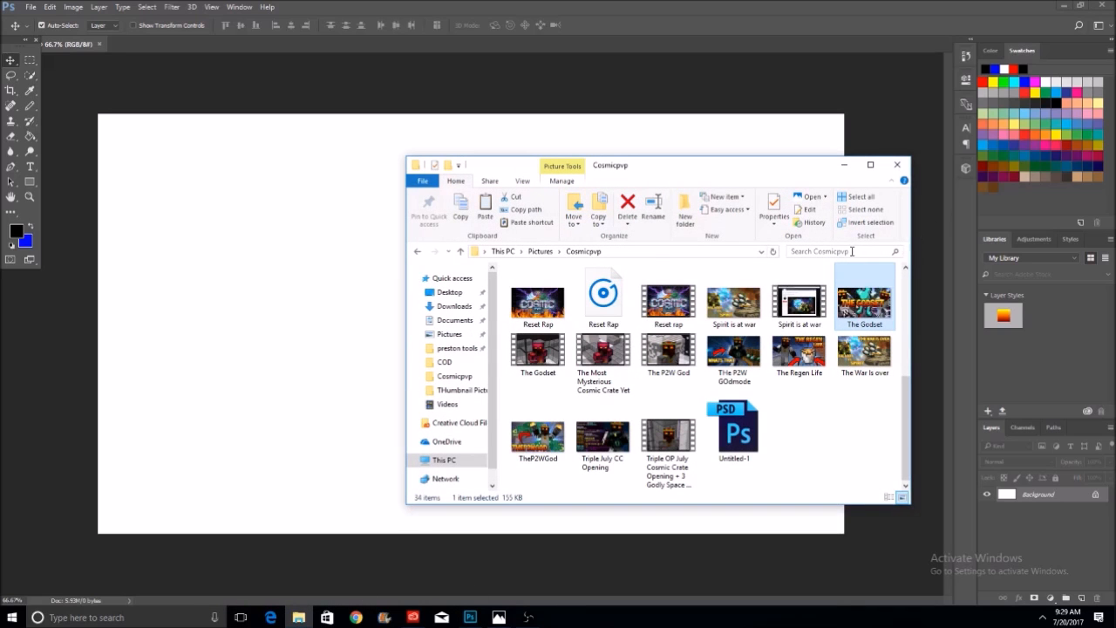
{"action": "left_click", "coordinate": [540, 251]}
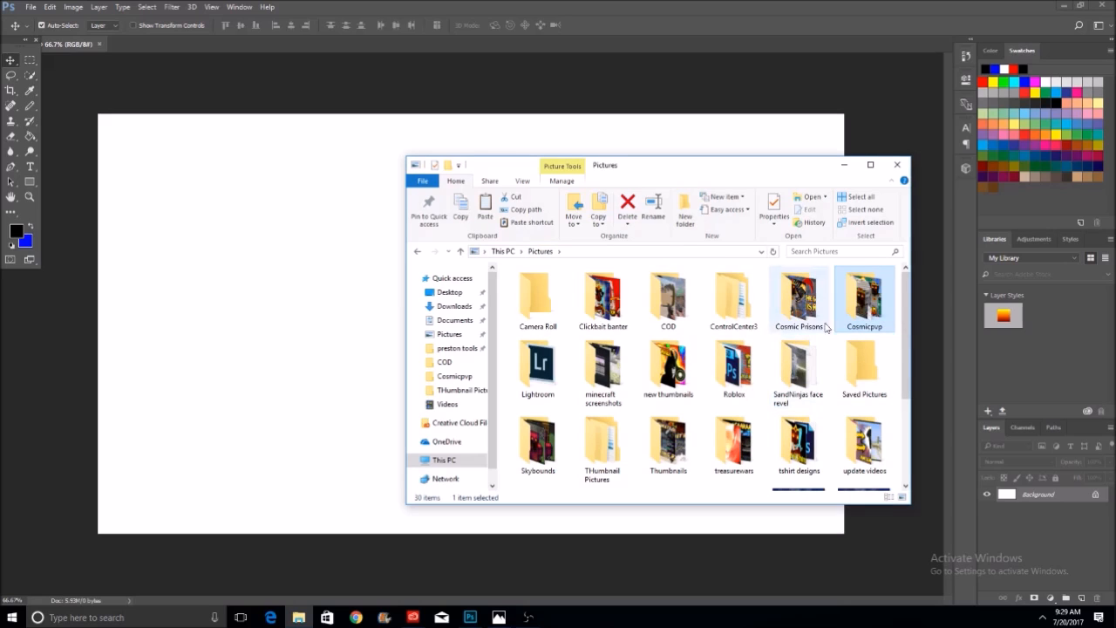
{"action": "scroll", "coordinate": [802, 323], "scroll_direction": "down", "scroll_amount": 3}
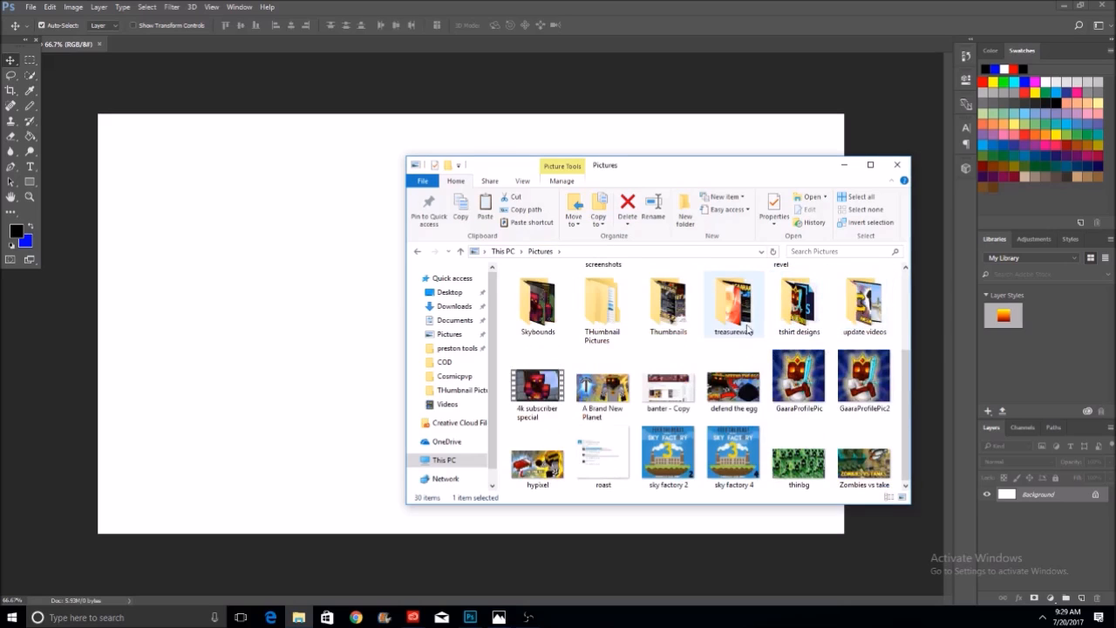
{"action": "double_click", "coordinate": [606, 325]}
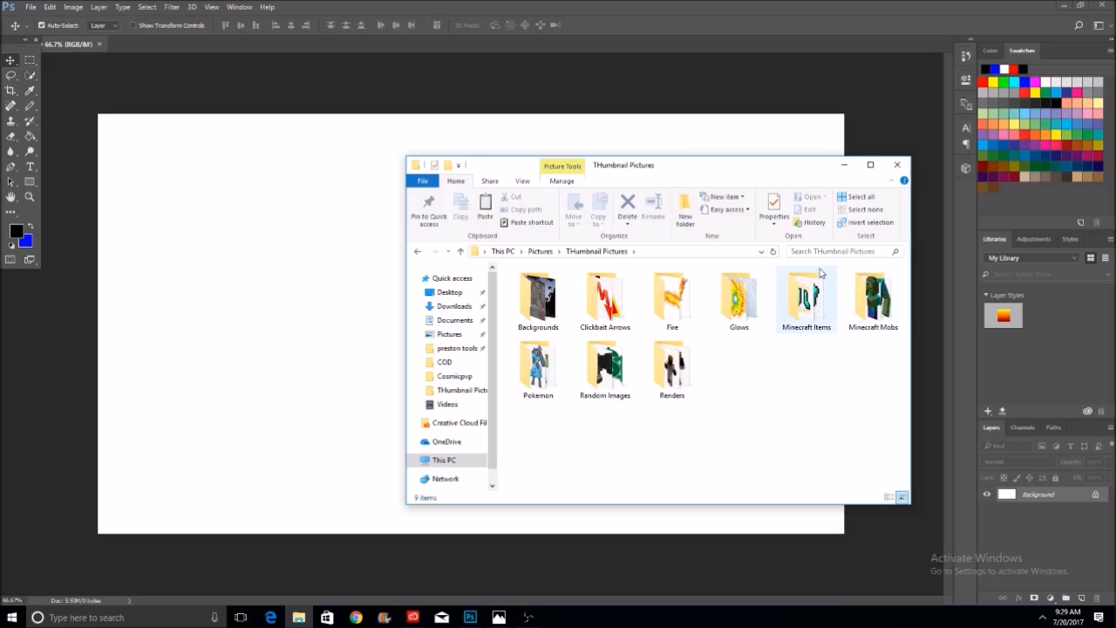
{"action": "double_click", "coordinate": [538, 298]}
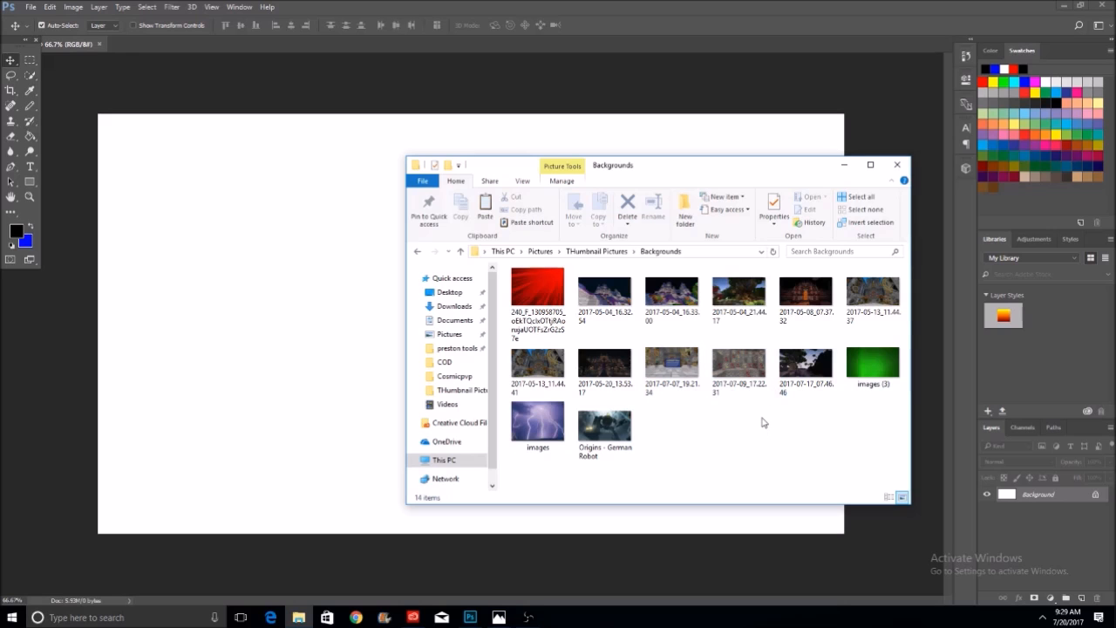
{"action": "left_click_drag", "start_coordinate": [750, 382], "coordinate": [265, 436]}
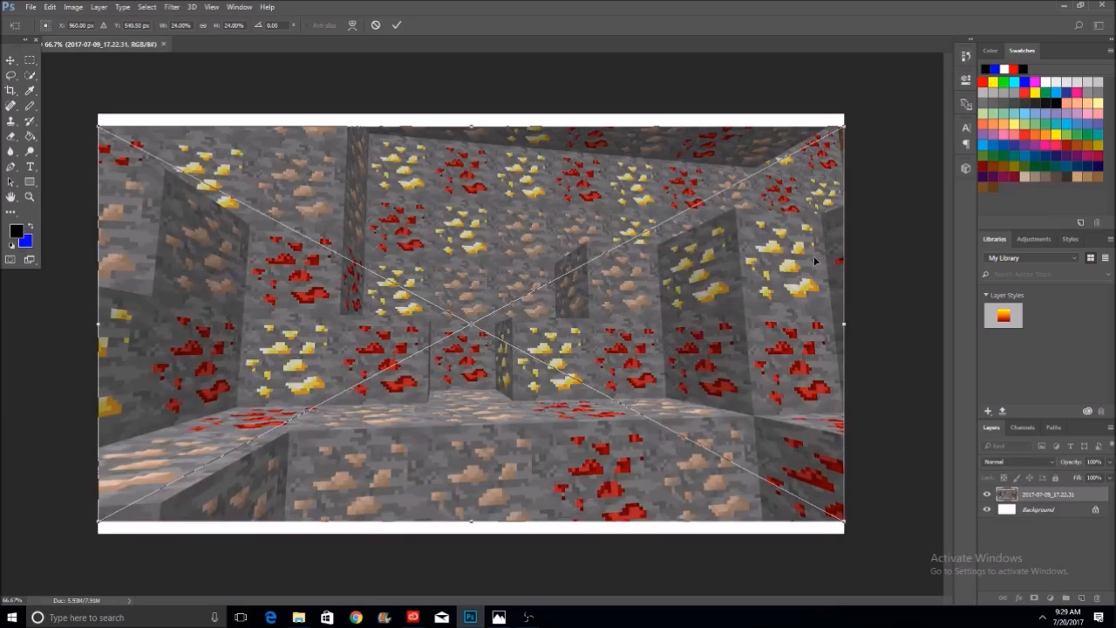
Stretch the placed ore background vertically to cover the white strips above and below it, and commit the transform
{"action": "left_click", "coordinate": [297, 617]}
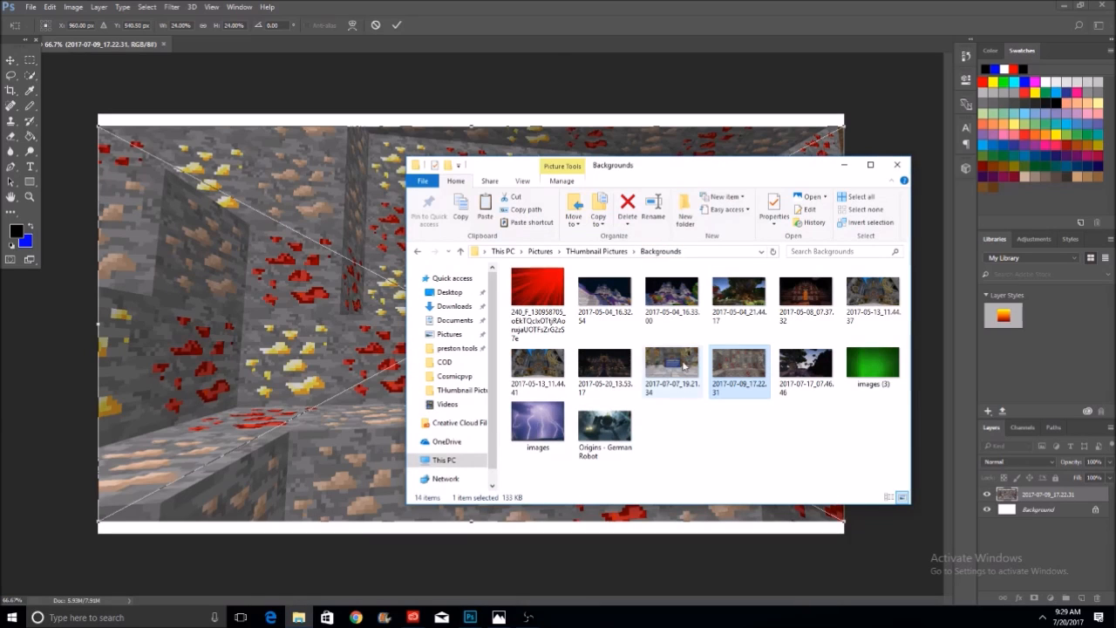
{"action": "left_click", "coordinate": [568, 114]}
{"action": "left_click_drag", "start_coordinate": [845, 123], "coordinate": [844, 114]}
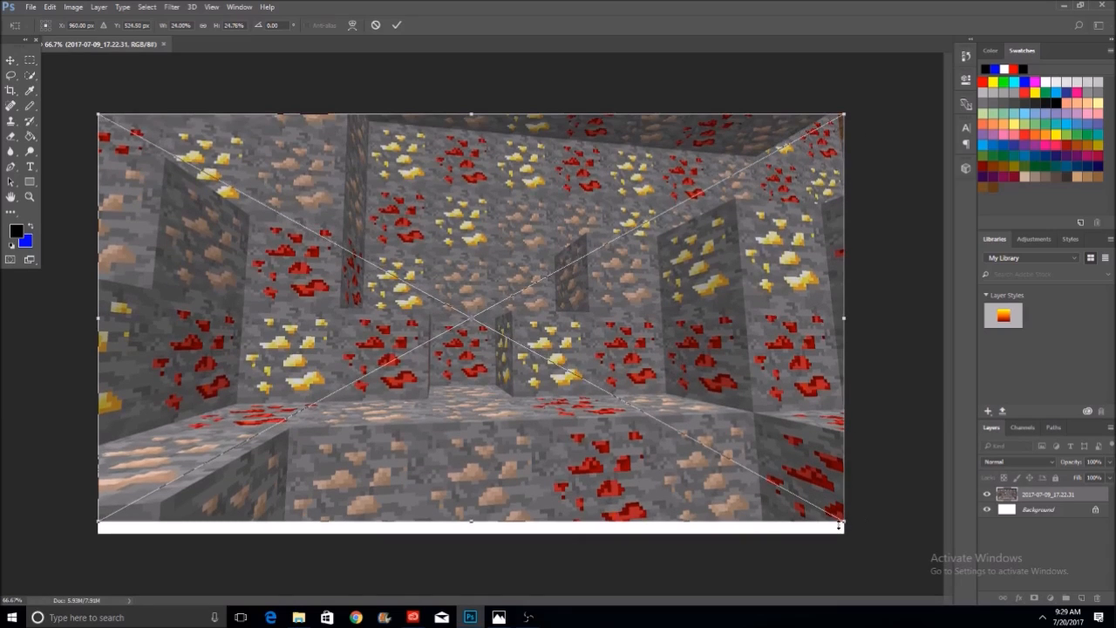
{"action": "left_click_drag", "start_coordinate": [843, 526], "coordinate": [843, 535]}
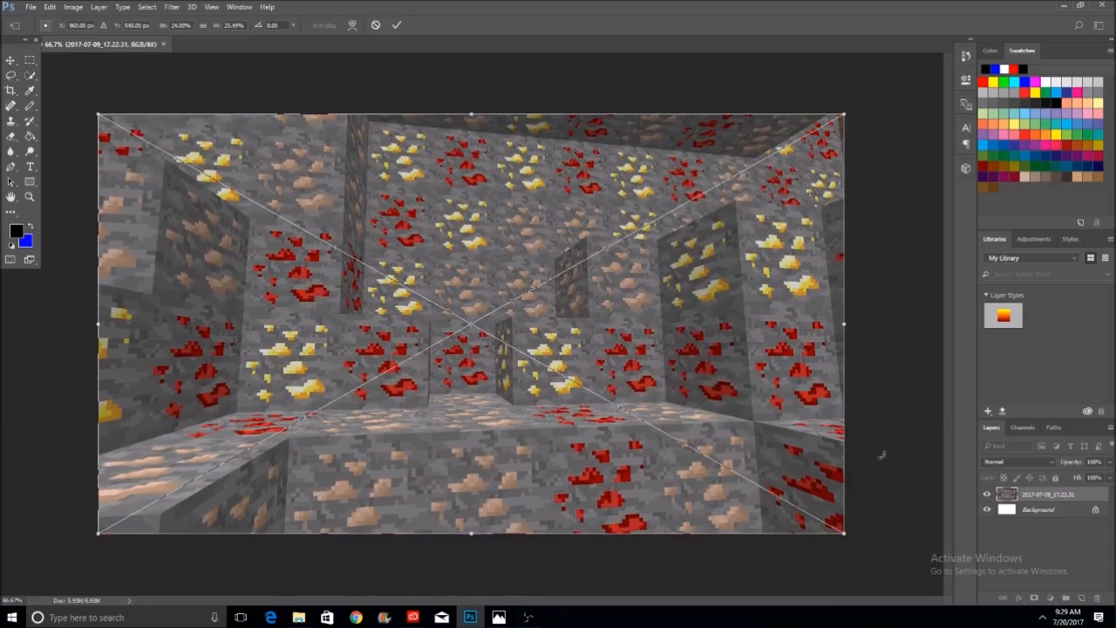
{"action": "left_click", "coordinate": [396, 24]}
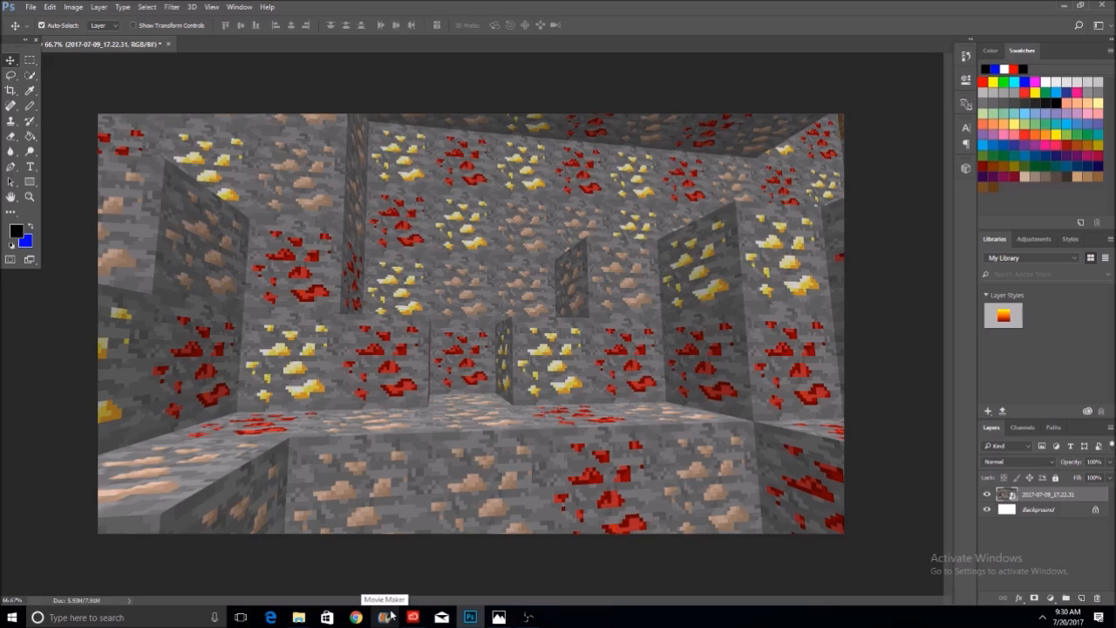
Open the Renders folder inside THumbnail Pictures to view the saved character renders
{"action": "left_click", "coordinate": [298, 618]}
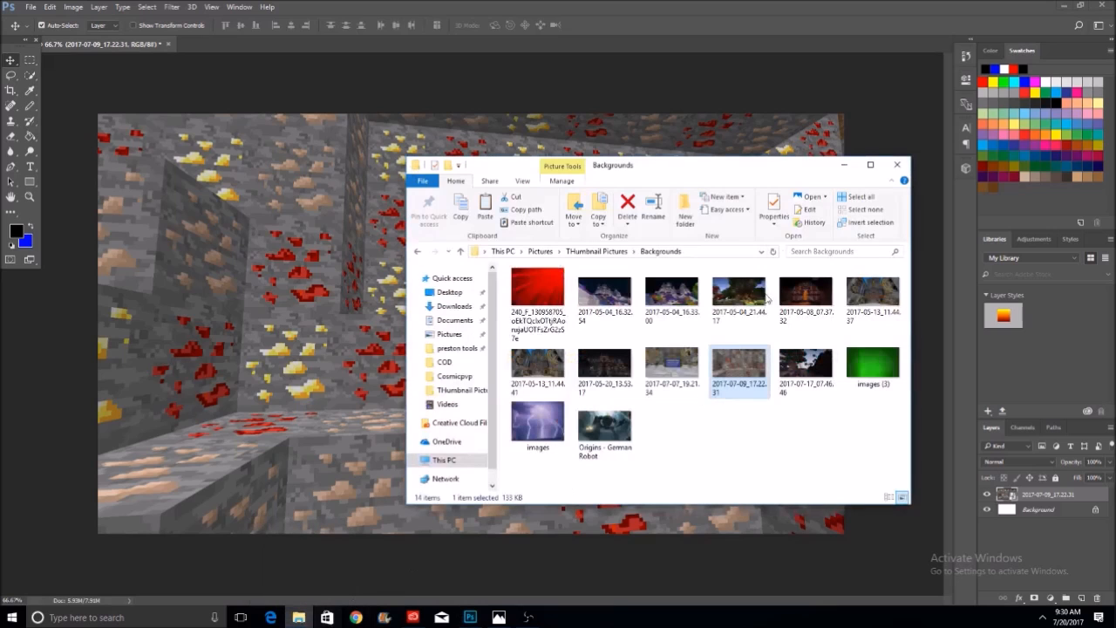
{"action": "left_click", "coordinate": [597, 251]}
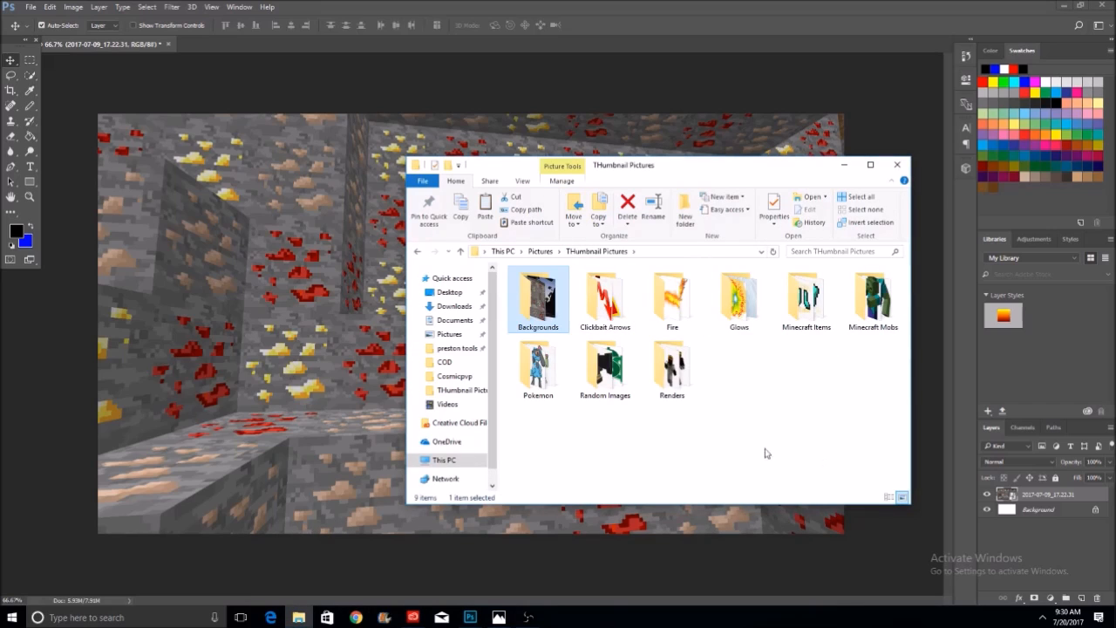
{"action": "double_click", "coordinate": [671, 366]}
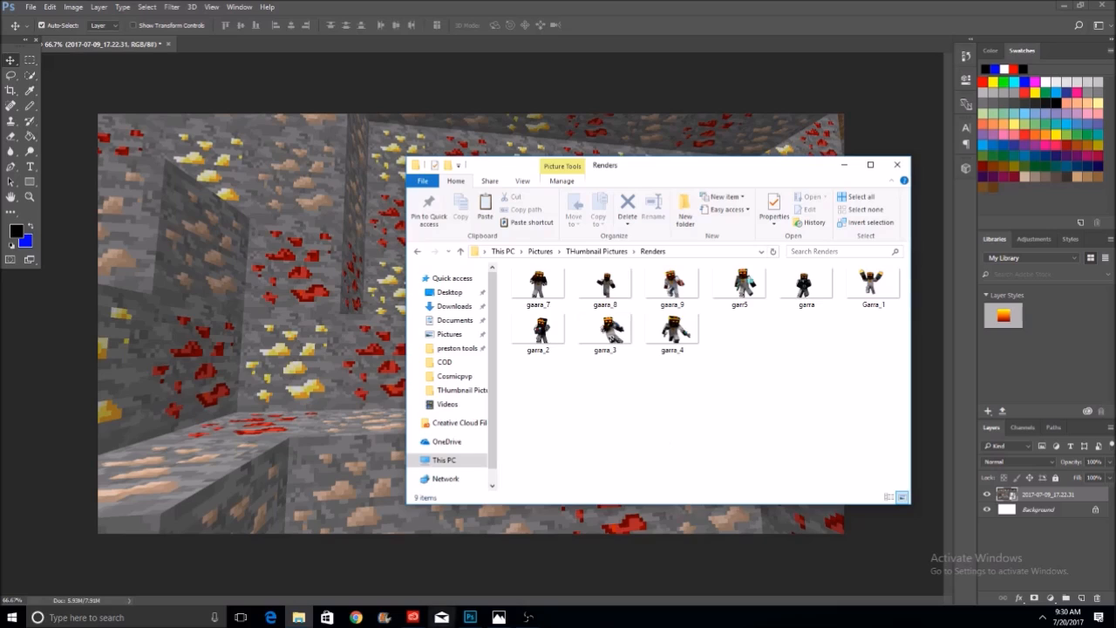
Switch to Chrome, search Google for "nova skin" and open the Nova Skin Minecraft Skin Editor site
{"action": "left_click", "coordinate": [355, 616]}
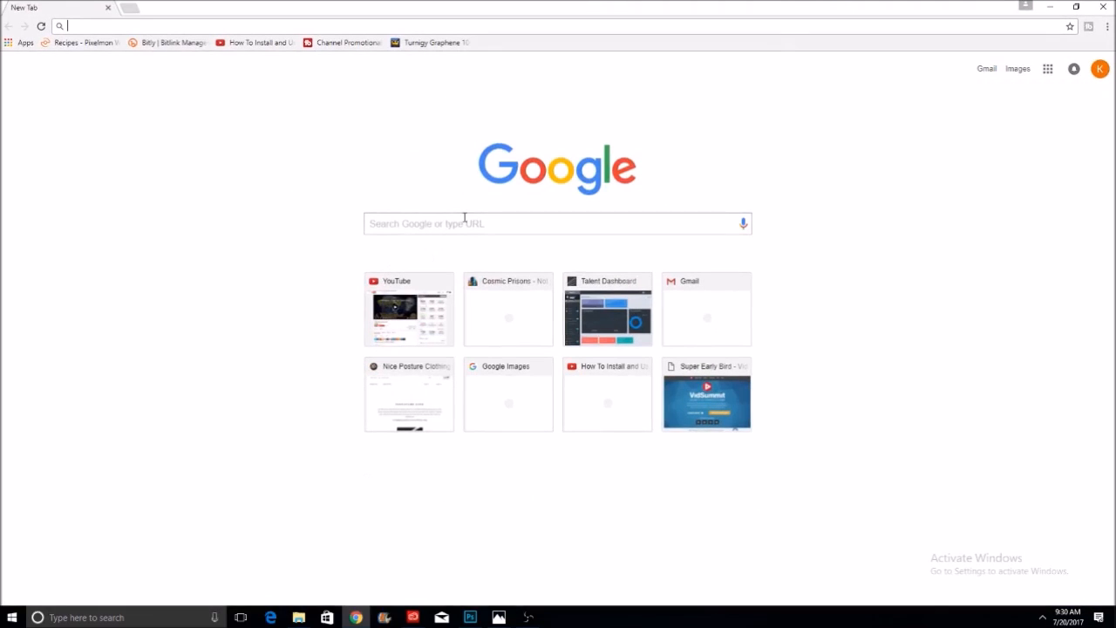
{"action": "left_click", "coordinate": [464, 218]}
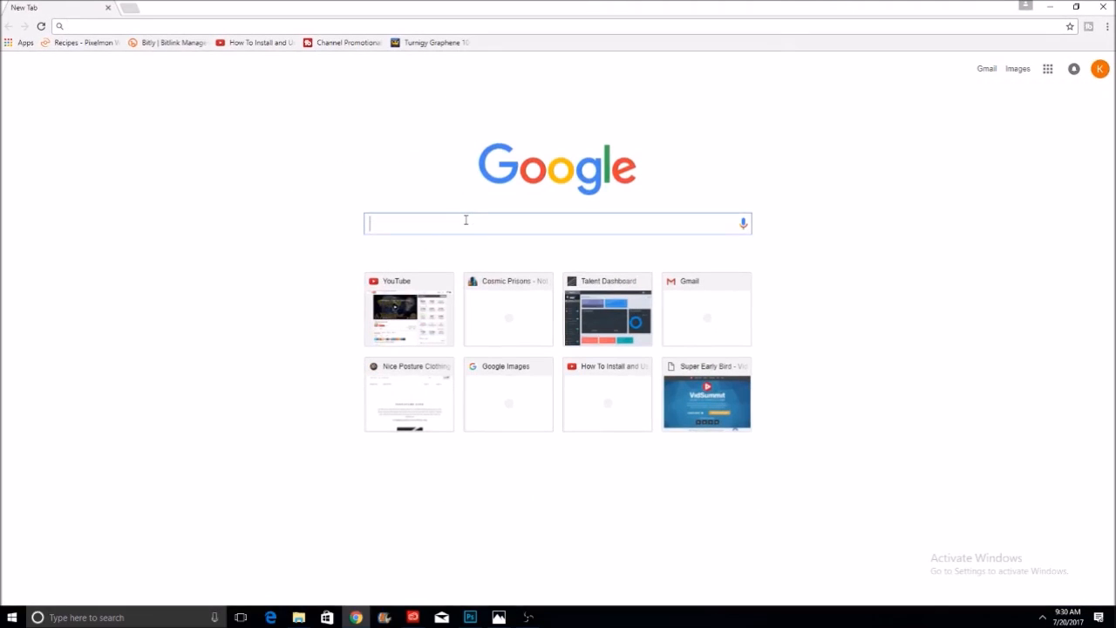
{"action": "type", "text": "nova skin gallery"}
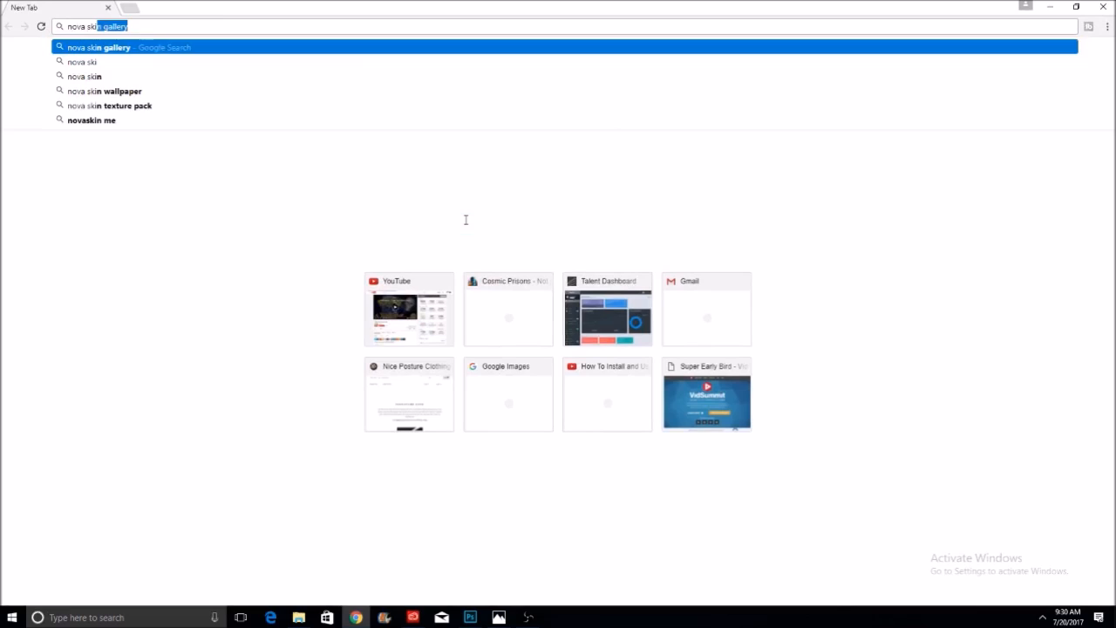
{"action": "key", "text": "Return"}
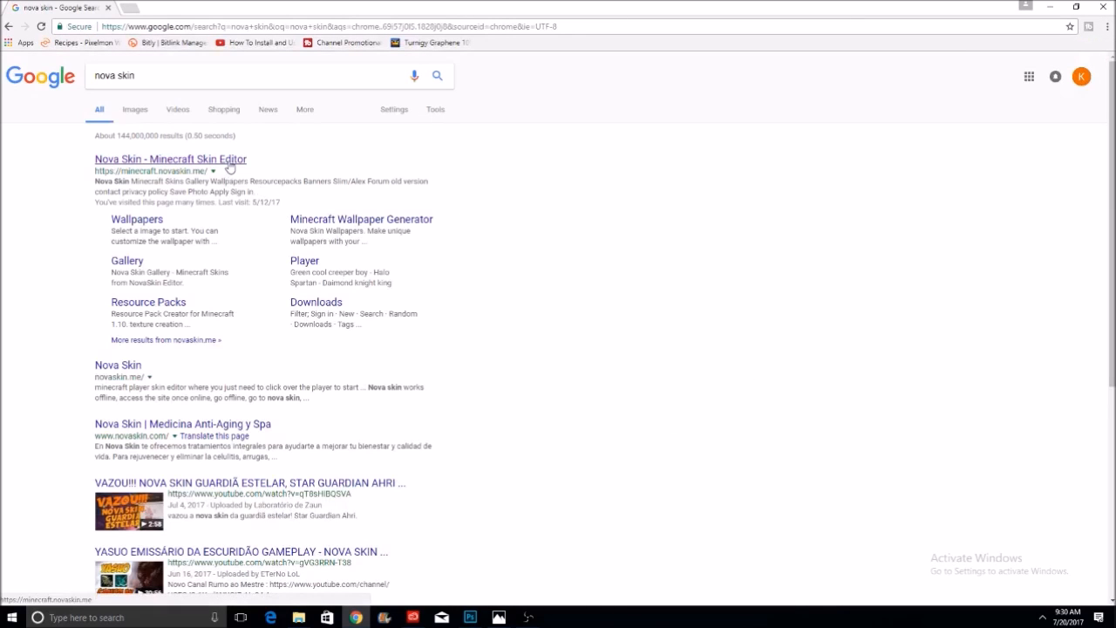
{"action": "left_click", "coordinate": [222, 160]}
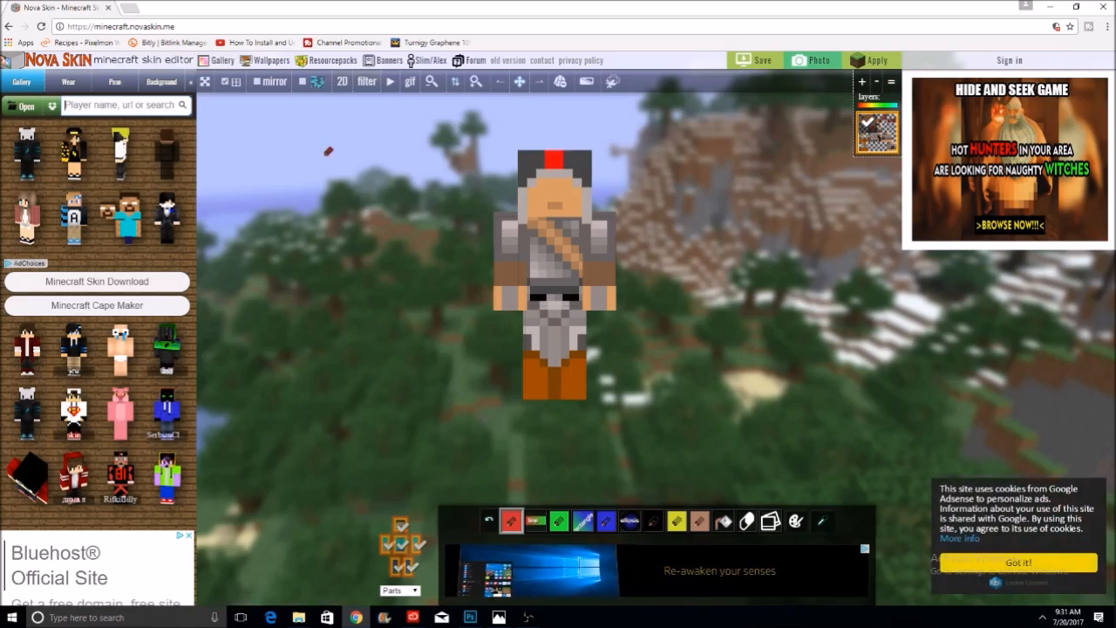
{"action": "left_click", "coordinate": [119, 105]}
{"action": "type", "text": "GaaraOf"}
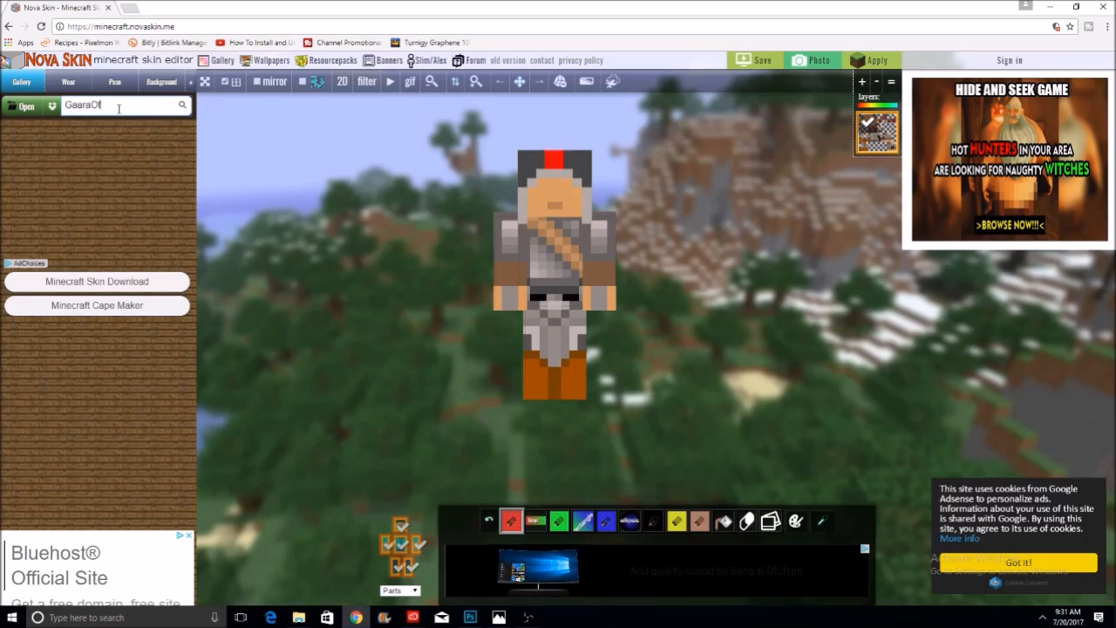
{"action": "type", "text": "Benlon10"}
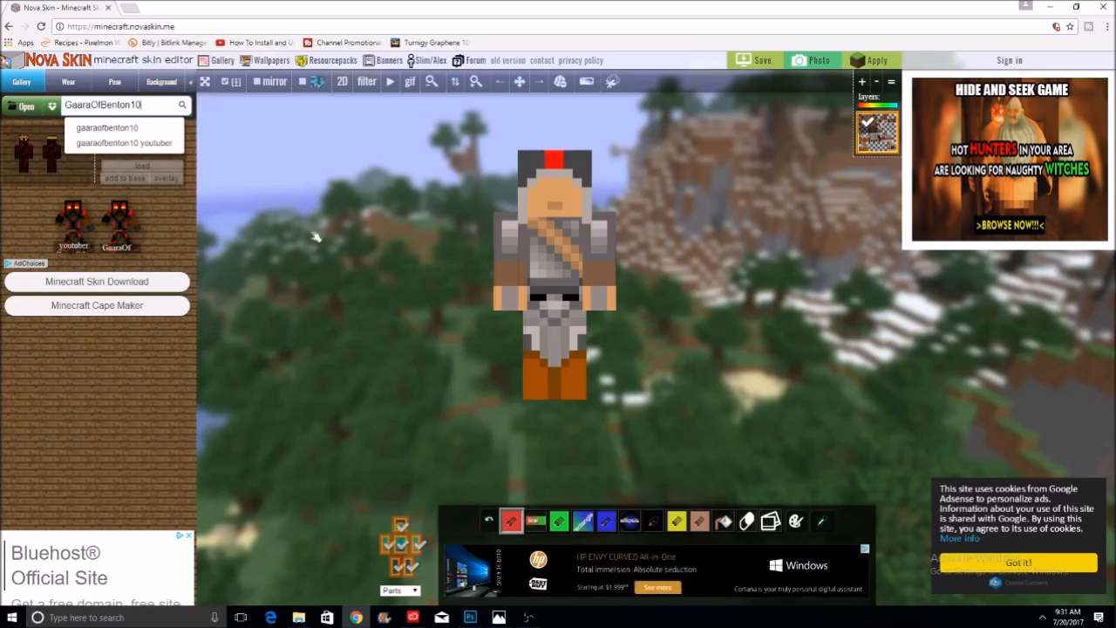
{"action": "left_click", "coordinate": [144, 170]}
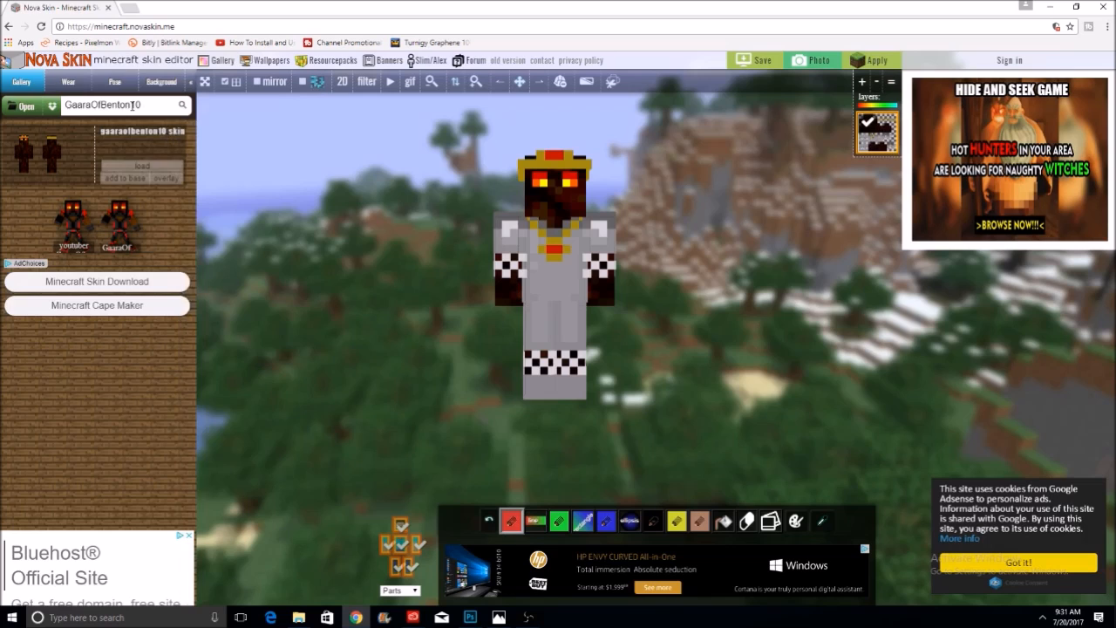
Apply random poses to the character four times in a row to try different arm, leg and head positions
{"action": "left_click", "coordinate": [114, 81]}
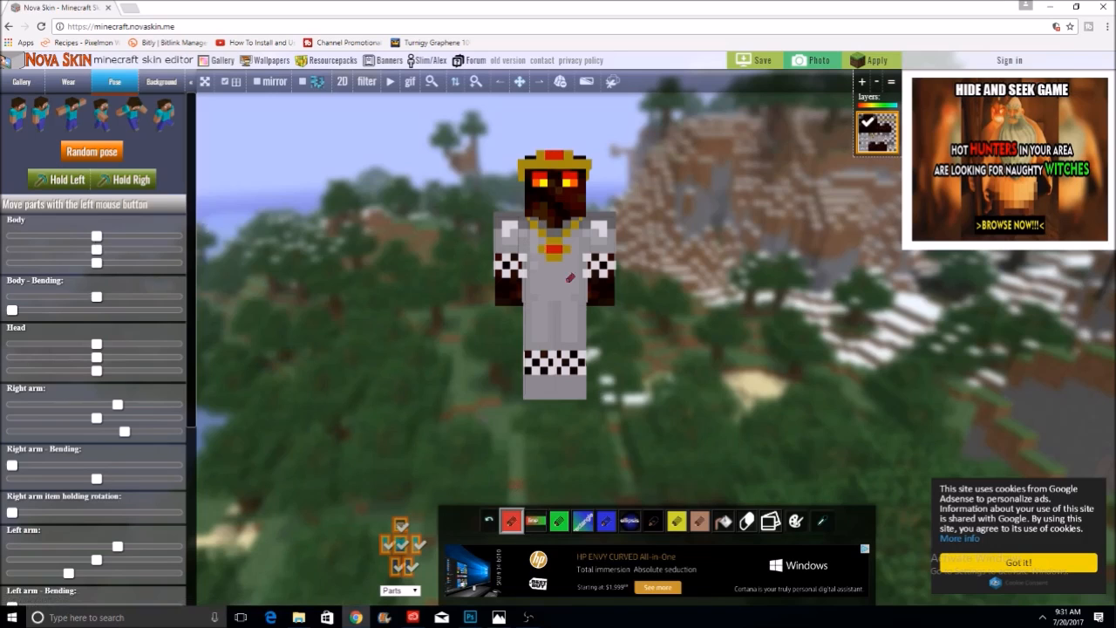
{"action": "left_click", "coordinate": [90, 153]}
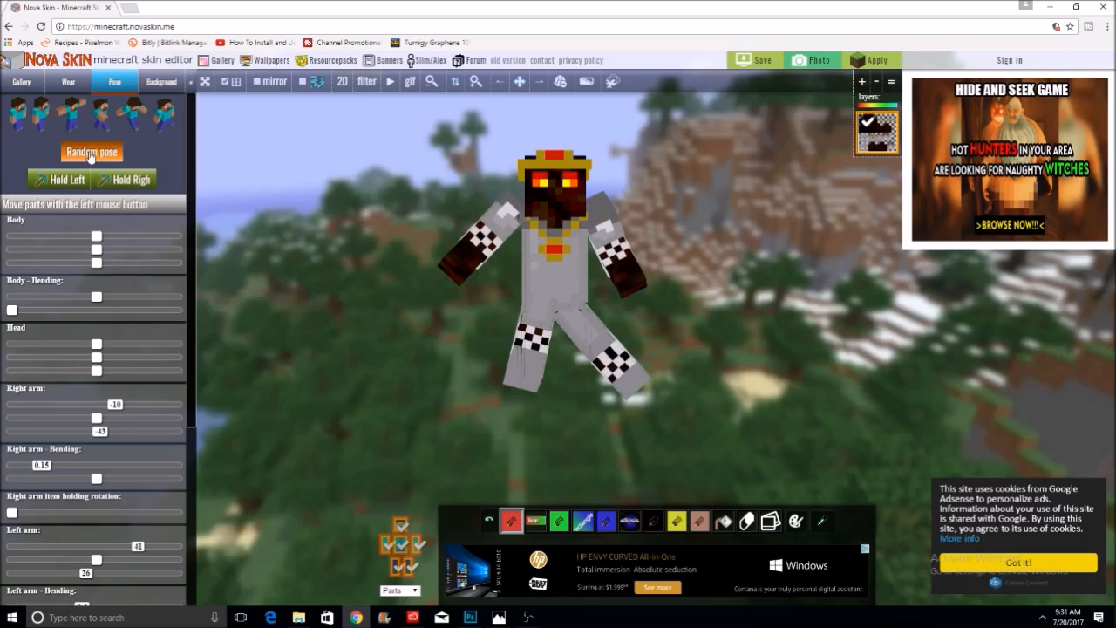
{"action": "left_click", "coordinate": [91, 154]}
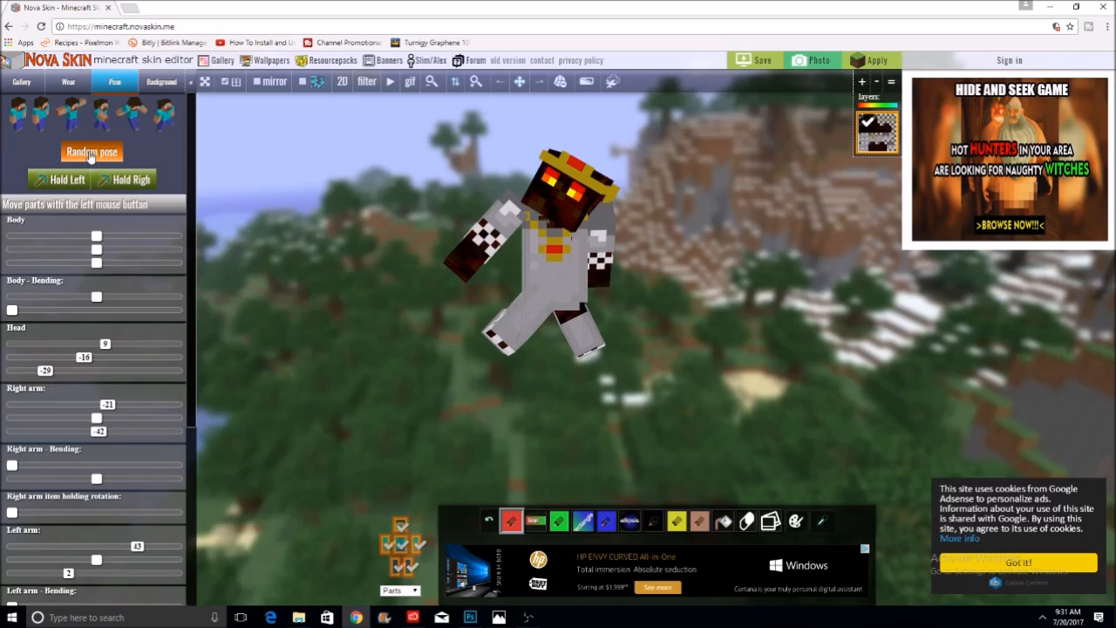
{"action": "left_click", "coordinate": [91, 154]}
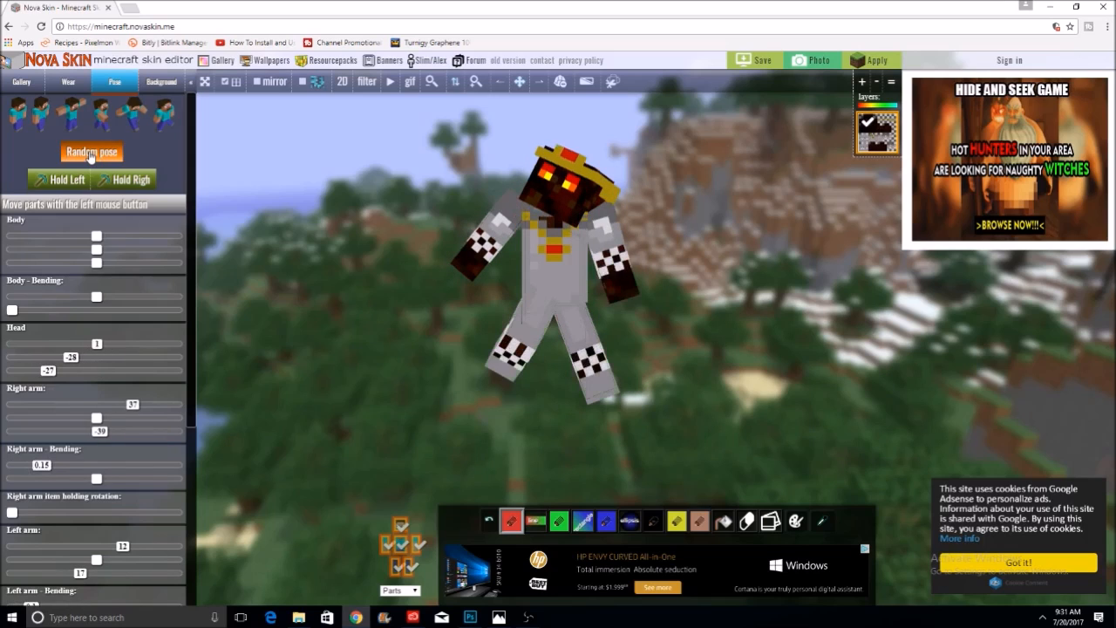
{"action": "left_click", "coordinate": [91, 154]}
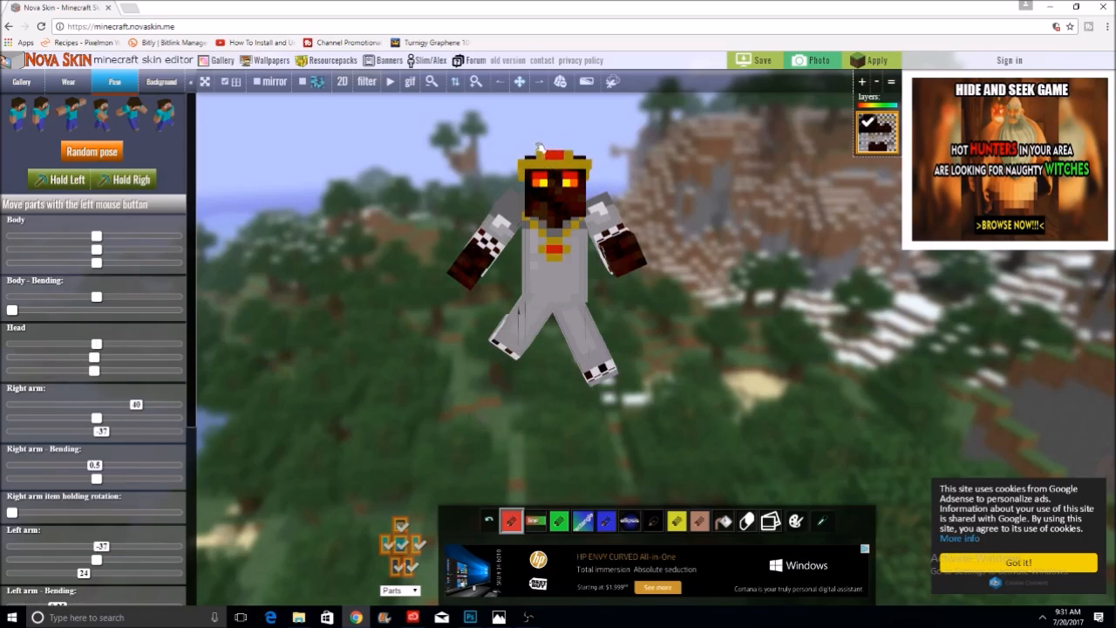
Give the posed character a diamond pickaxe in both the left and the right hand
{"action": "left_click", "coordinate": [64, 181]}
{"action": "left_click", "coordinate": [516, 297]}
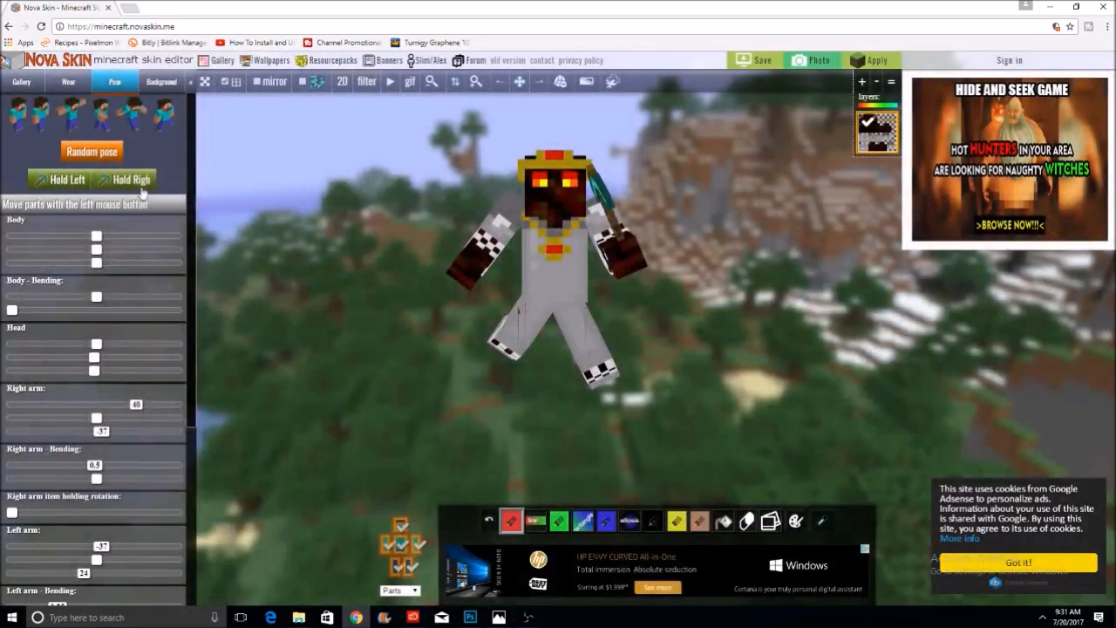
{"action": "left_click", "coordinate": [129, 180]}
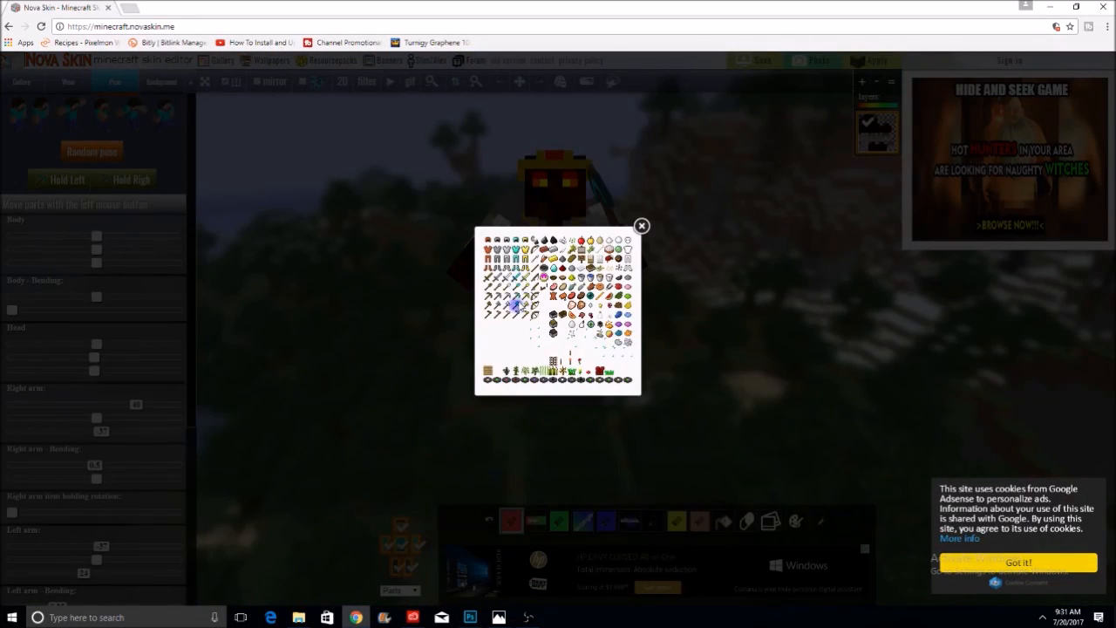
{"action": "left_click", "coordinate": [347, 299]}
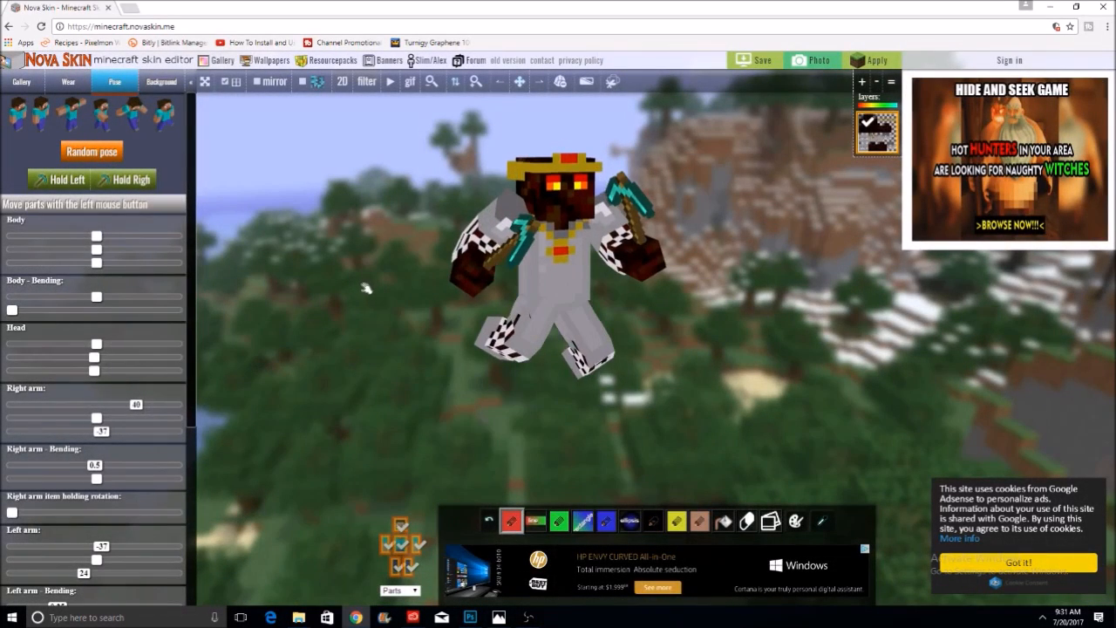
Generate a photo of the posed character, dismiss it without saving, and close the browser to return to the Renders folder over Photoshop
{"action": "left_click", "coordinate": [816, 60]}
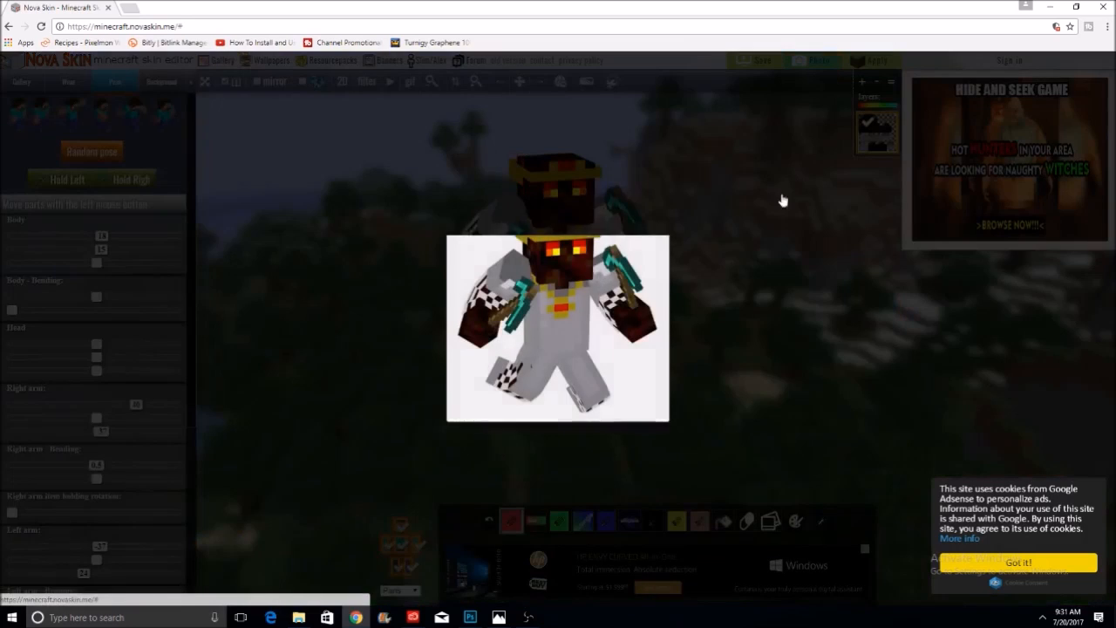
{"action": "right_click", "coordinate": [605, 265]}
{"action": "left_click", "coordinate": [711, 193]}
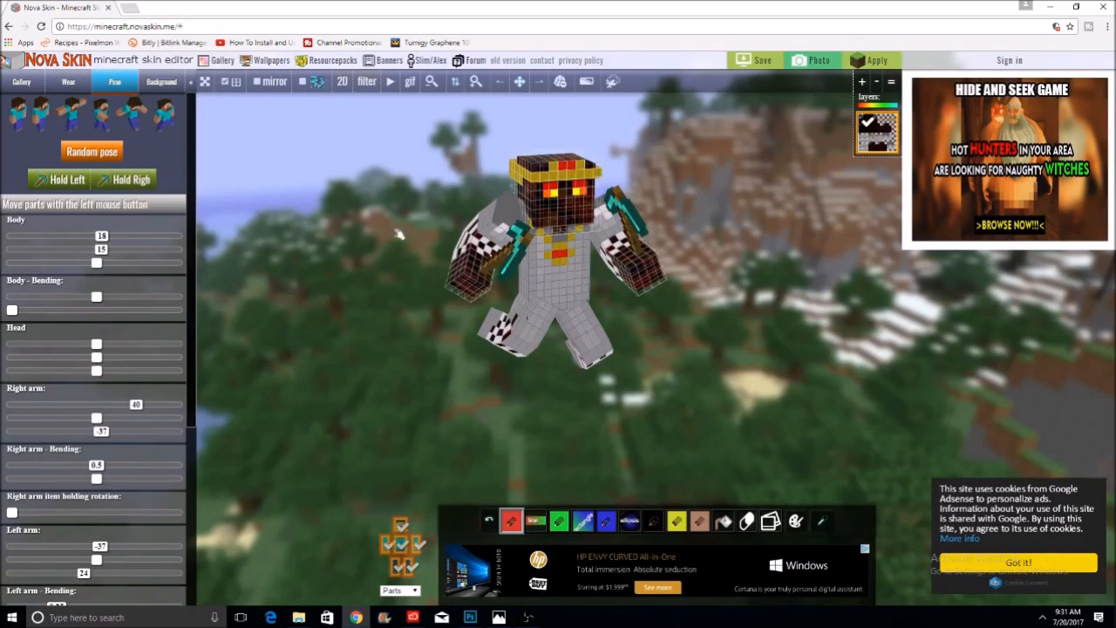
{"action": "left_click", "coordinate": [1107, 6]}
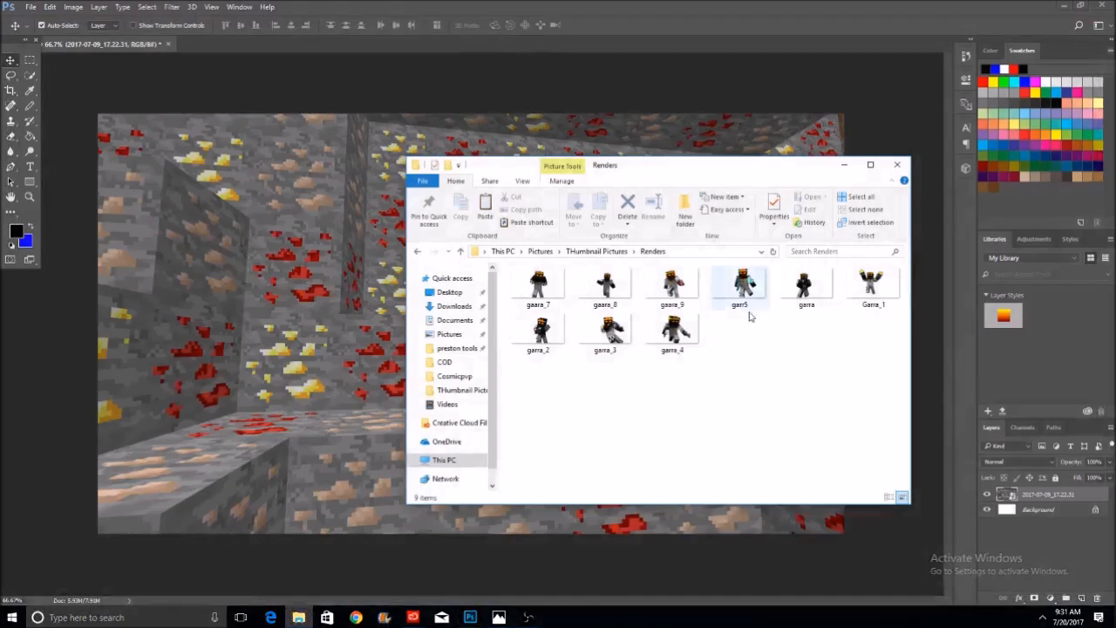
Place the garr5 render into the thumbnail, scale it to about 61.83%, and position it over the right half of the background
{"action": "left_click_drag", "start_coordinate": [746, 295], "coordinate": [349, 353]}
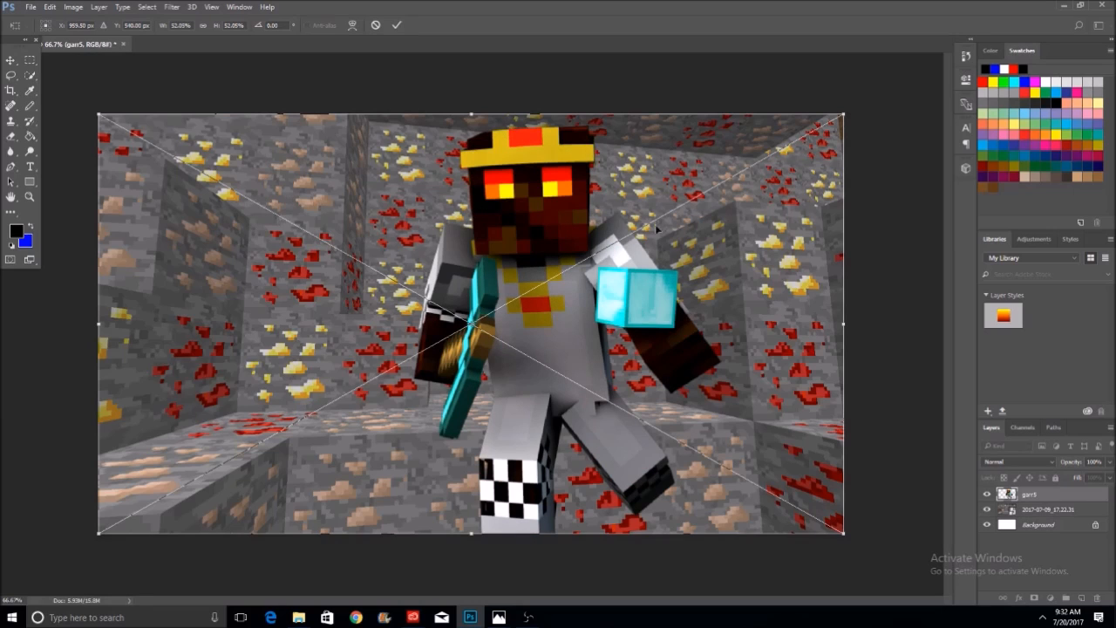
{"action": "left_click_drag", "start_coordinate": [529, 294], "coordinate": [565, 337]}
{"action": "left_click_drag", "start_coordinate": [880, 158], "coordinate": [1019, 79]}
{"action": "left_click_drag", "start_coordinate": [704, 308], "coordinate": [687, 268]}
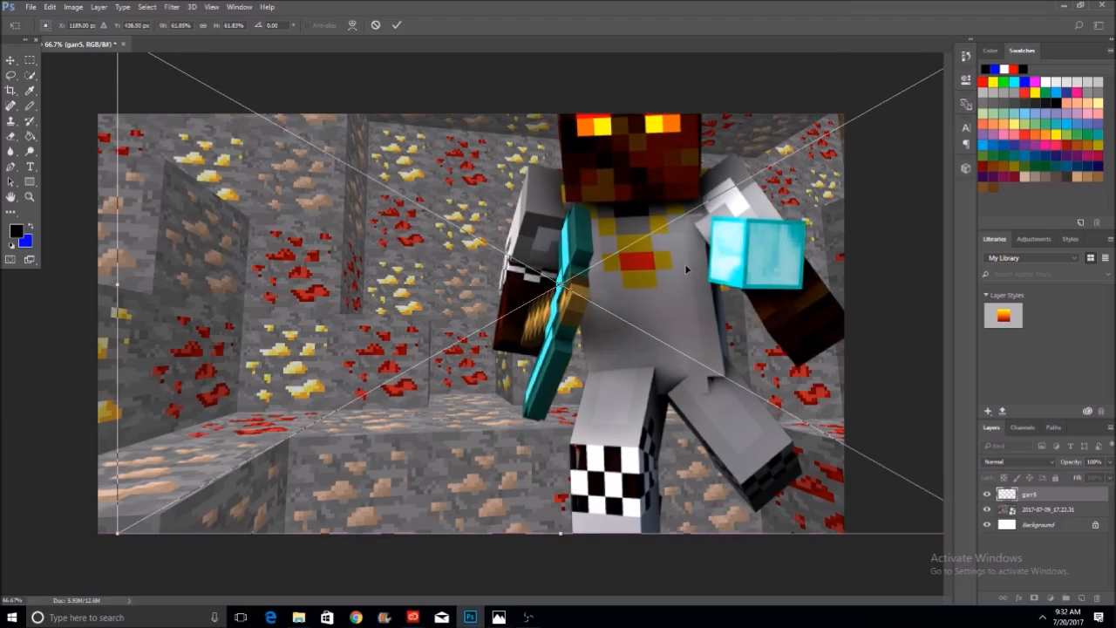
{"action": "left_click_drag", "start_coordinate": [627, 292], "coordinate": [682, 404]}
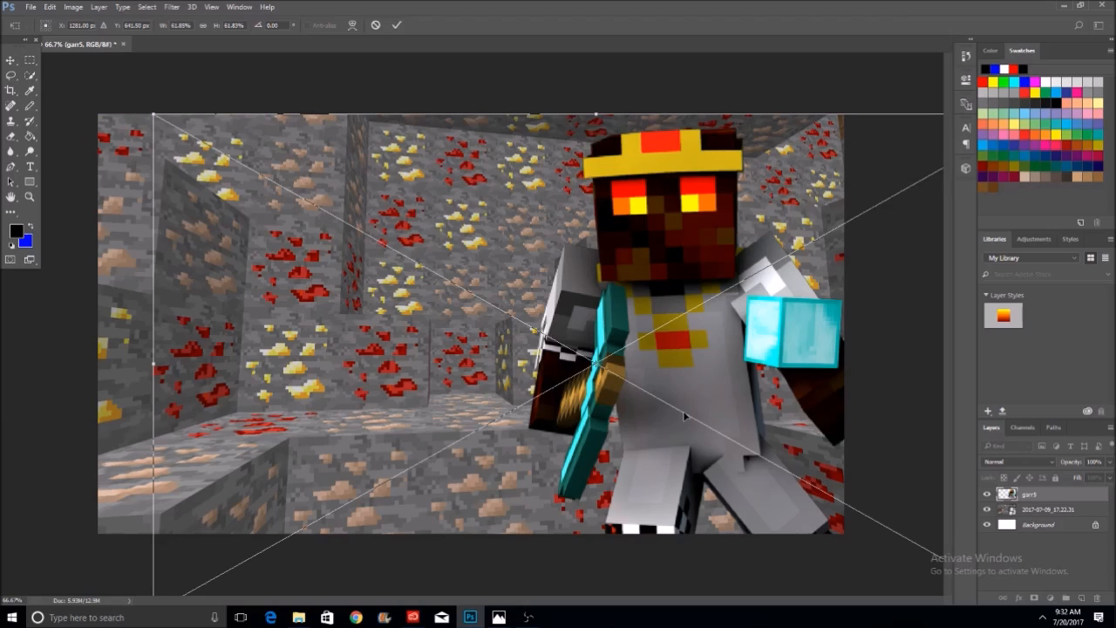
{"action": "left_click", "coordinate": [397, 24]}
{"action": "left_click_drag", "start_coordinate": [693, 384], "coordinate": [695, 386]}
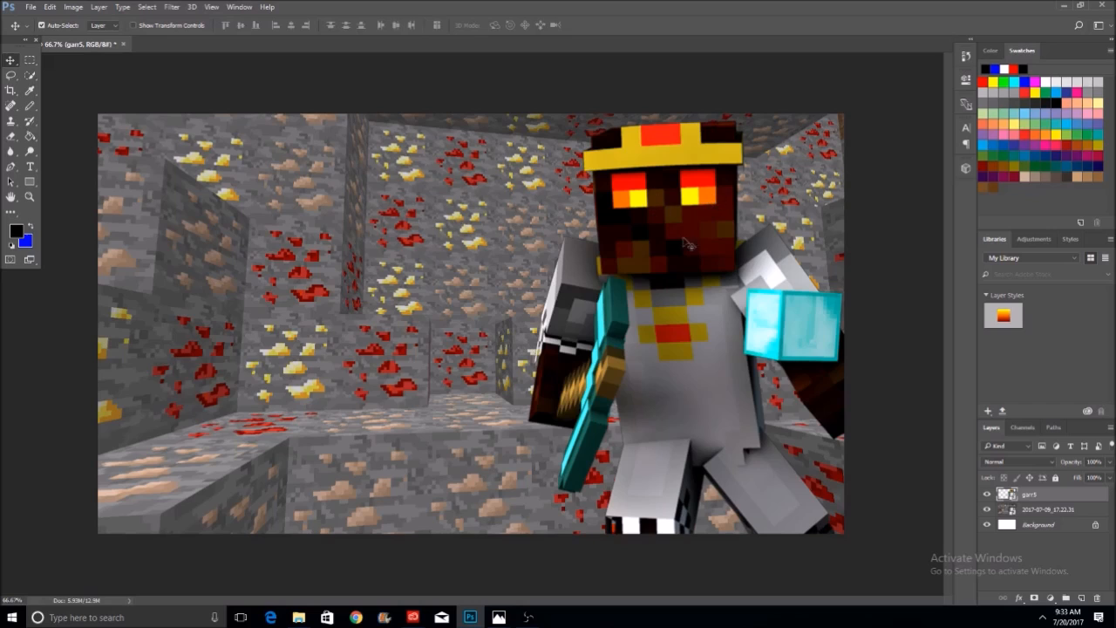
{"action": "left_click_drag", "start_coordinate": [668, 247], "coordinate": [668, 247]}
Apply a Gaussian Blur with a 4.4-pixel radius to the ore background layer 2017-07-09_17.22.31
{"action": "left_click", "coordinate": [307, 194]}
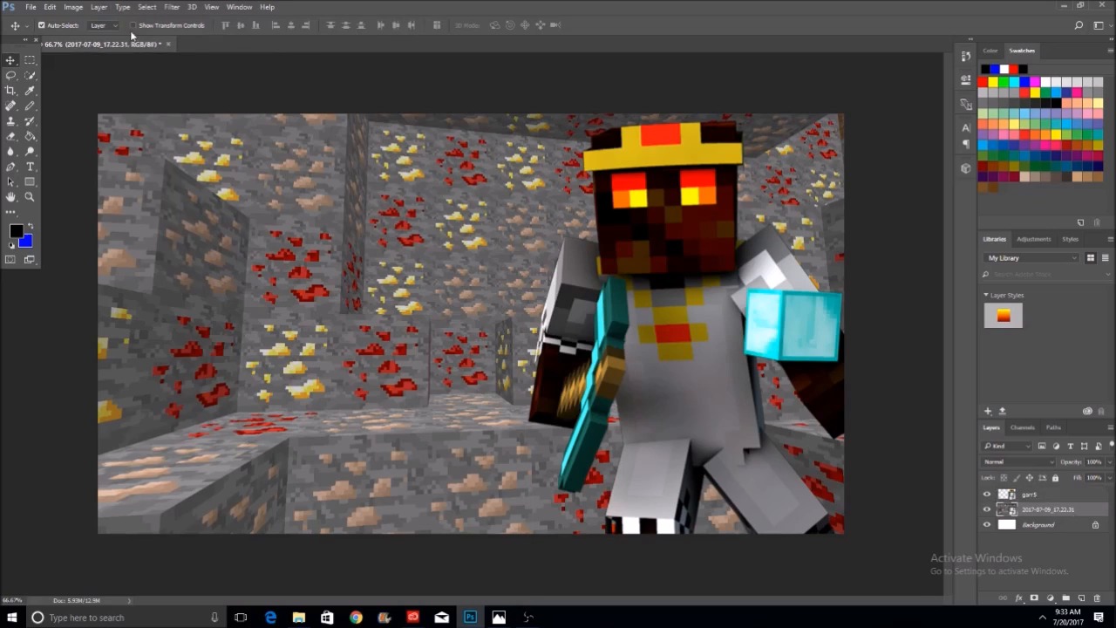
{"action": "left_click", "coordinate": [174, 7]}
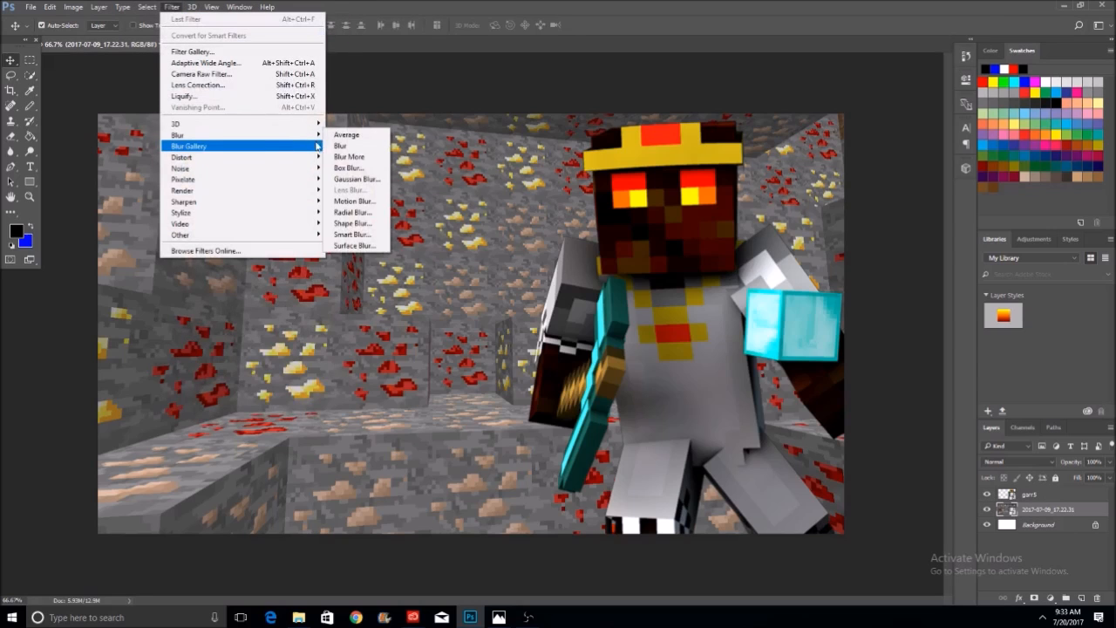
{"action": "mouse_move", "coordinate": [312, 135]}
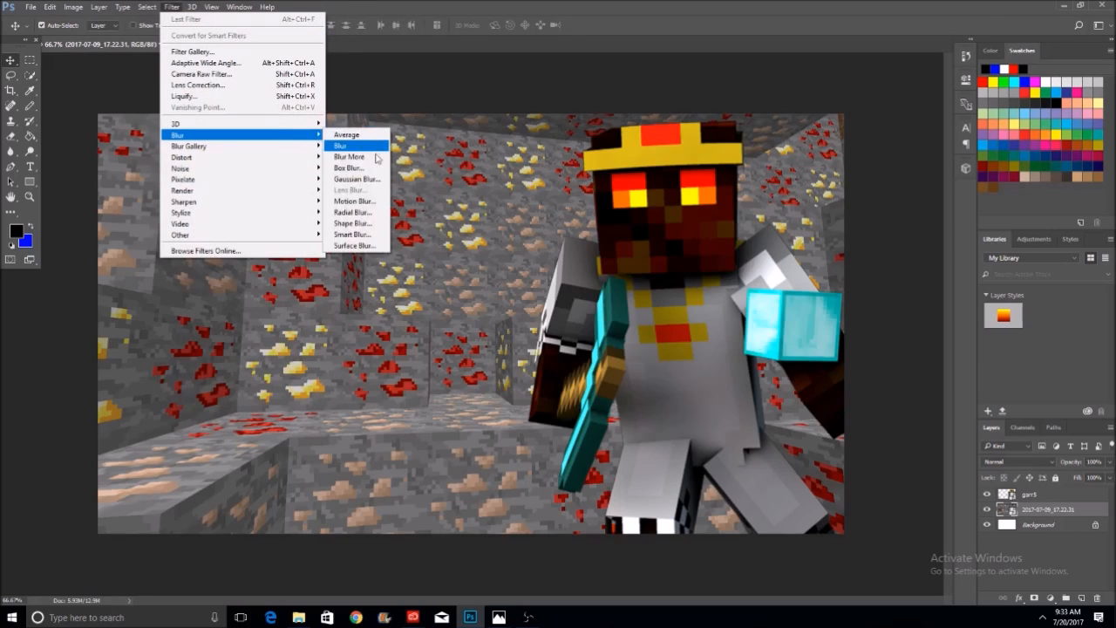
{"action": "left_click", "coordinate": [374, 181]}
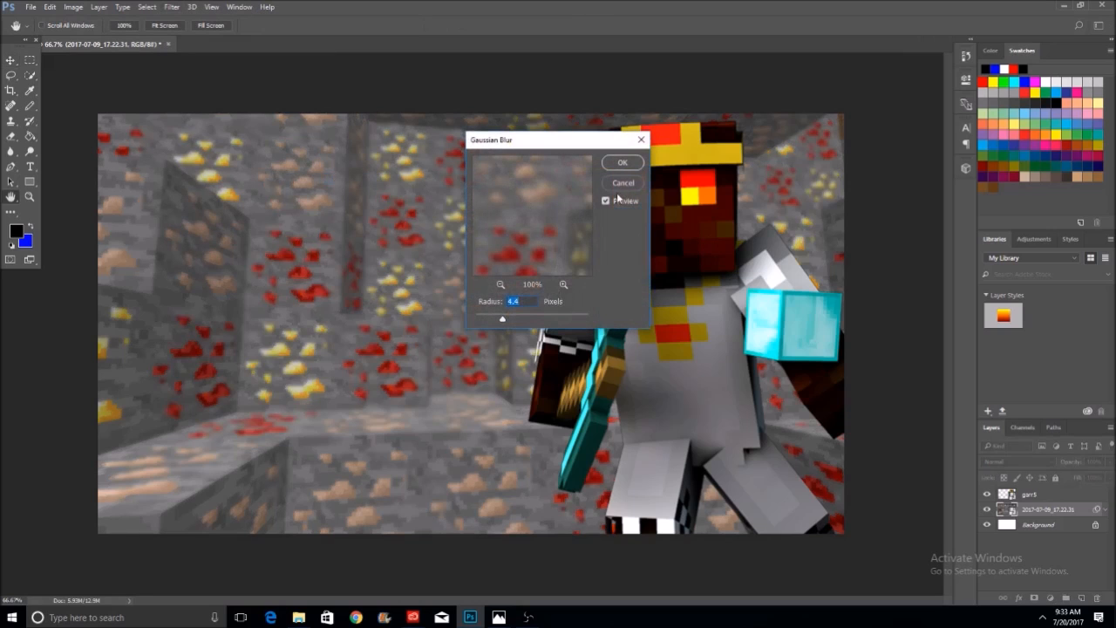
{"action": "left_click", "coordinate": [619, 163]}
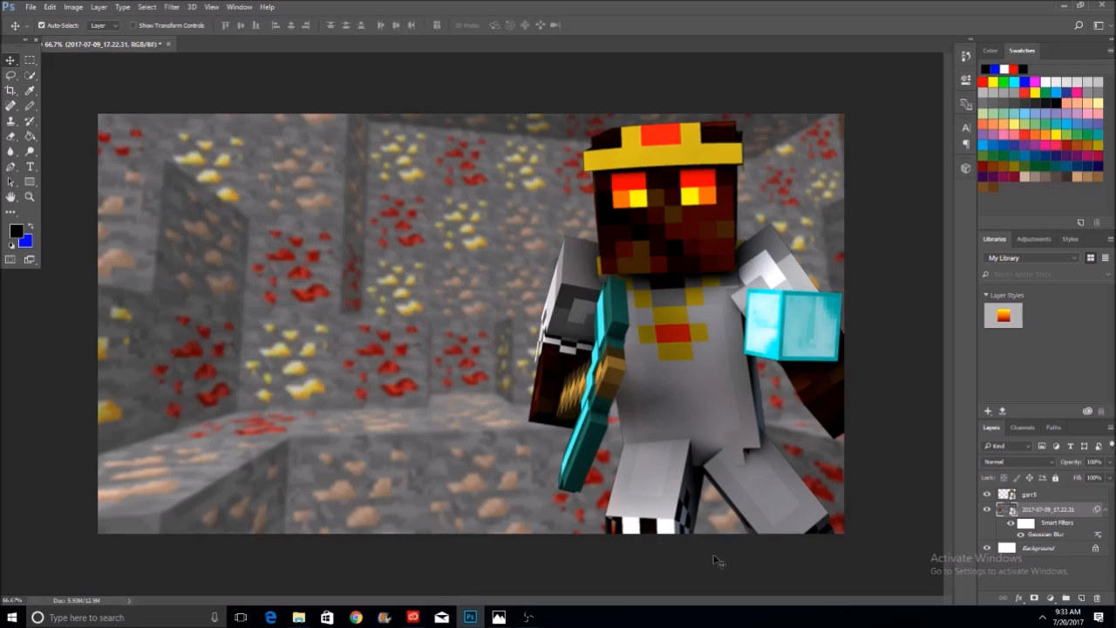
Switch to File Explorer, go to %appdata%, and open the screenshots folder inside .minecraft
{"action": "left_click", "coordinate": [298, 618]}
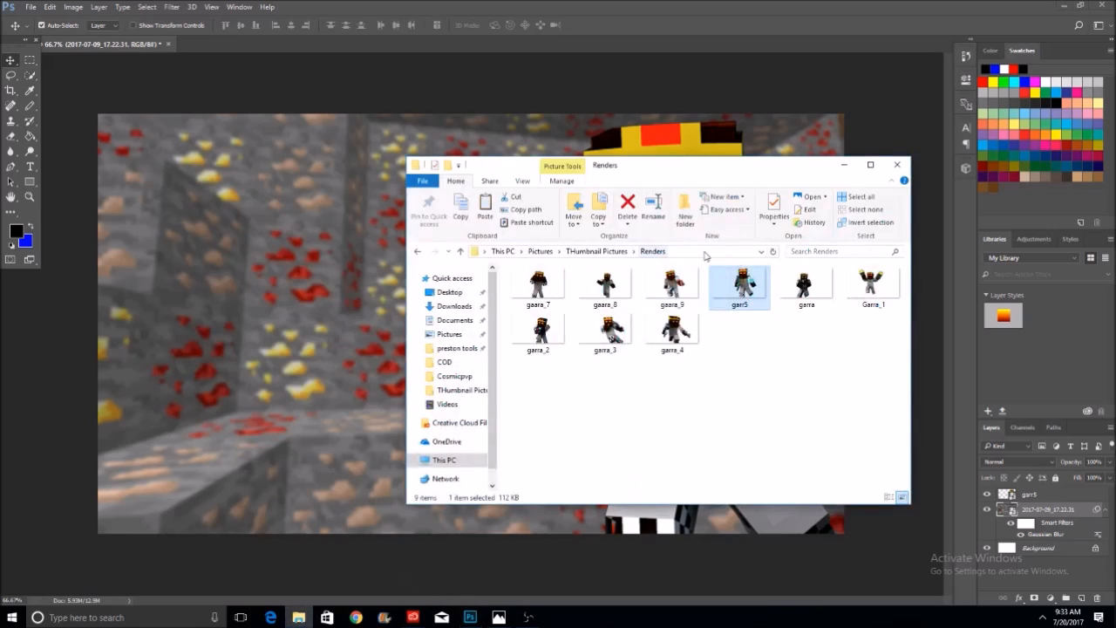
{"action": "left_click", "coordinate": [703, 251]}
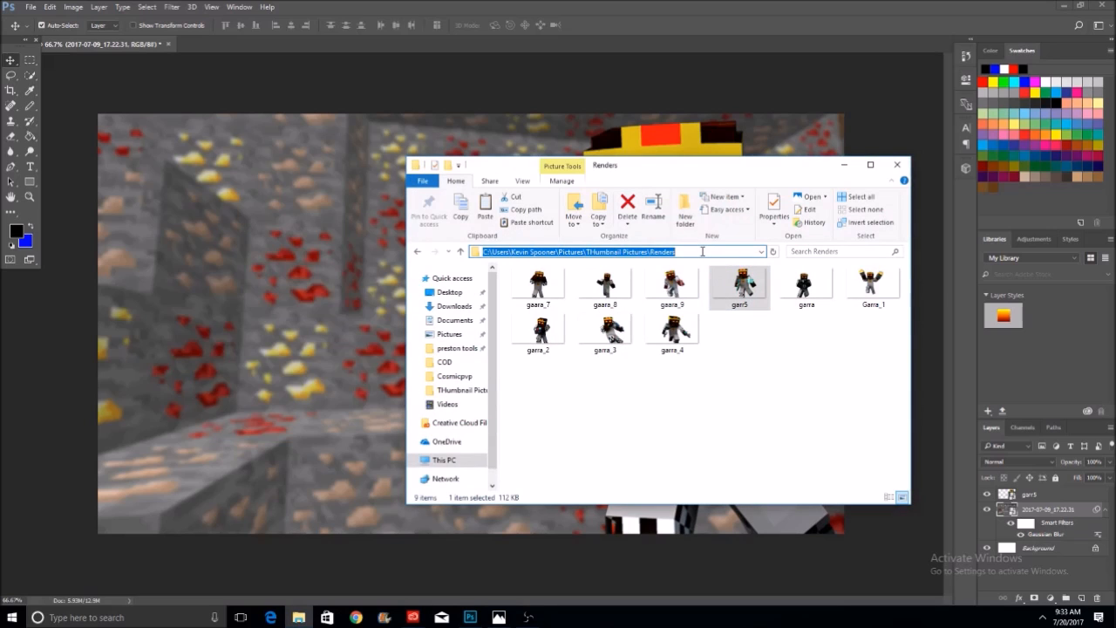
{"action": "type", "text": "%"}
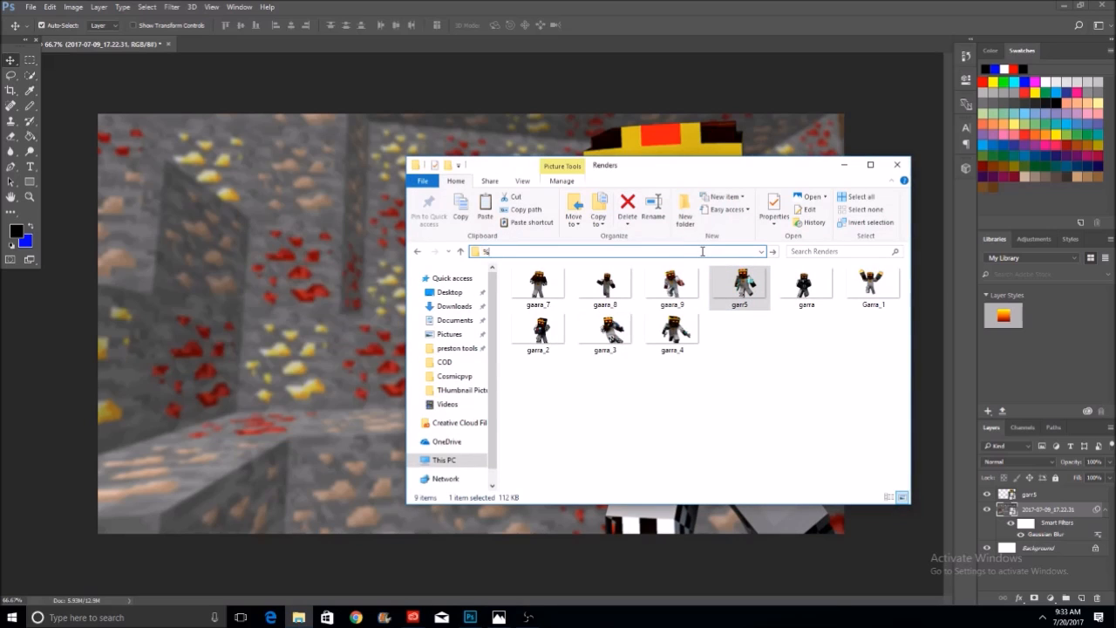
{"action": "type", "text": "appdata%"}
{"action": "key", "text": "Return"}
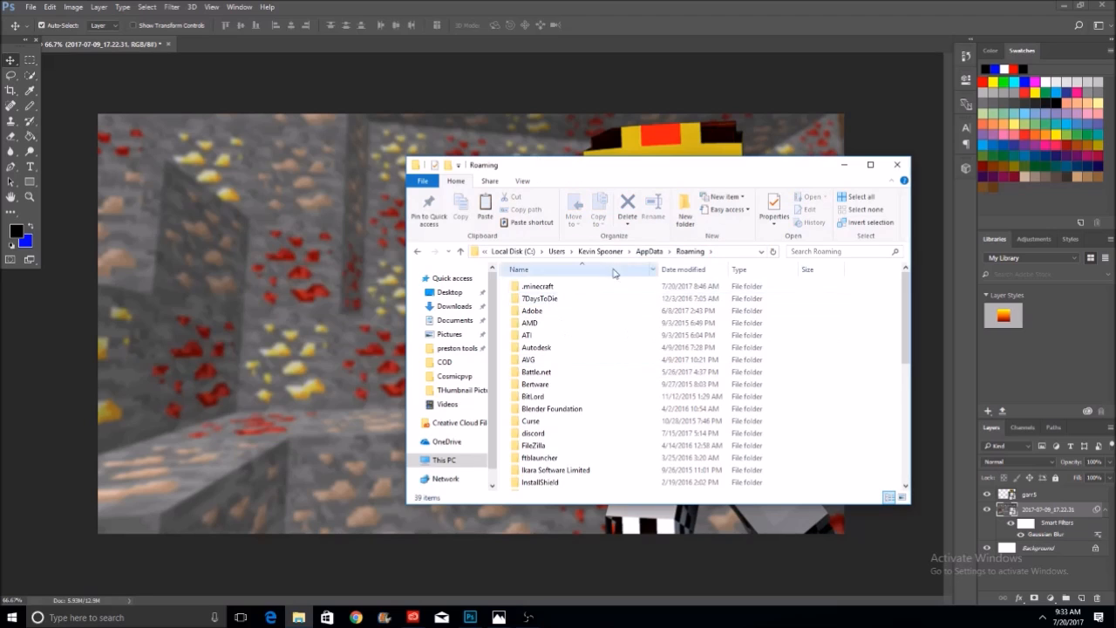
{"action": "double_click", "coordinate": [536, 288]}
{"action": "scroll", "coordinate": [614, 349], "scroll_direction": "down", "scroll_amount": 5}
{"action": "double_click", "coordinate": [541, 337]}
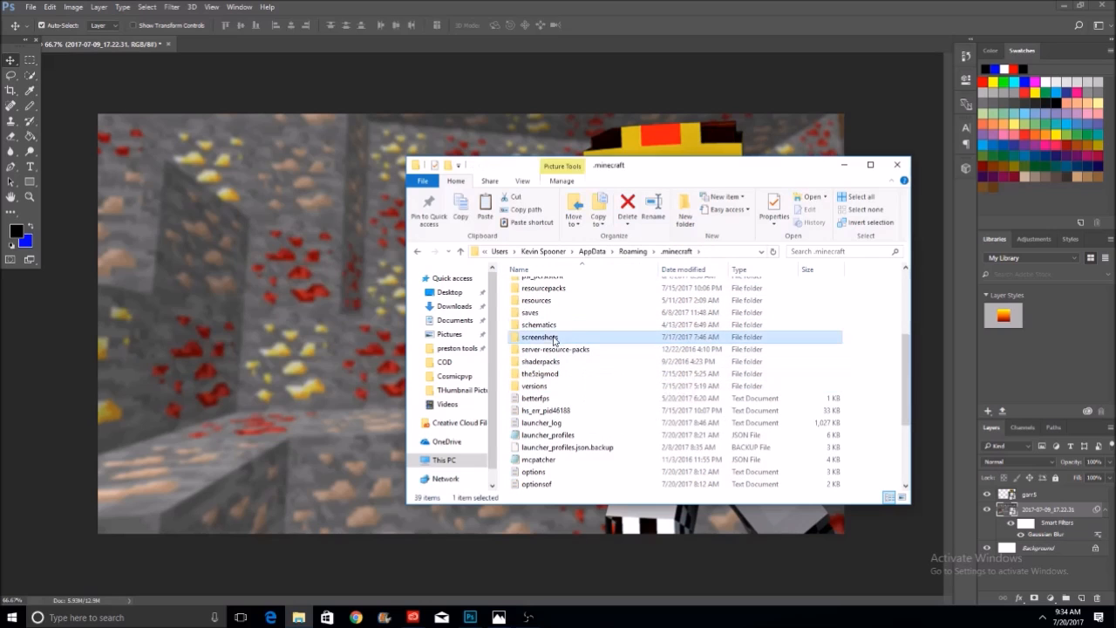
Look through the Minecraft screenshots for images usable as a thumbnail background, including the July 2017 captures
{"action": "scroll", "coordinate": [740, 340], "scroll_direction": "down", "scroll_amount": 3}
{"action": "scroll", "coordinate": [744, 339], "scroll_direction": "down", "scroll_amount": 15}
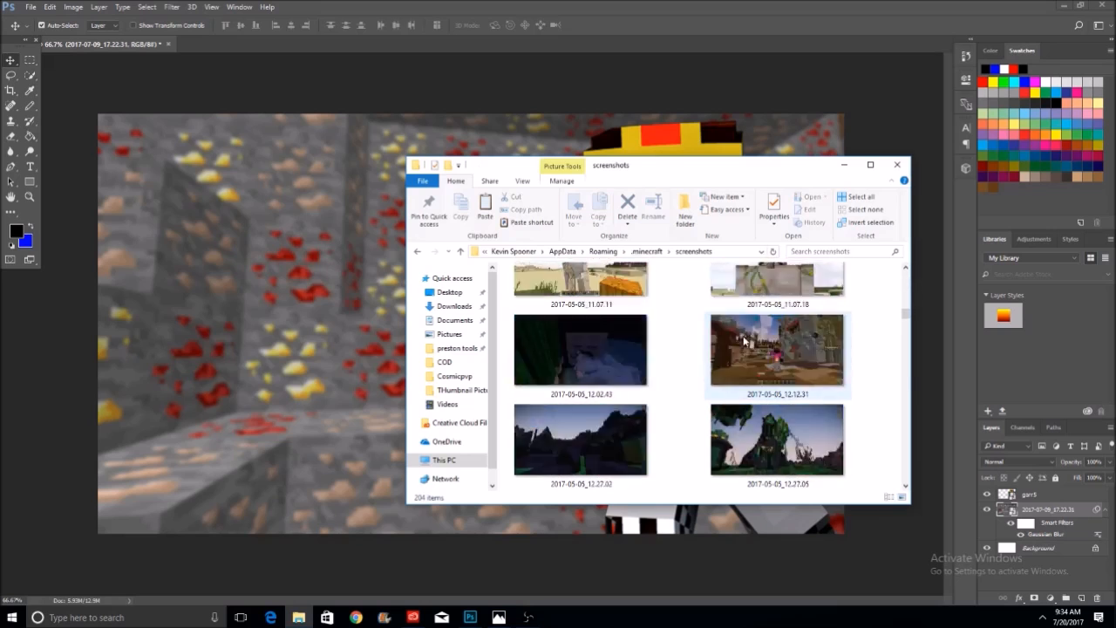
{"action": "scroll", "coordinate": [742, 339], "scroll_direction": "down", "scroll_amount": 10}
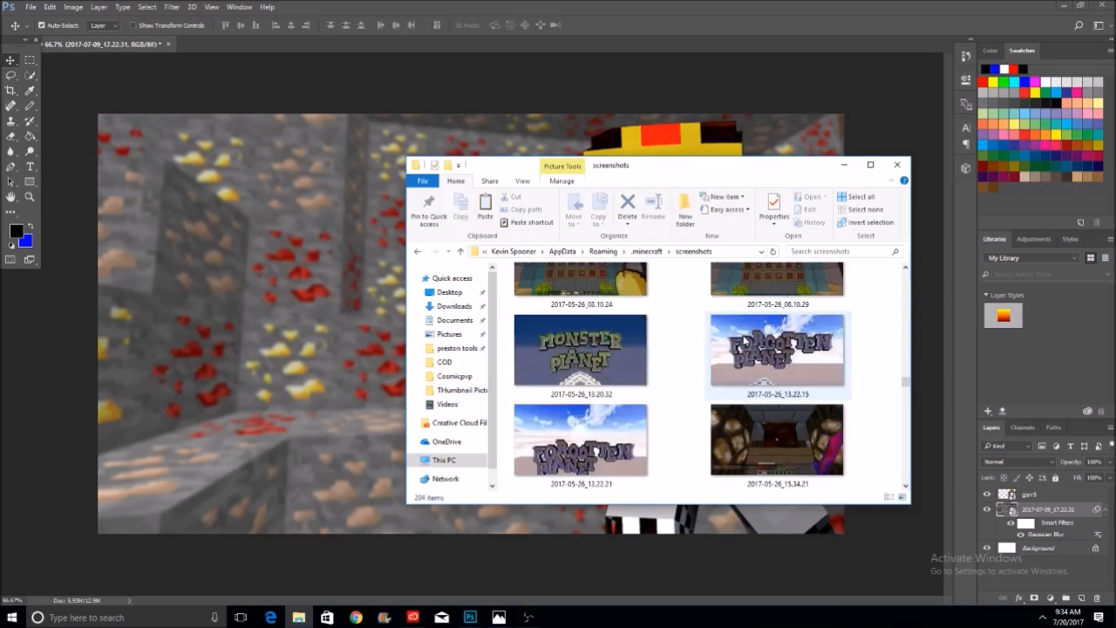
{"action": "scroll", "coordinate": [743, 339], "scroll_direction": "down", "scroll_amount": 10}
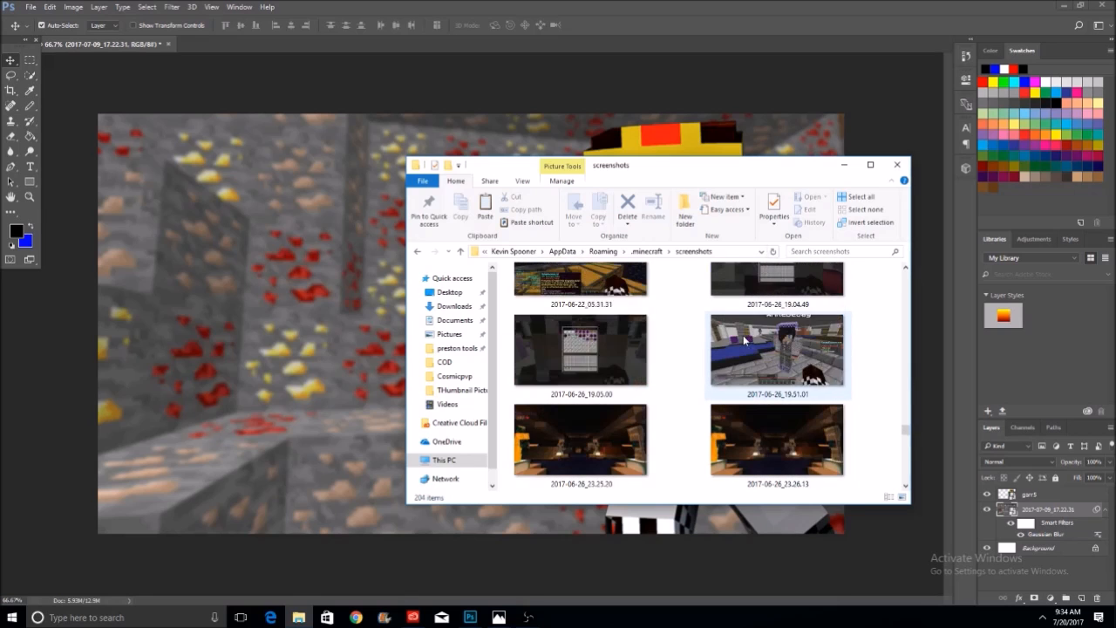
{"action": "scroll", "coordinate": [743, 339], "scroll_direction": "down", "scroll_amount": 10}
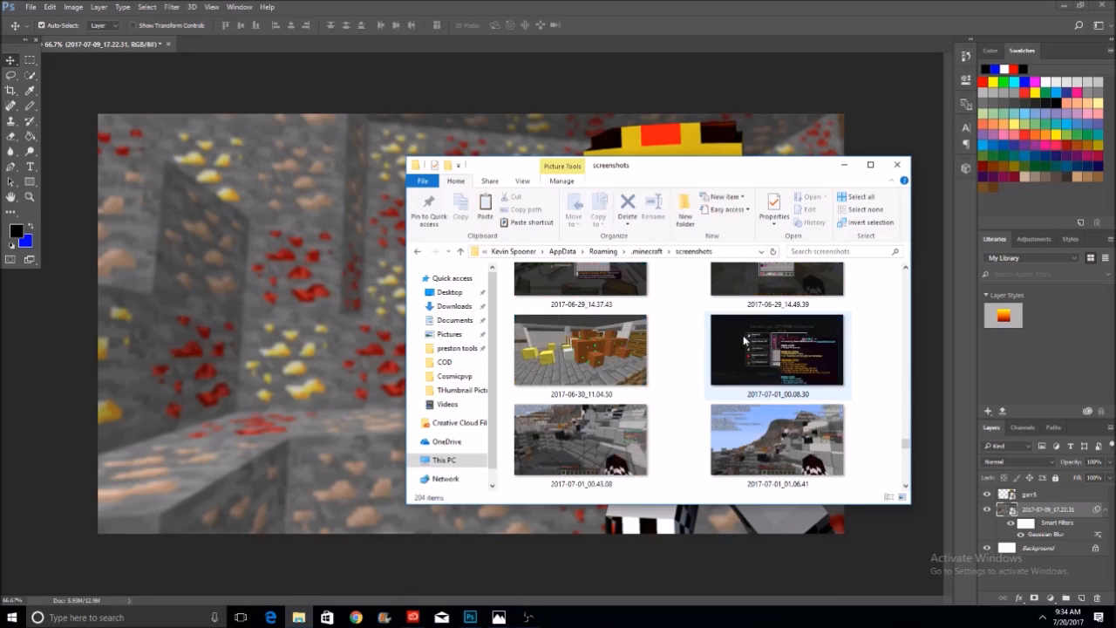
{"action": "scroll", "coordinate": [744, 340], "scroll_direction": "down", "scroll_amount": 10}
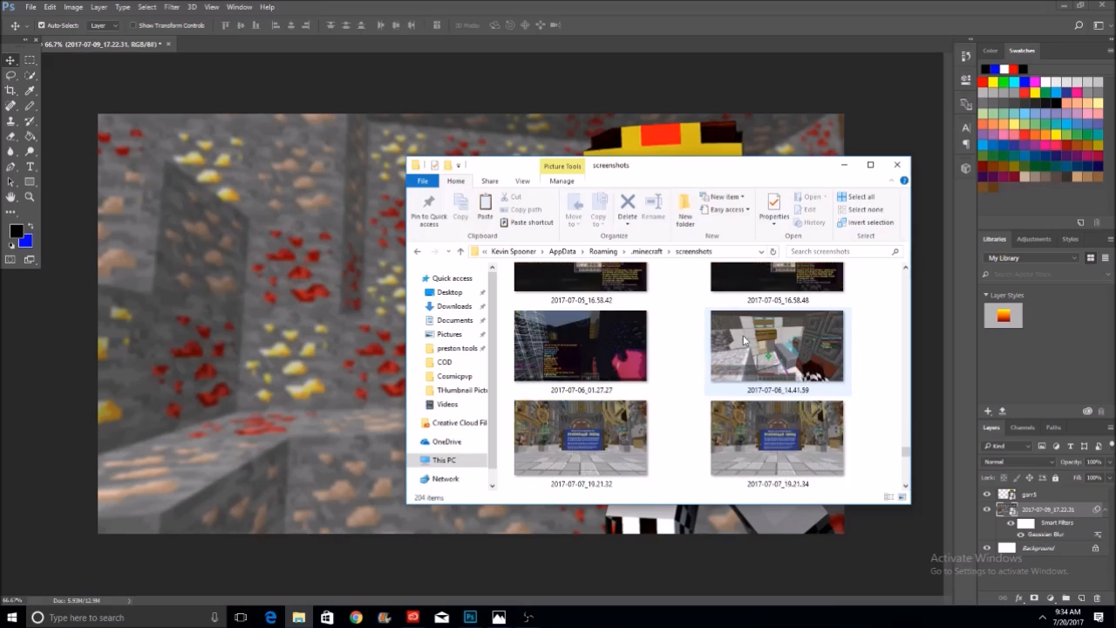
{"action": "scroll", "coordinate": [744, 336], "scroll_direction": "down", "scroll_amount": 5}
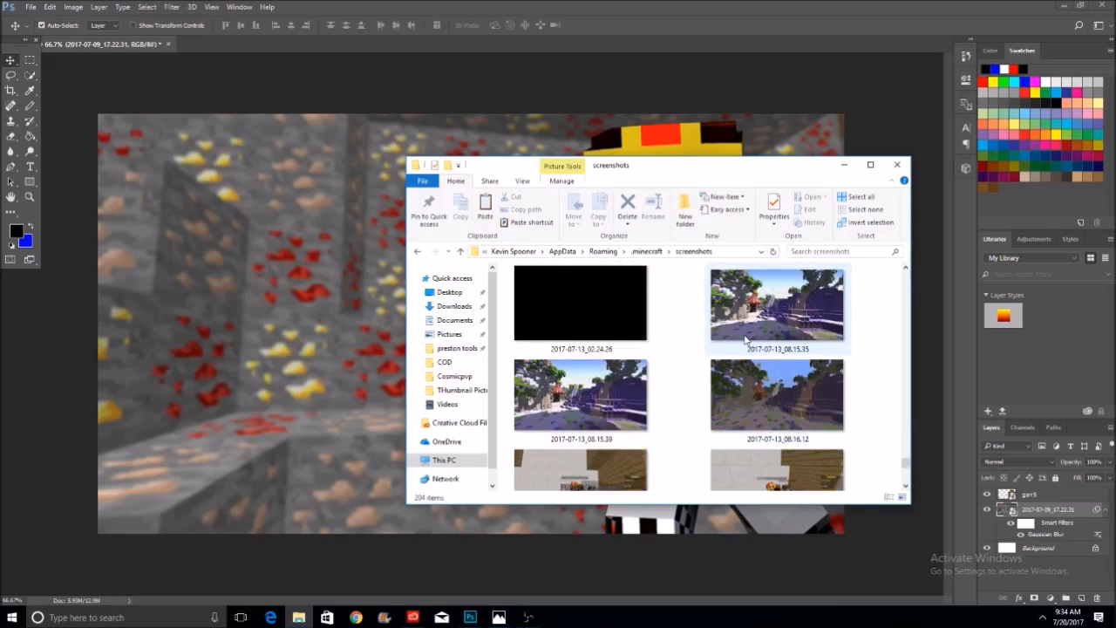
{"action": "scroll", "coordinate": [633, 295], "scroll_direction": "down", "scroll_amount": 3}
{"action": "scroll", "coordinate": [634, 298], "scroll_direction": "down", "scroll_amount": 3}
{"action": "scroll", "coordinate": [633, 298], "scroll_direction": "up", "scroll_amount": 3}
{"action": "scroll", "coordinate": [634, 298], "scroll_direction": "down", "scroll_amount": 3}
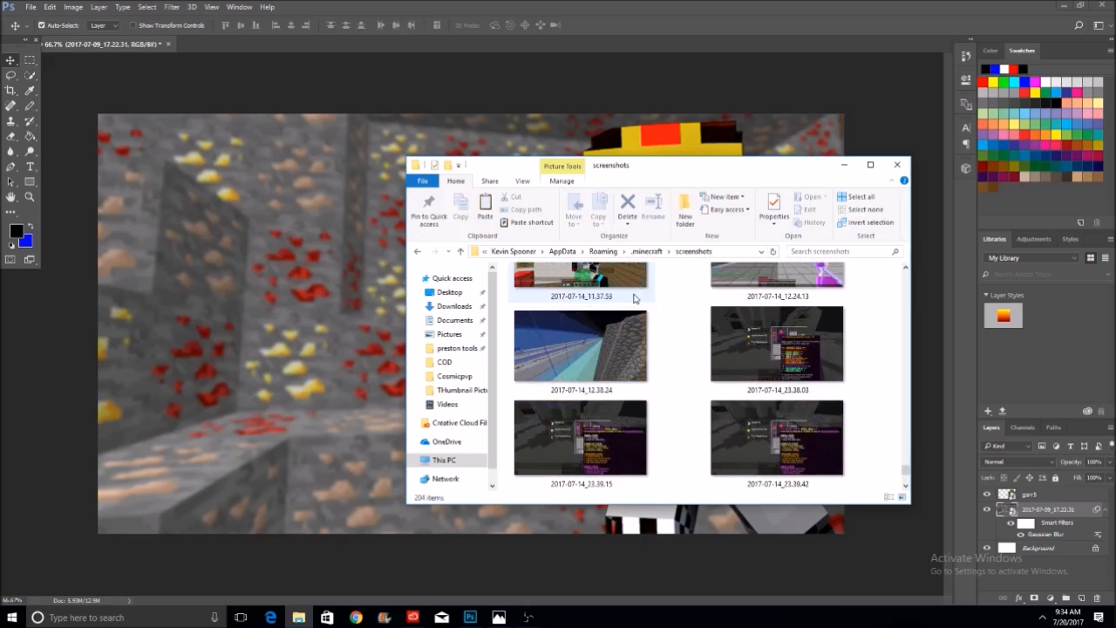
{"action": "scroll", "coordinate": [634, 298], "scroll_direction": "up", "scroll_amount": 10}
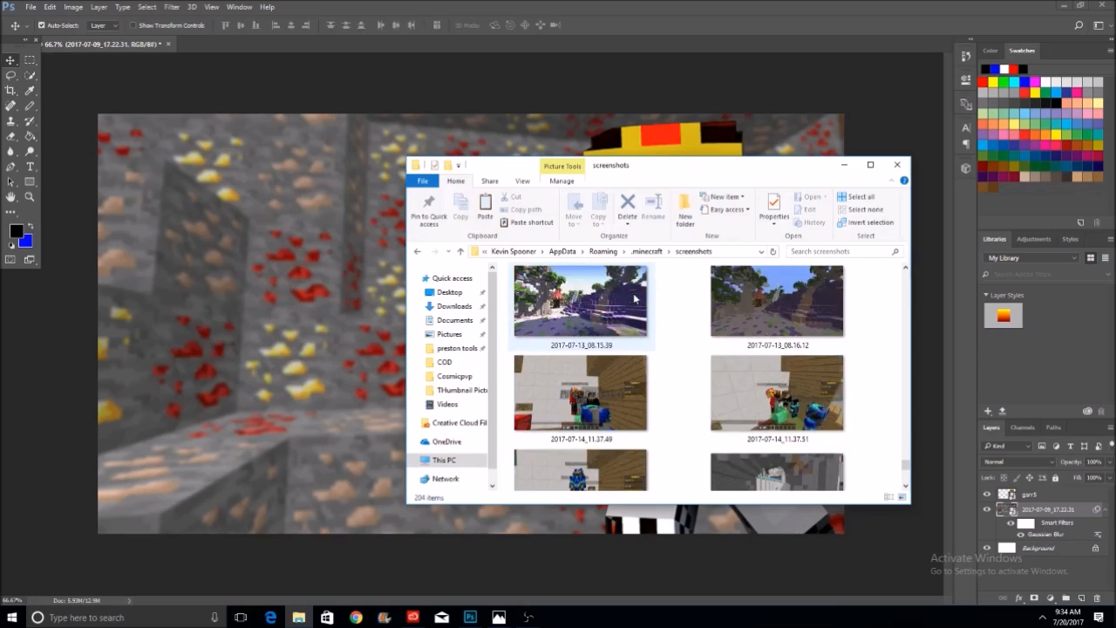
{"action": "double_click", "coordinate": [777, 345]}
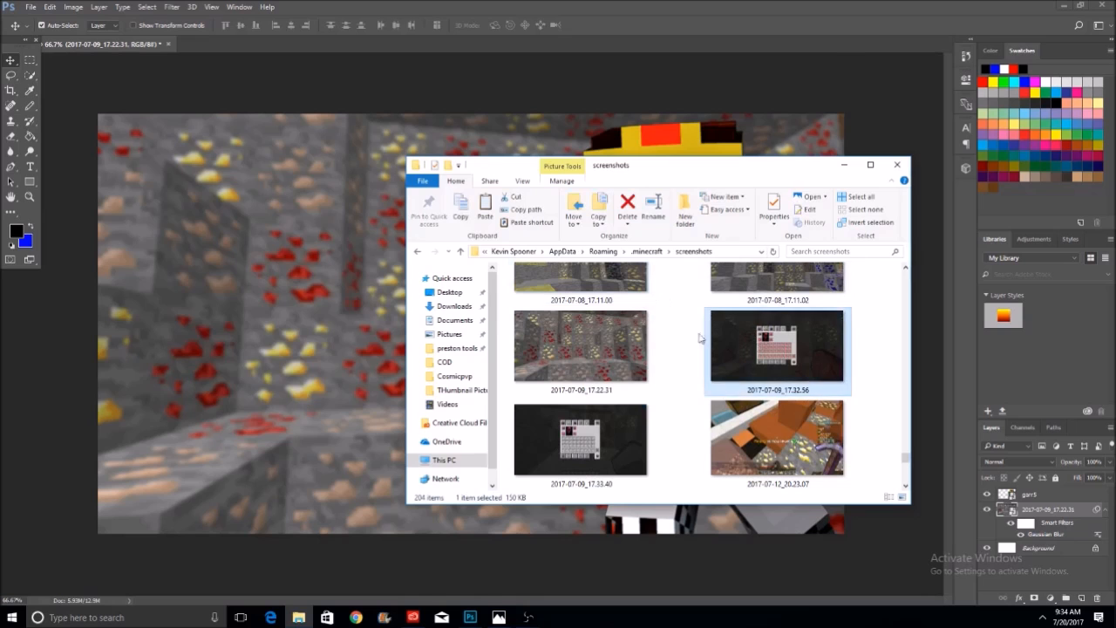
Return to Photoshop and browse for an image to open, going to %appdata% and into the .minecraft folder
{"action": "left_click", "coordinate": [829, 27]}
{"action": "left_click", "coordinate": [30, 7]}
{"action": "left_click", "coordinate": [43, 31]}
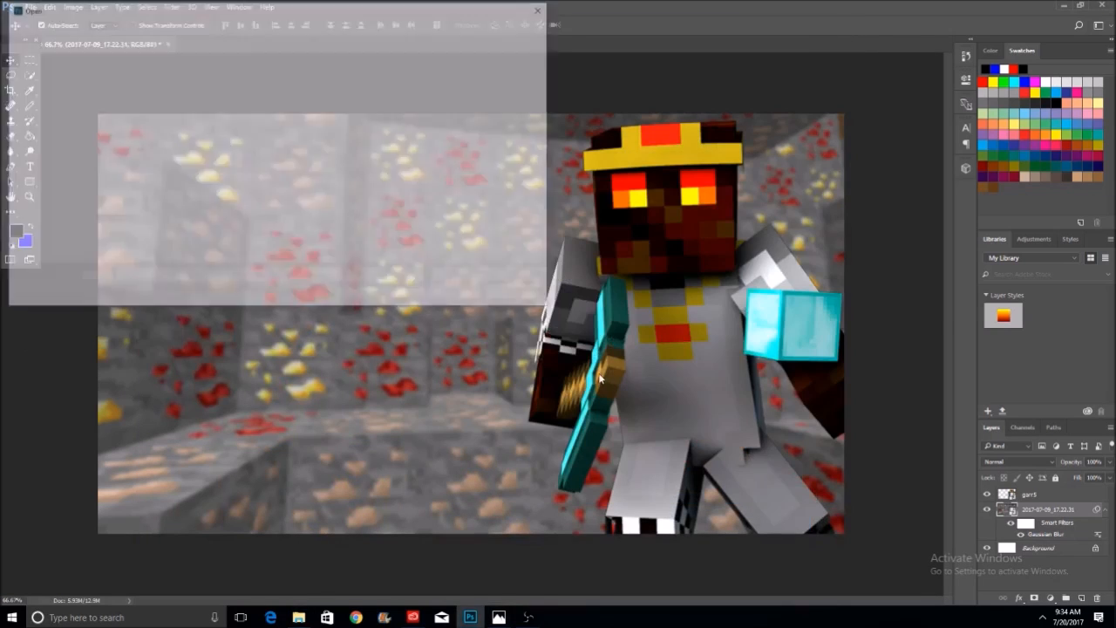
{"action": "left_click", "coordinate": [242, 25]}
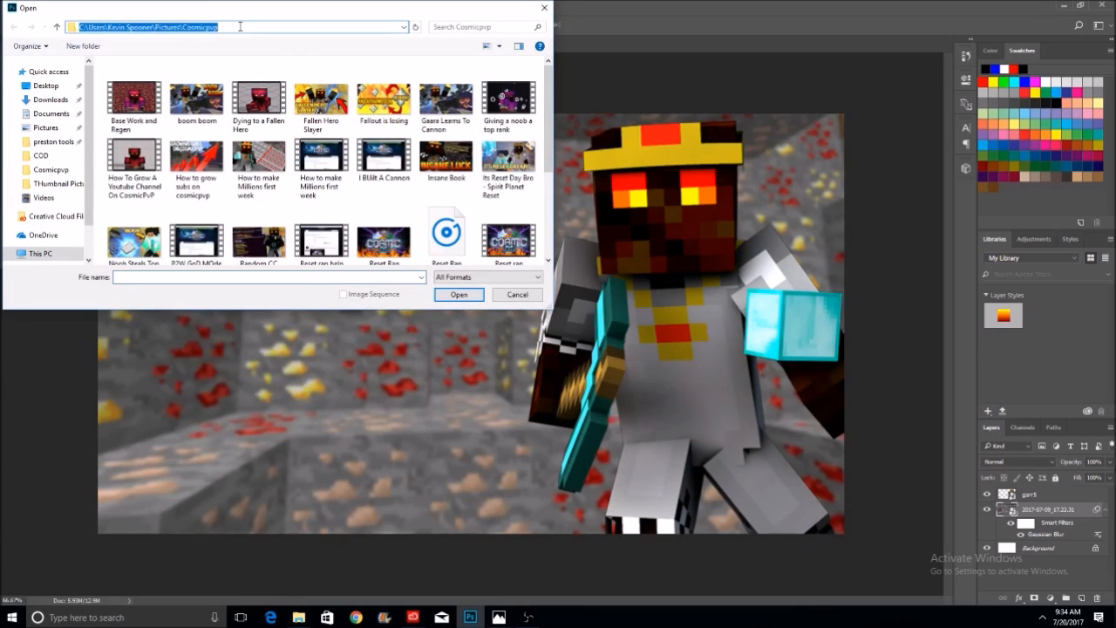
{"action": "type", "text": "%appdata%"}
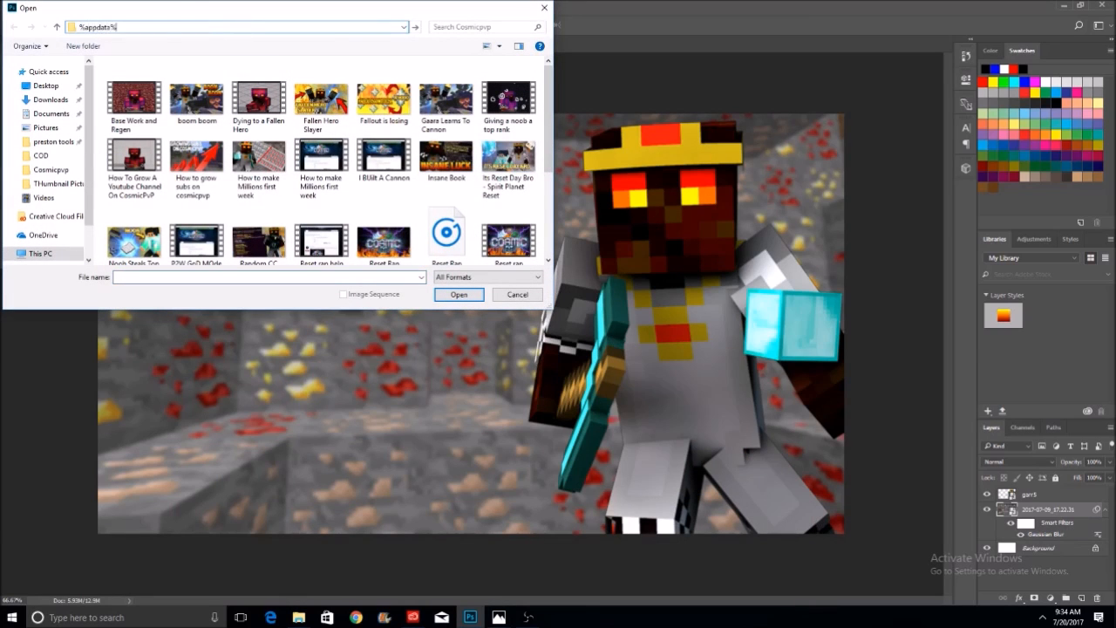
{"action": "key", "text": "Return"}
{"action": "double_click", "coordinate": [168, 82]}
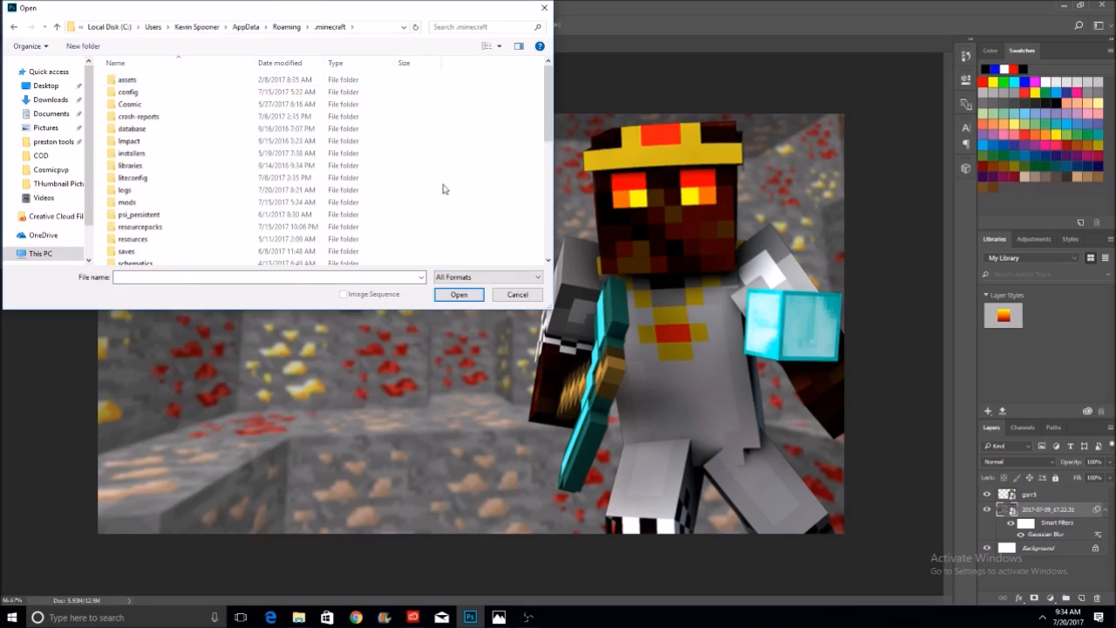
Open the inventory screenshot 2017-07-09_17.32.56 from the screenshots folder inside .minecraft
{"action": "scroll", "coordinate": [232, 137], "scroll_direction": "down", "scroll_amount": 5}
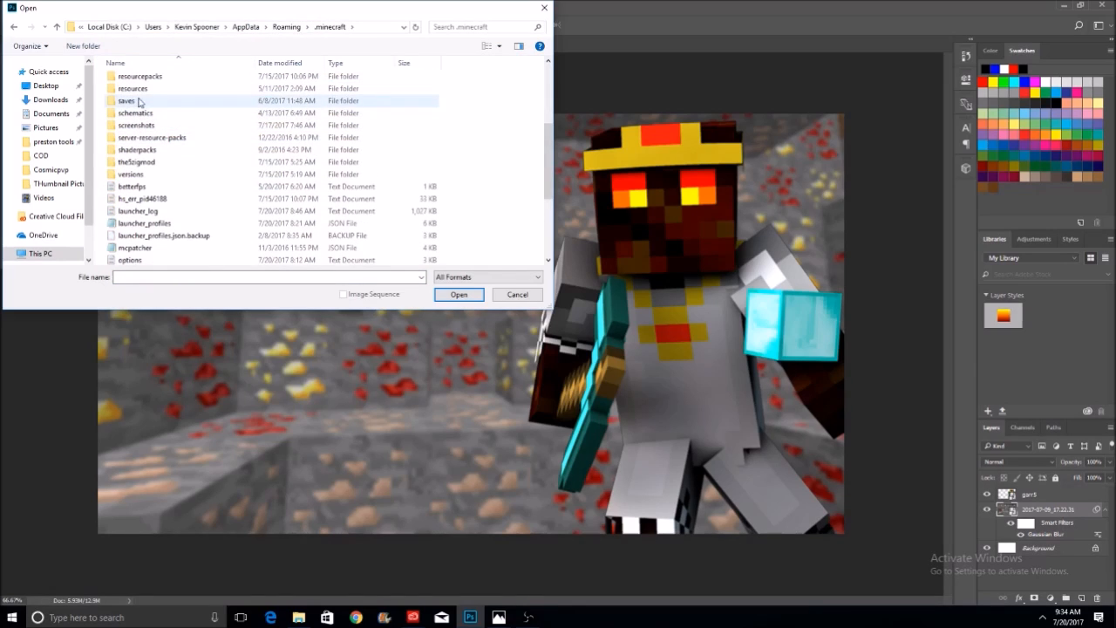
{"action": "double_click", "coordinate": [177, 125]}
{"action": "scroll", "coordinate": [392, 140], "scroll_direction": "down", "scroll_amount": 15}
{"action": "scroll", "coordinate": [439, 139], "scroll_direction": "up", "scroll_amount": 2}
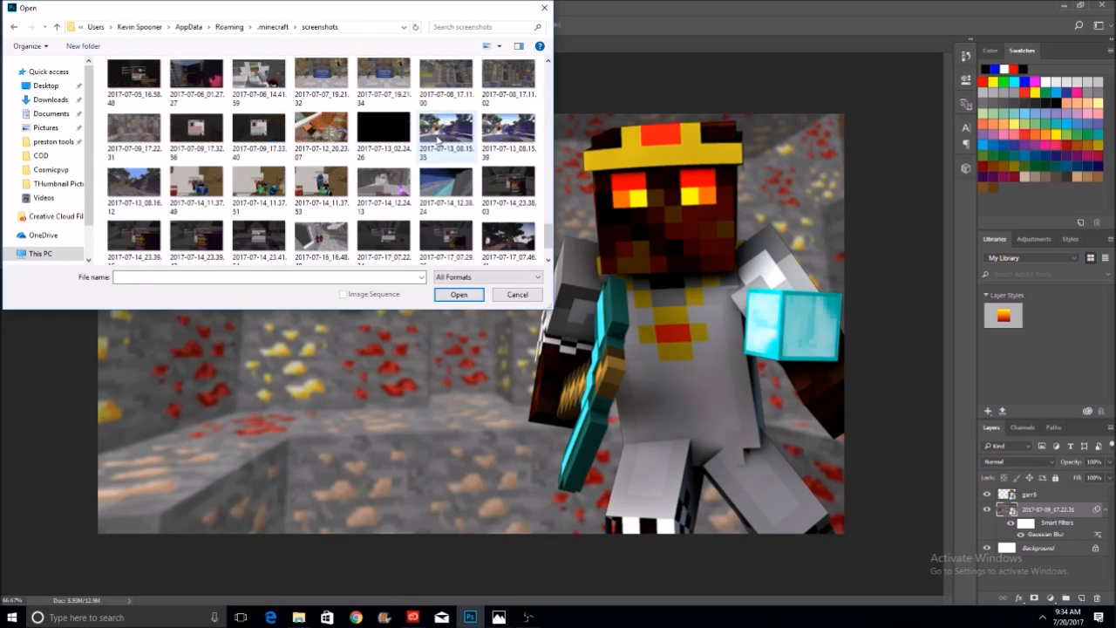
{"action": "double_click", "coordinate": [197, 178]}
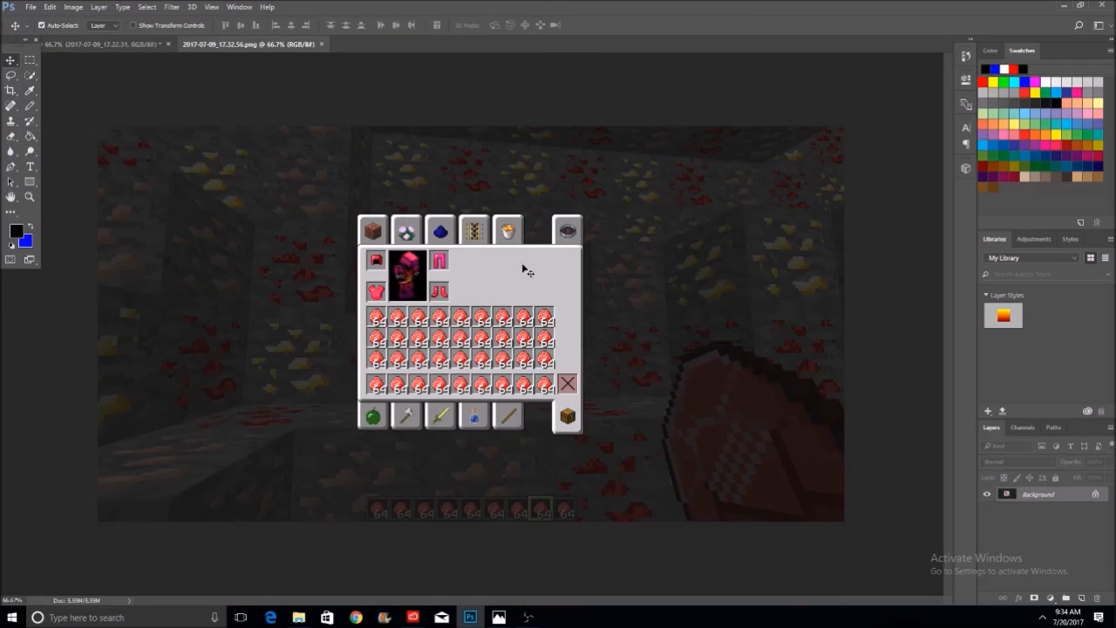
Copy the rectangular grid of red item stacks from the inventory screenshot and paste it into the thumbnail document
{"action": "left_click", "coordinate": [30, 60]}
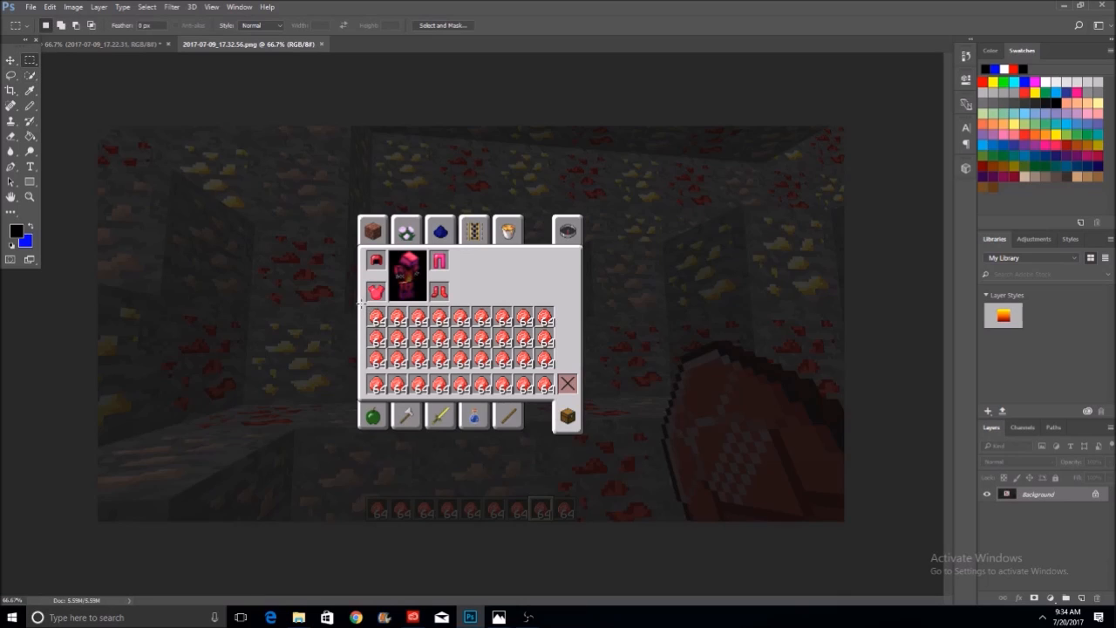
{"action": "left_click_drag", "start_coordinate": [360, 301], "coordinate": [449, 340]}
{"action": "left_click_drag", "start_coordinate": [360, 302], "coordinate": [559, 398]}
{"action": "left_click", "coordinate": [532, 333]}
{"action": "left_click", "coordinate": [63, 45]}
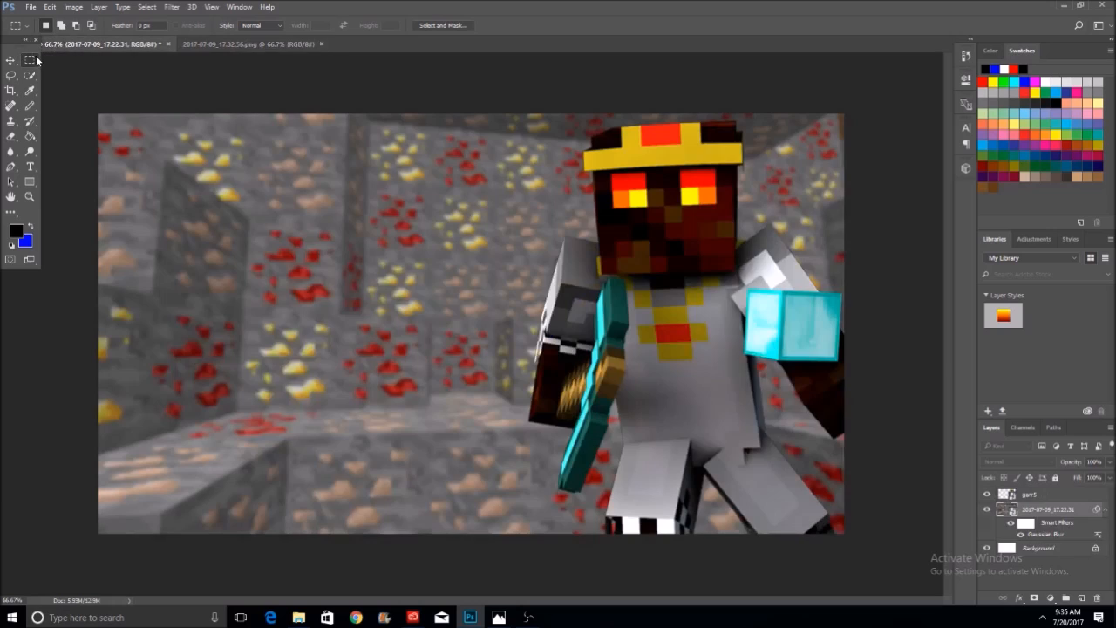
{"action": "key", "text": "ctrl+v"}
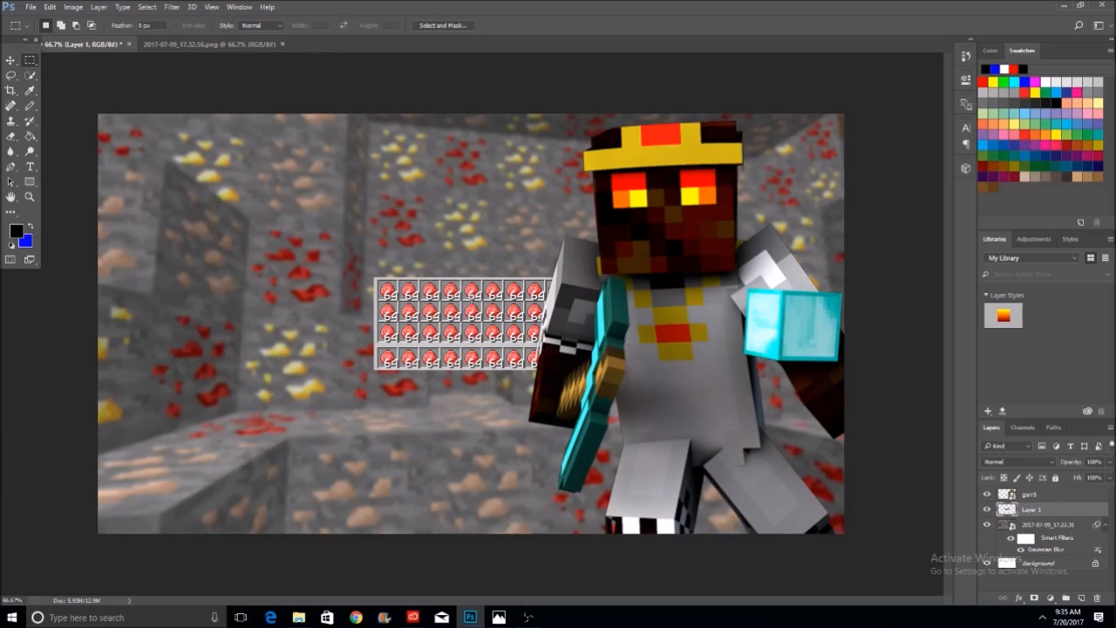
Move the pasted item grid off the character, enlarge it to about 182.6%, and position it over the left half of the background
{"action": "left_click", "coordinate": [9, 60]}
{"action": "left_click_drag", "start_coordinate": [502, 323], "coordinate": [348, 286]}
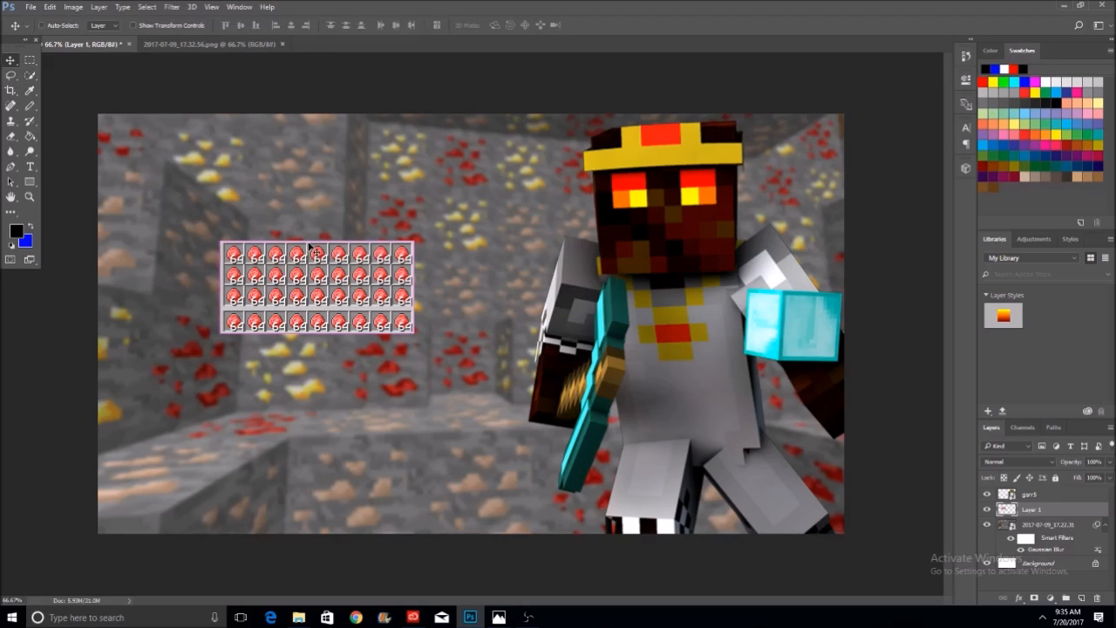
{"action": "key", "text": "ctrl+y"}
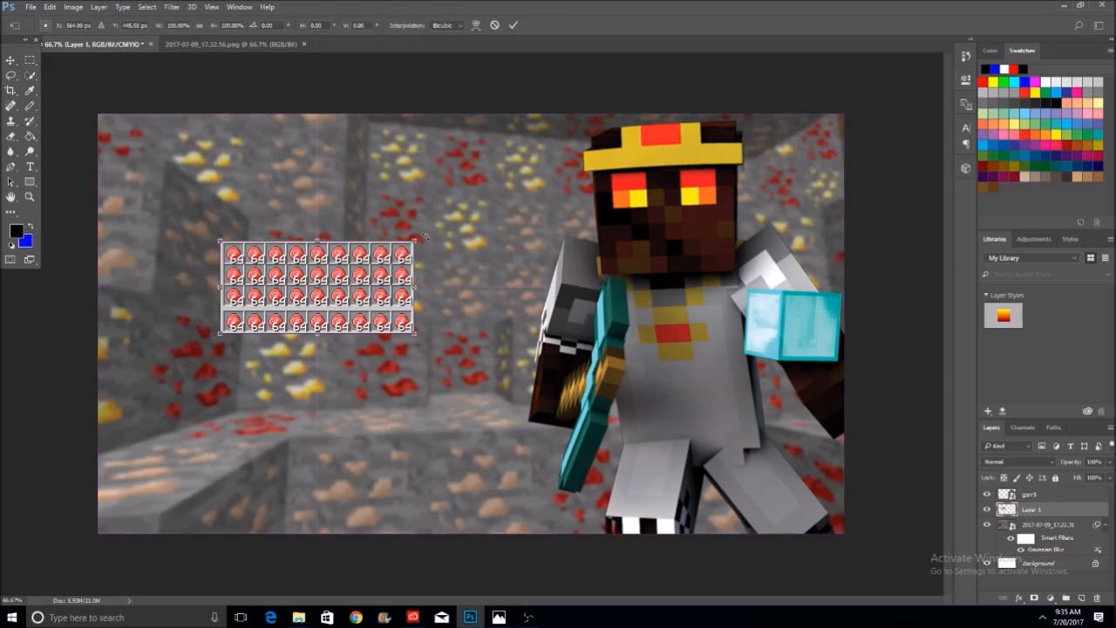
{"action": "key", "text": "ctrl+t"}
{"action": "left_click_drag", "start_coordinate": [421, 238], "coordinate": [577, 162]}
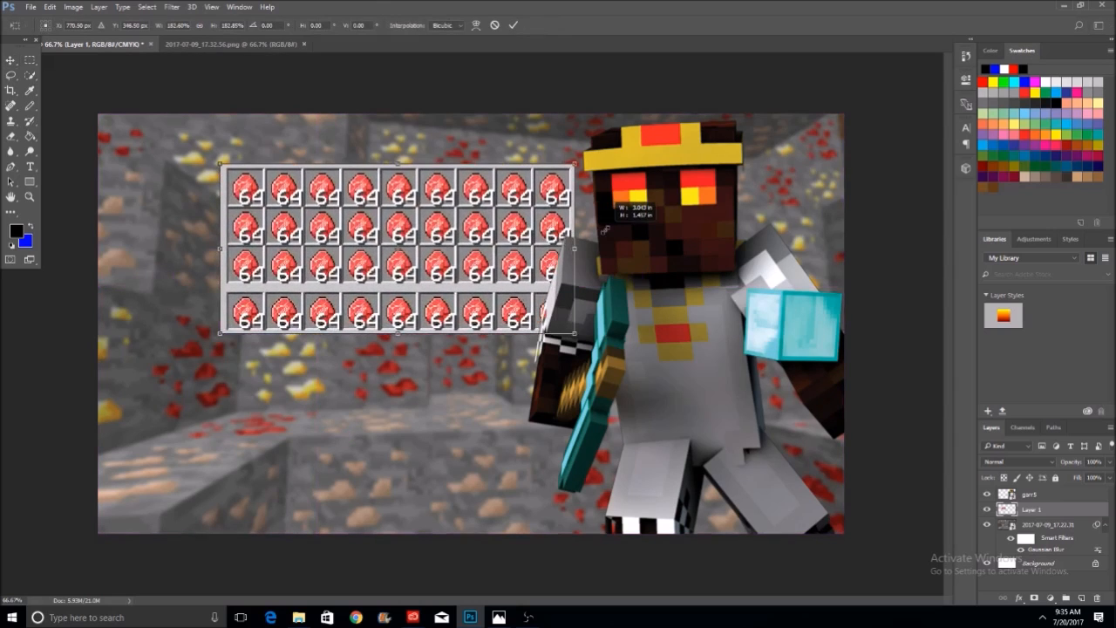
{"action": "left_click_drag", "start_coordinate": [483, 239], "coordinate": [382, 350]}
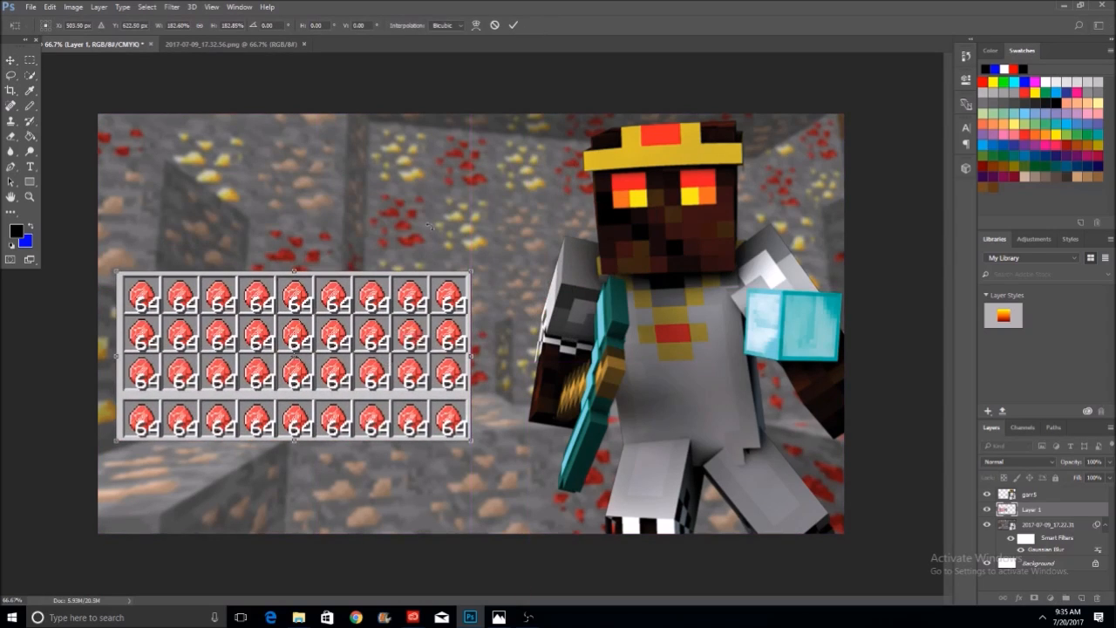
Rotate the item grid to about -22.33°, scale it to about 251%, and apply it across the upper-left area of the canvas
{"action": "left_click_drag", "start_coordinate": [429, 226], "coordinate": [360, 223]}
{"action": "left_click_drag", "start_coordinate": [427, 213], "coordinate": [576, 147]}
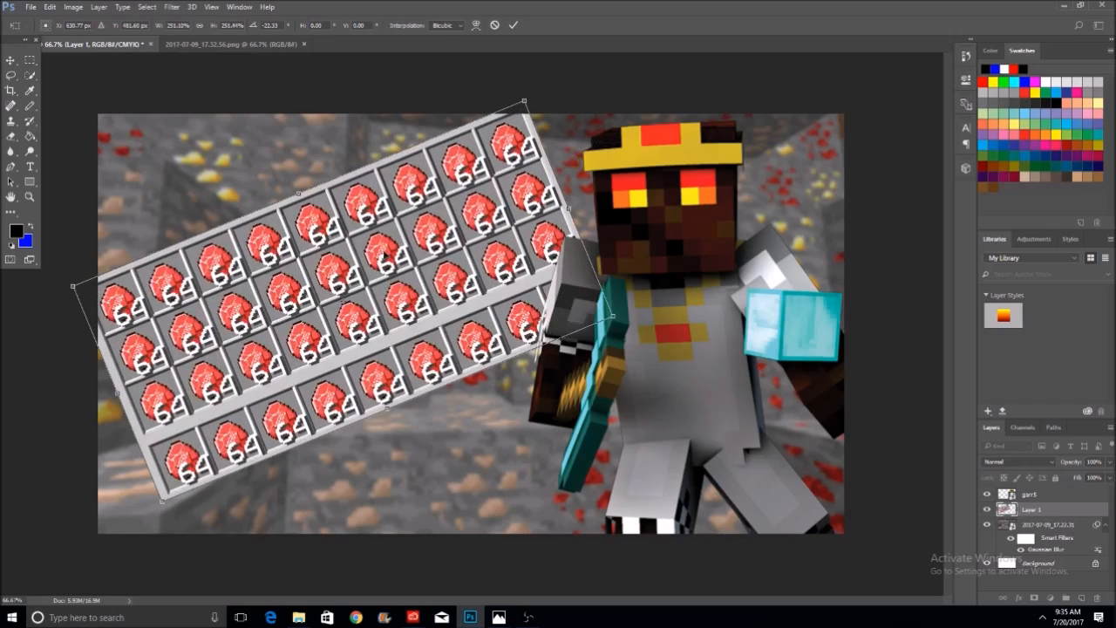
{"action": "left_click_drag", "start_coordinate": [303, 288], "coordinate": [301, 251]}
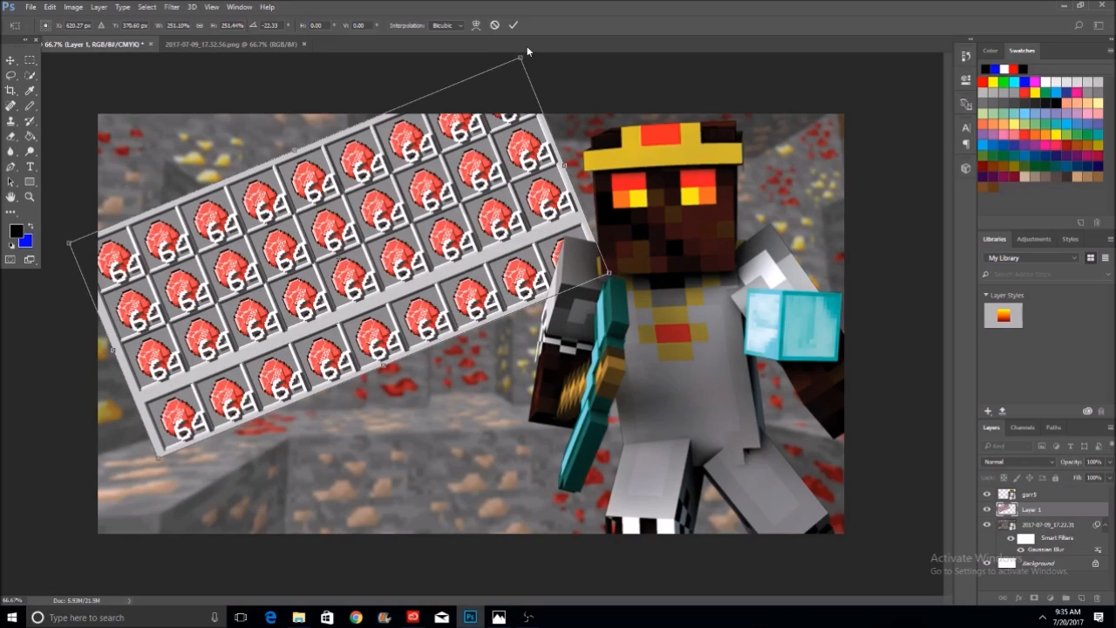
{"action": "left_click", "coordinate": [513, 25]}
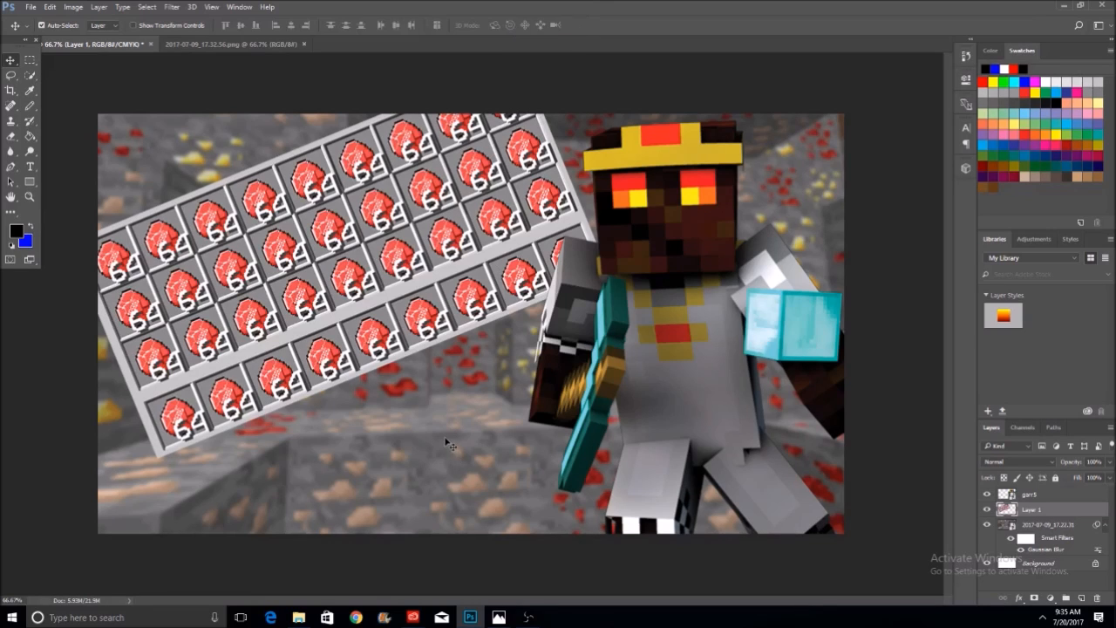
Switch to File Explorer and look through the Clickbait Arrows folder inside Pictures > THumbnail Pictures
{"action": "left_click", "coordinate": [299, 617]}
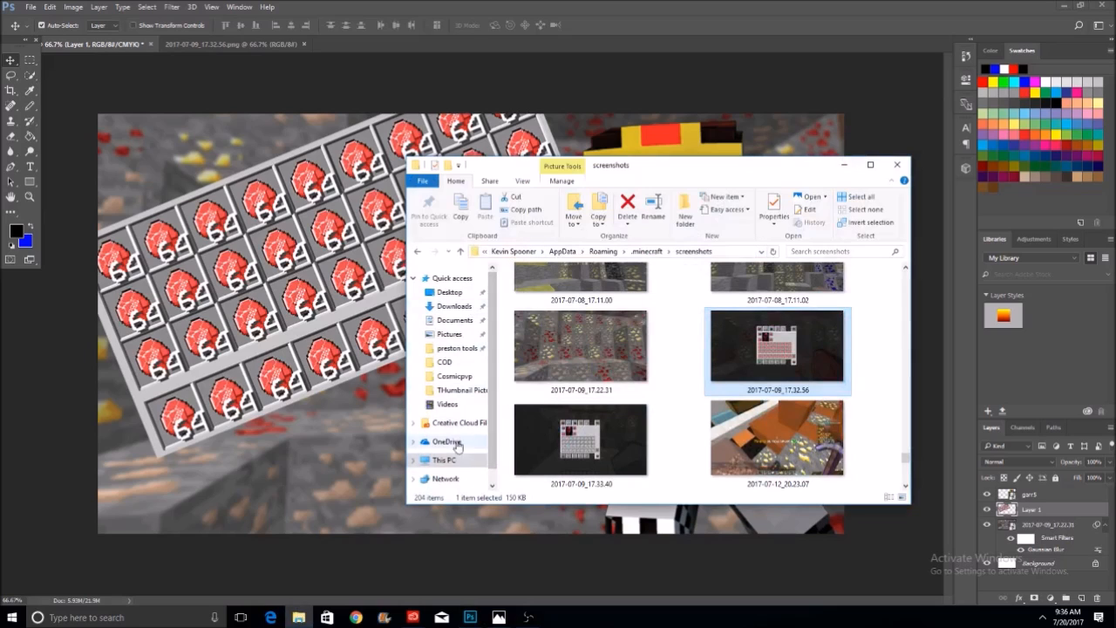
{"action": "left_click", "coordinate": [460, 338]}
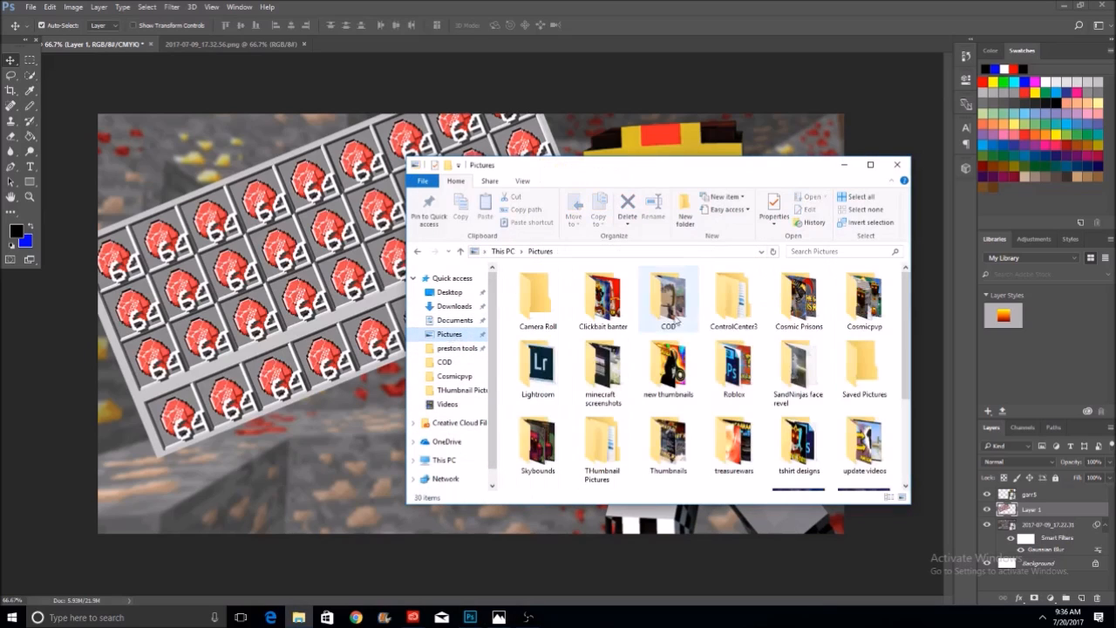
{"action": "scroll", "coordinate": [842, 303], "scroll_direction": "down", "scroll_amount": 2}
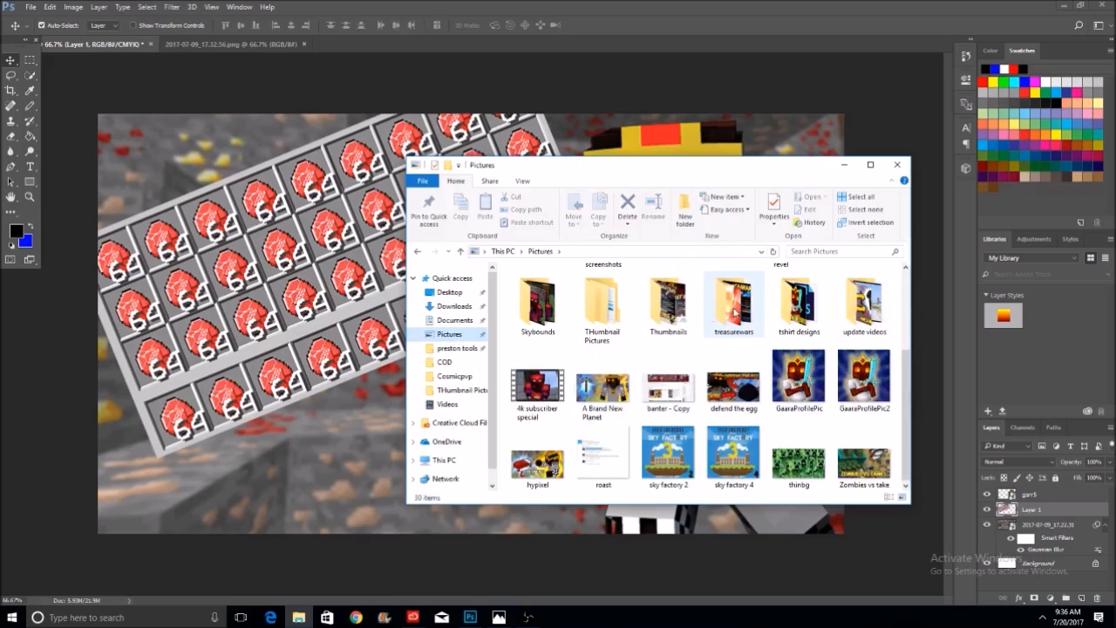
{"action": "left_click", "coordinate": [606, 322]}
{"action": "double_click", "coordinate": [606, 322]}
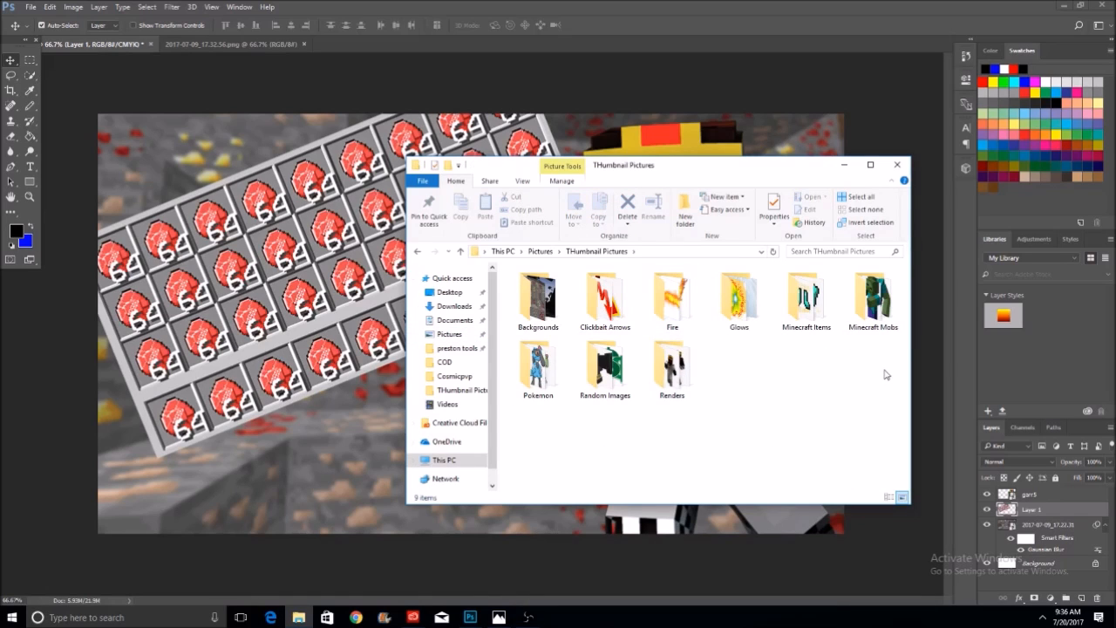
{"action": "double_click", "coordinate": [609, 314]}
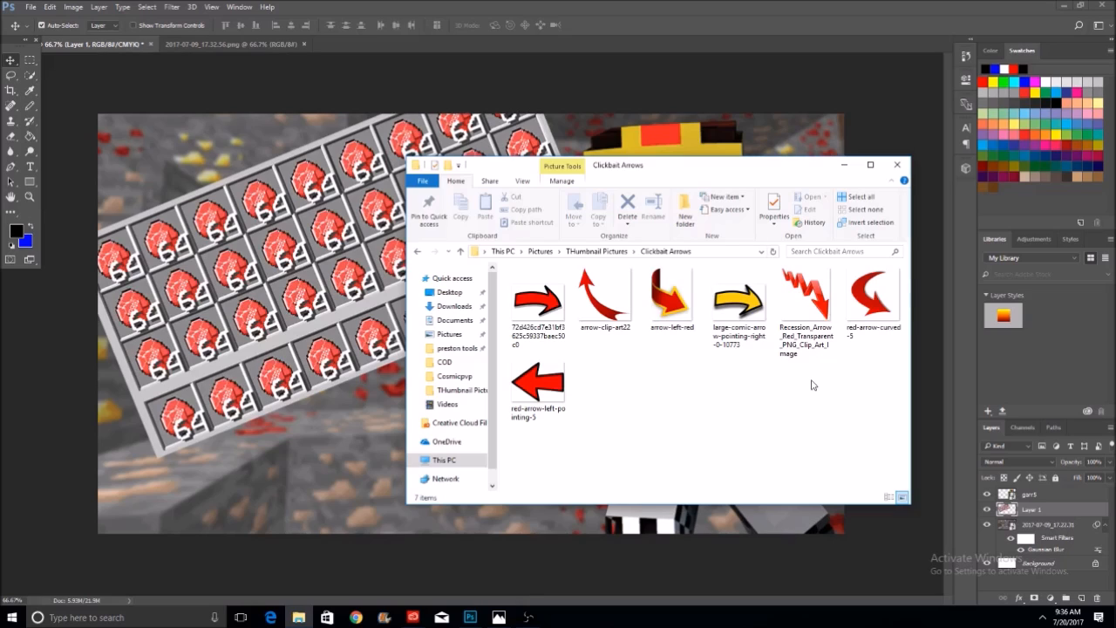
{"action": "left_click_drag", "start_coordinate": [817, 171], "coordinate": [1032, 312]}
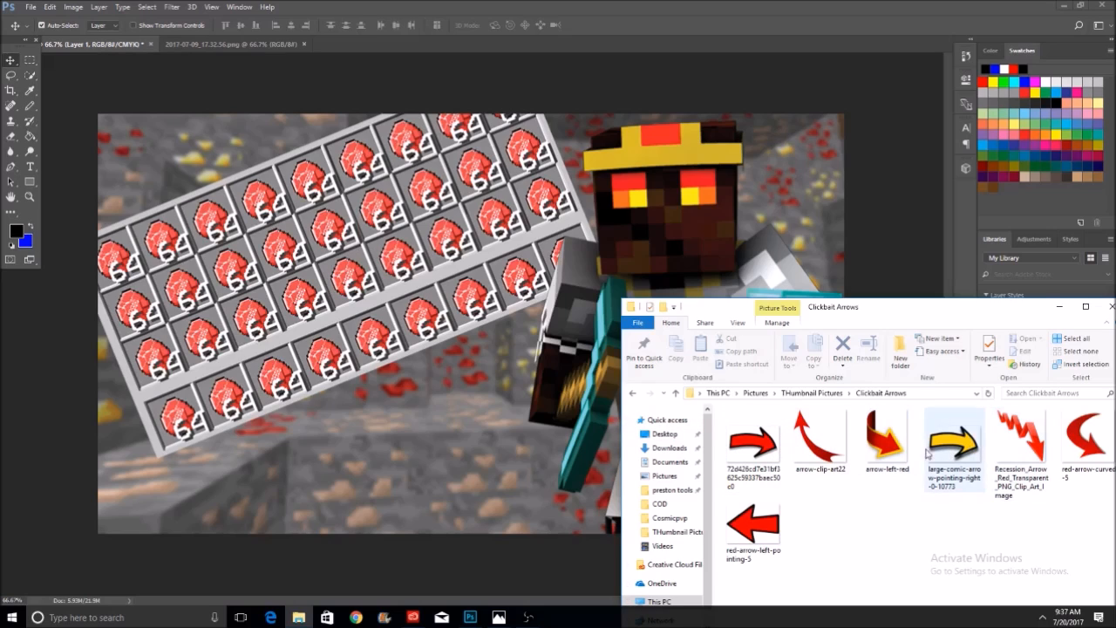
Return to Photoshop and open the yellow arrow image large-comic-arrow-pointing-right-0-10773.png from the Clickbait Arrows folder
{"action": "left_click", "coordinate": [31, 7]}
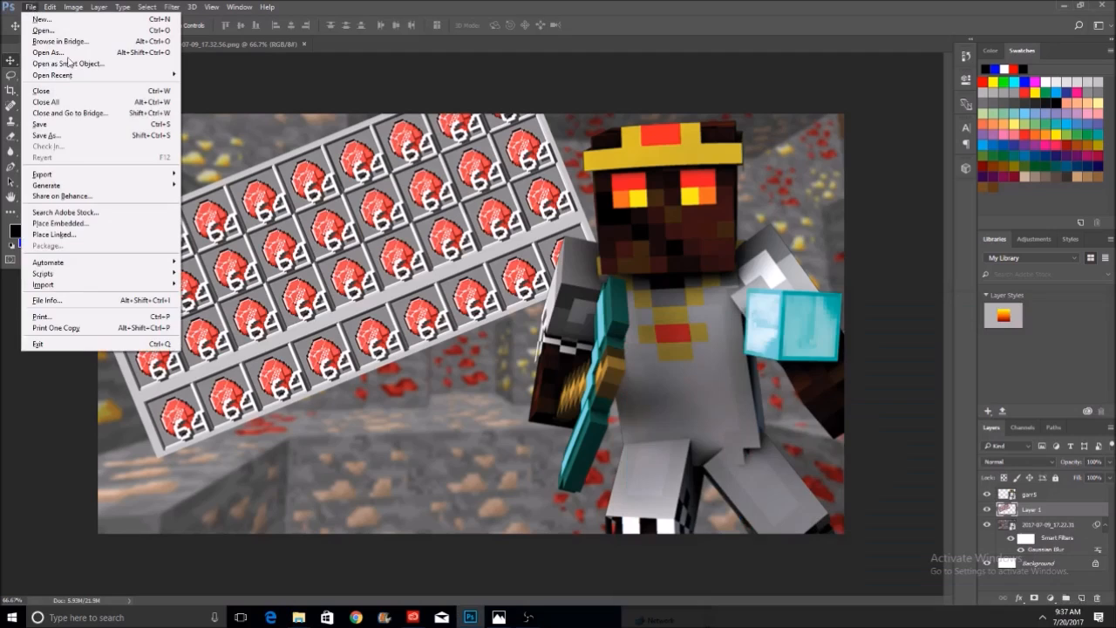
{"action": "left_click", "coordinate": [44, 29]}
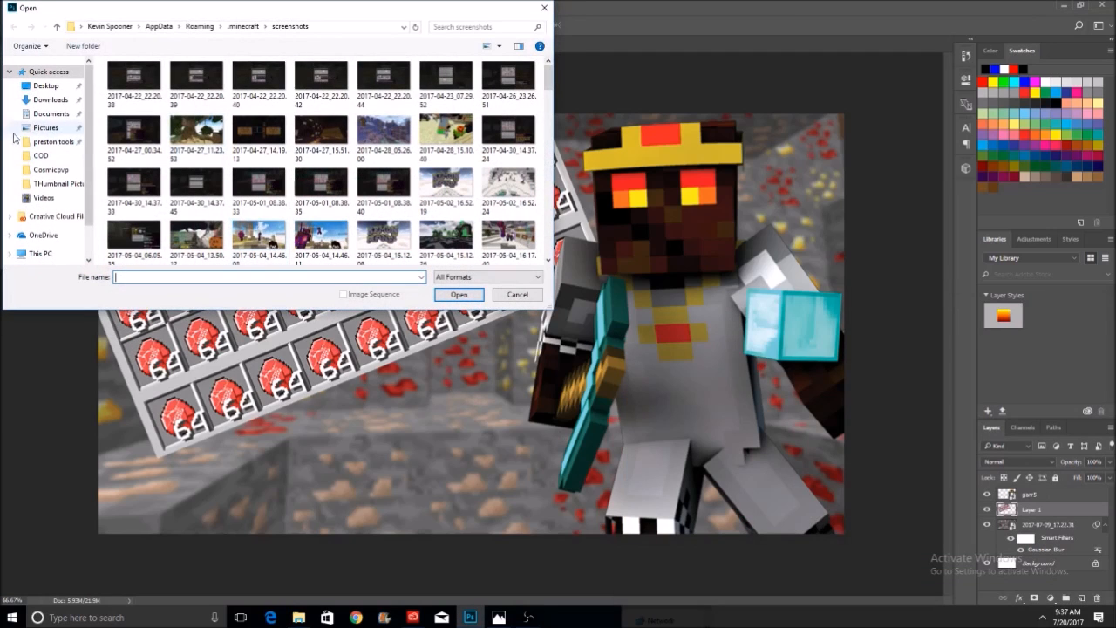
{"action": "left_click", "coordinate": [46, 127]}
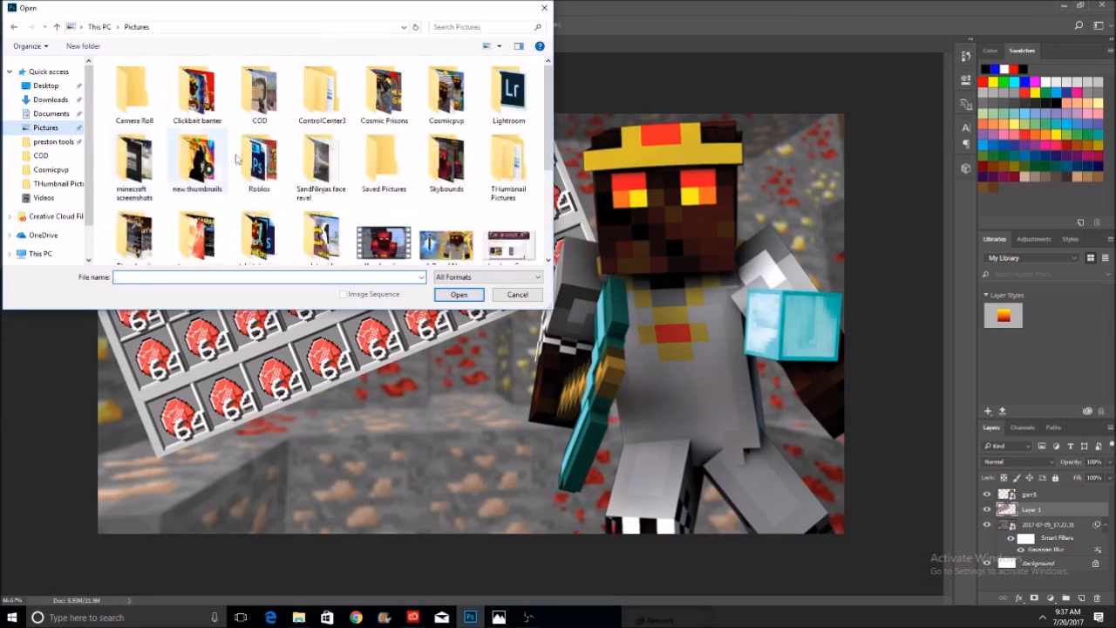
{"action": "scroll", "coordinate": [391, 168], "scroll_direction": "down", "scroll_amount": 2}
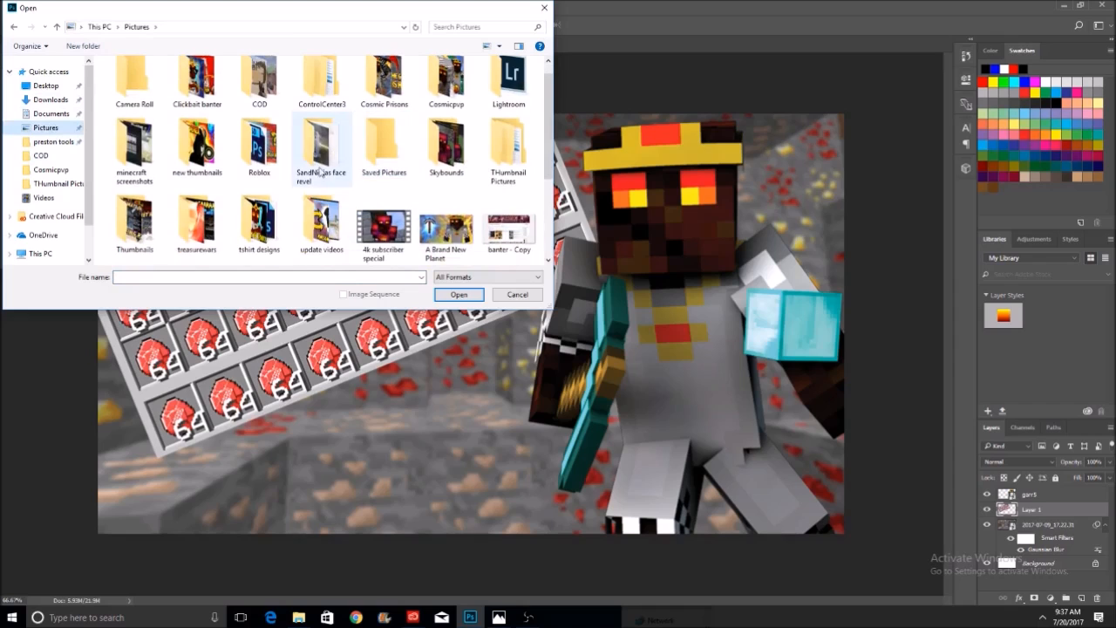
{"action": "double_click", "coordinate": [192, 222]}
{"action": "left_click", "coordinate": [138, 27]}
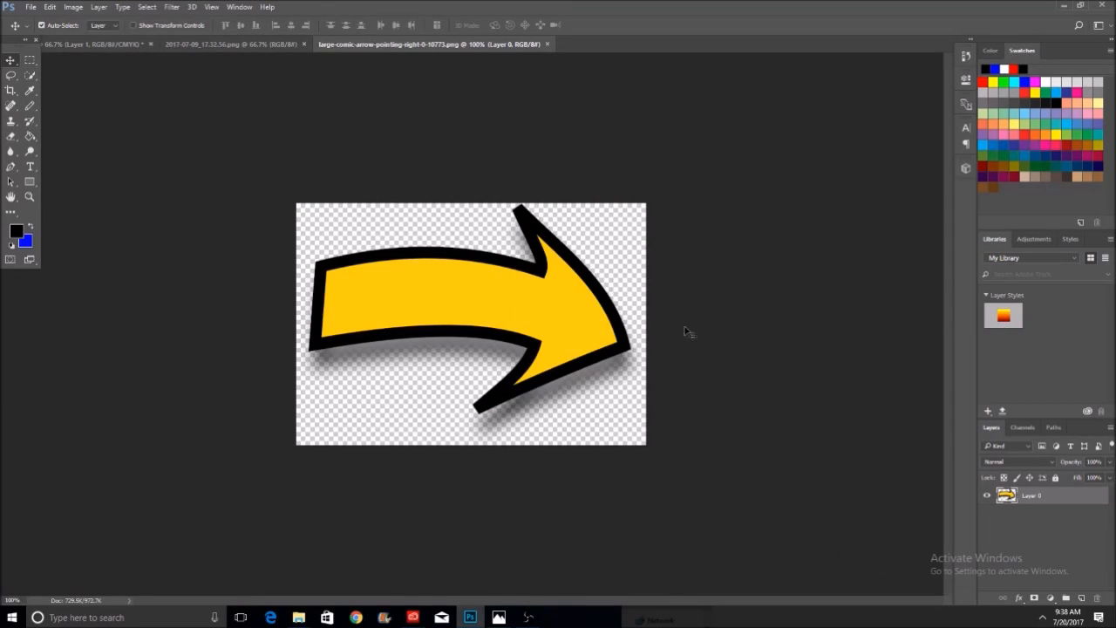
Open the red right-pointing comic arrow image from the Clickbait Arrows folder
{"action": "left_click", "coordinate": [30, 8]}
{"action": "left_click", "coordinate": [35, 30]}
{"action": "double_click", "coordinate": [133, 92]}
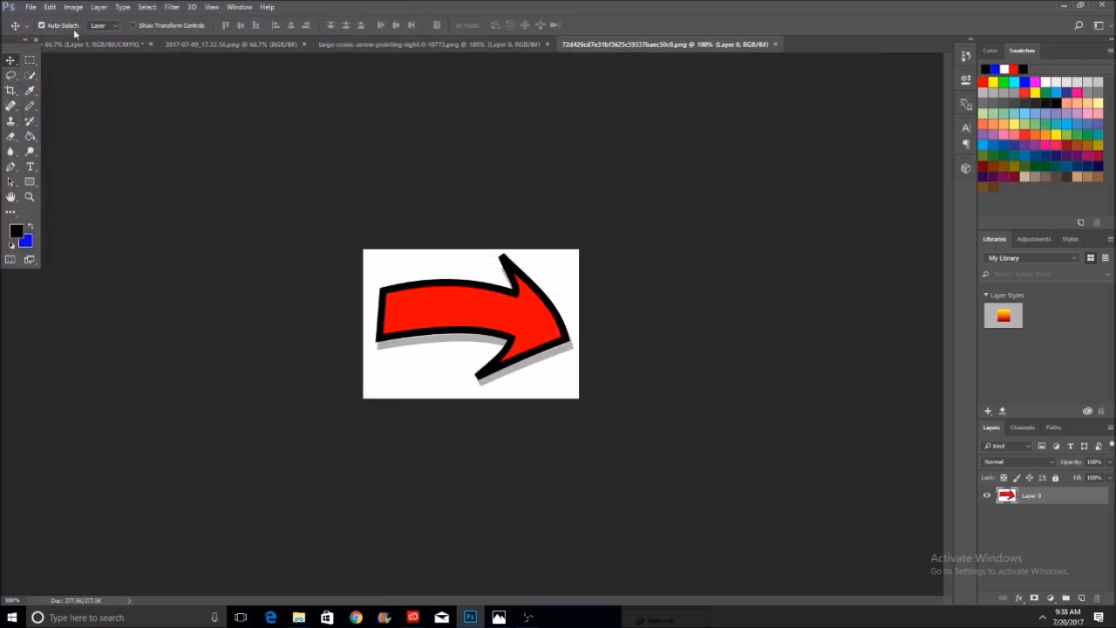
Quick-select the white background around the red arrow and invert the selection so only the arrow is selected
{"action": "left_click", "coordinate": [30, 75]}
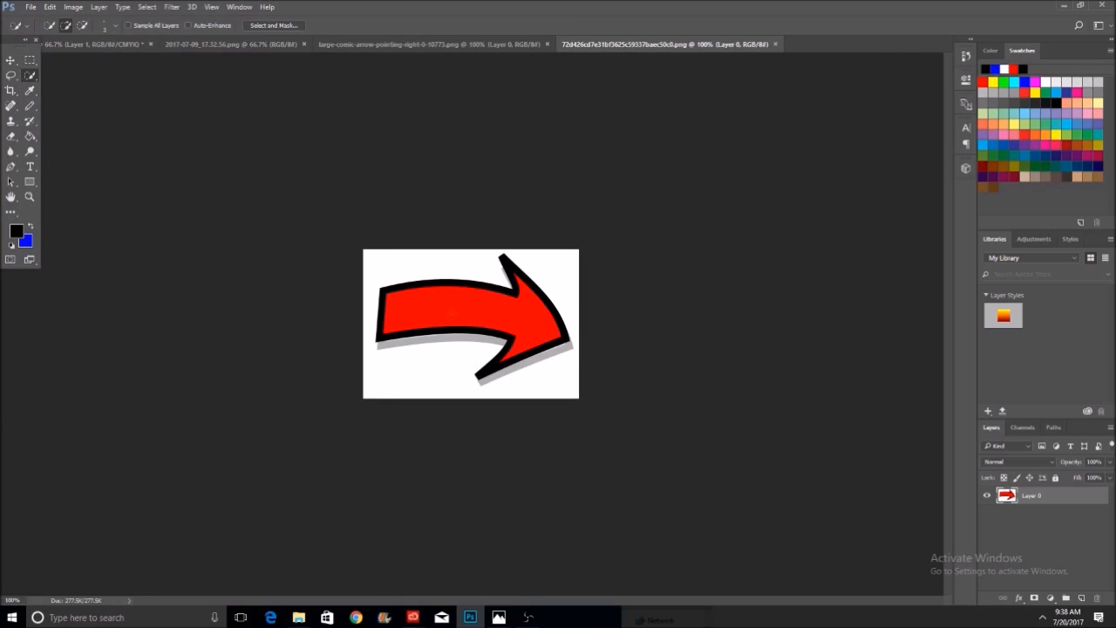
{"action": "left_click_drag", "start_coordinate": [410, 252], "coordinate": [571, 270]}
{"action": "mouse_move", "coordinate": [584, 393]}
{"action": "left_mouse_down"}
{"action": "mouse_move", "coordinate": [530, 406]}
{"action": "mouse_move", "coordinate": [384, 384]}
{"action": "left_mouse_up"}
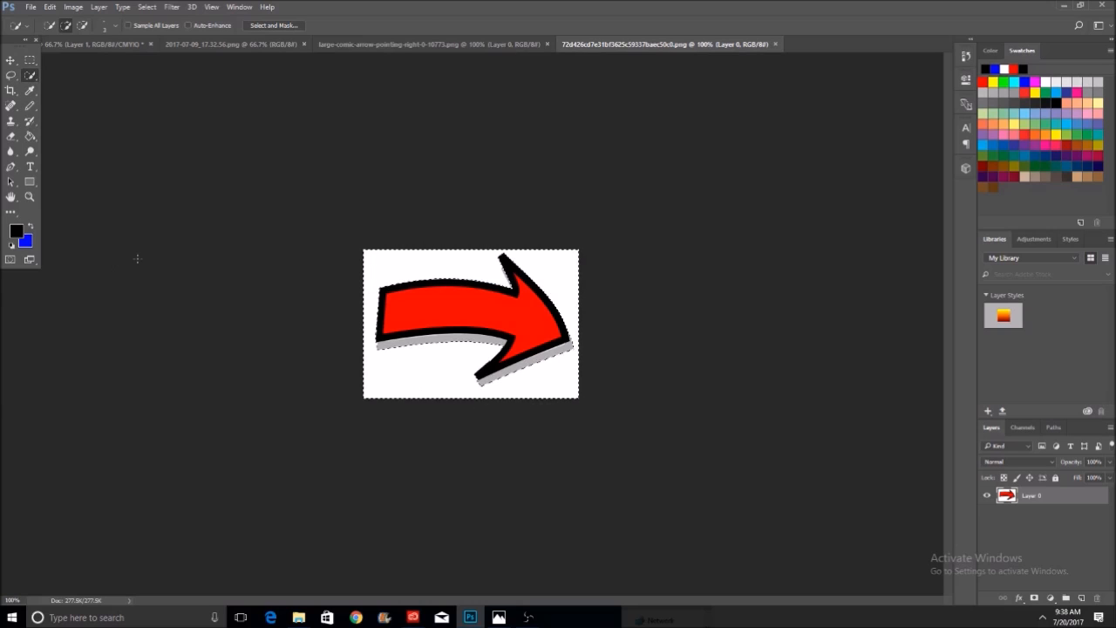
{"action": "left_click", "coordinate": [146, 7]}
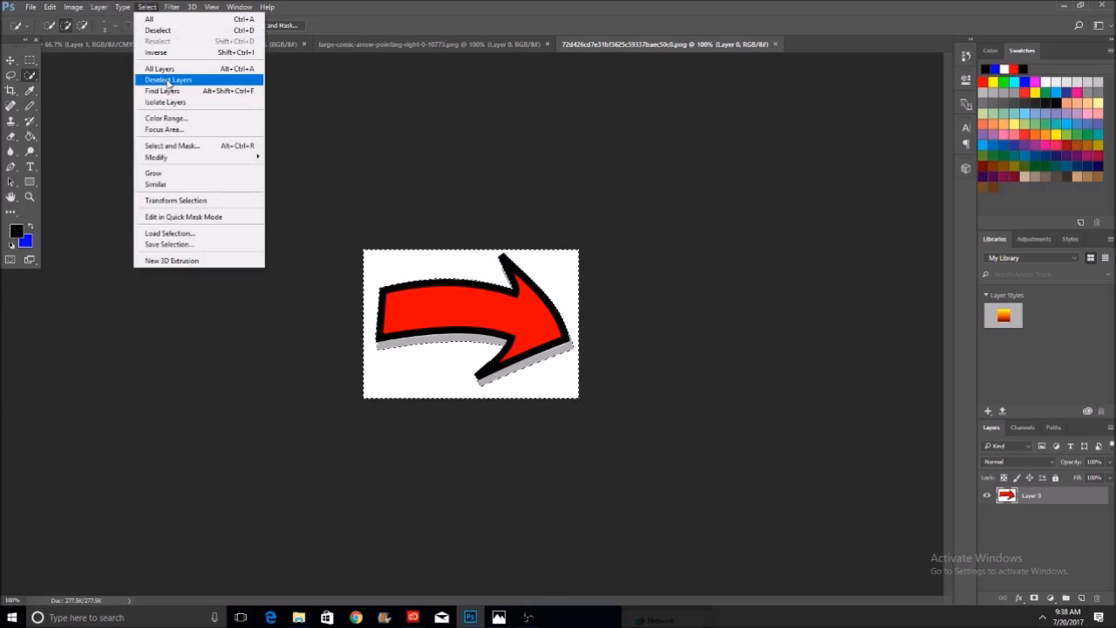
{"action": "left_click", "coordinate": [166, 55]}
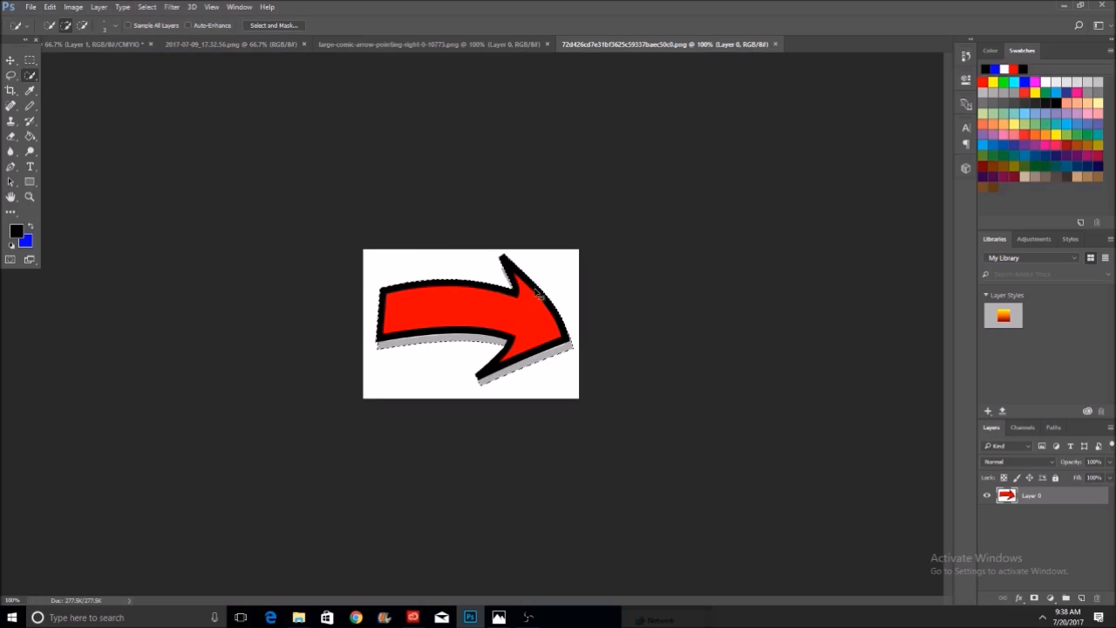
Paste the copied red arrow into the thumbnail document above the item grid, with the Move tool active
{"action": "left_click", "coordinate": [46, 44]}
{"action": "left_click", "coordinate": [10, 61]}
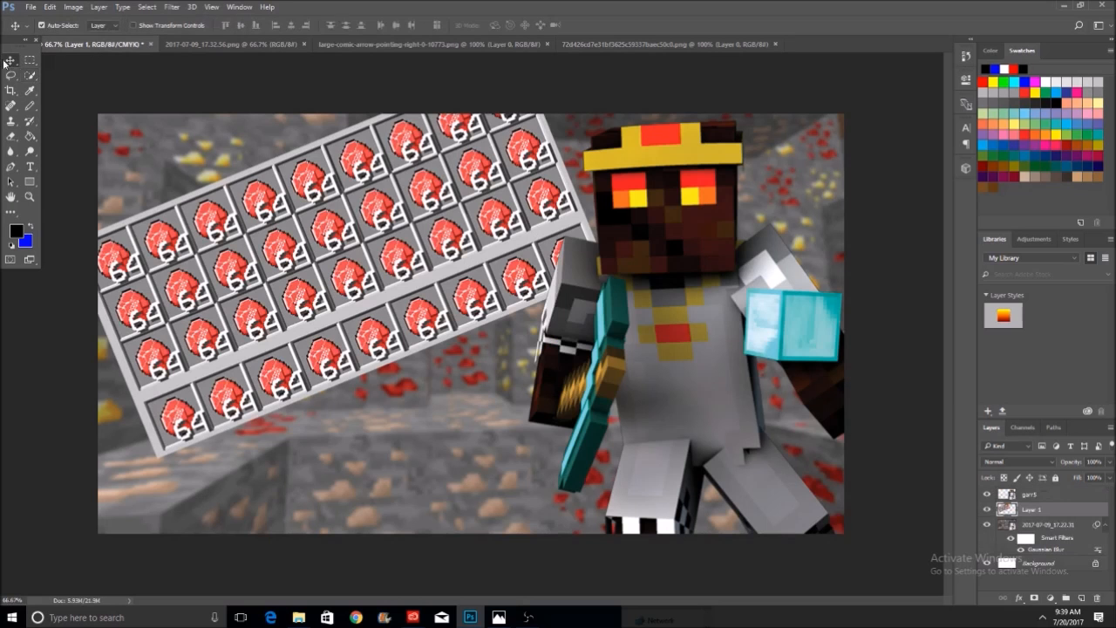
{"action": "key", "text": "ctrl+v"}
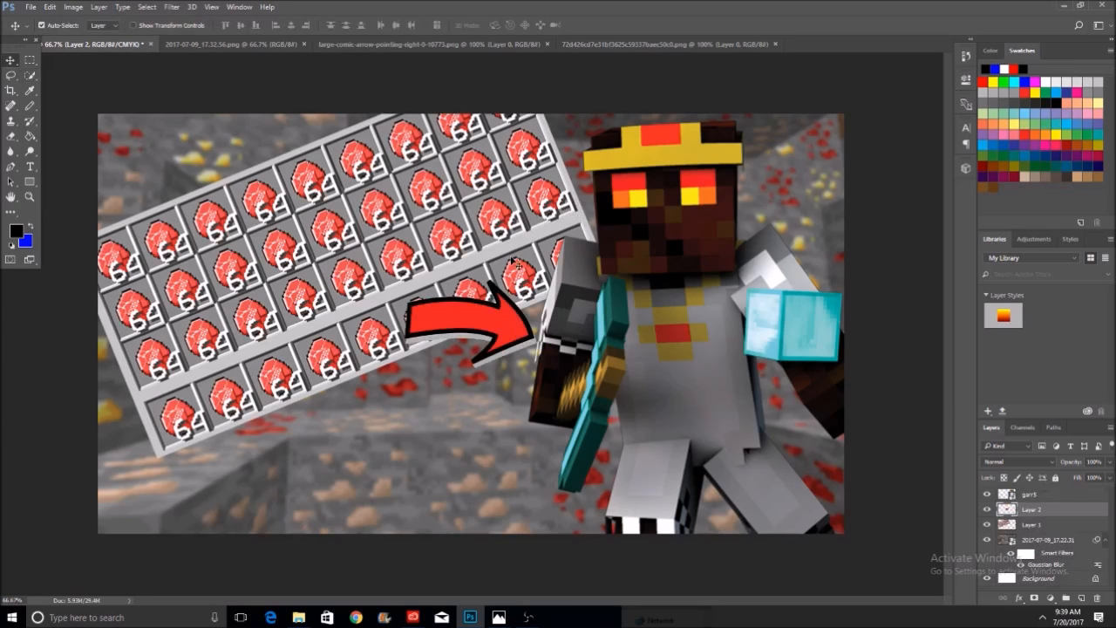
Flip the red arrow horizontally and move it into the empty area below the item grid
{"action": "key", "text": "ctrl+t"}
{"action": "right_click", "coordinate": [452, 321]}
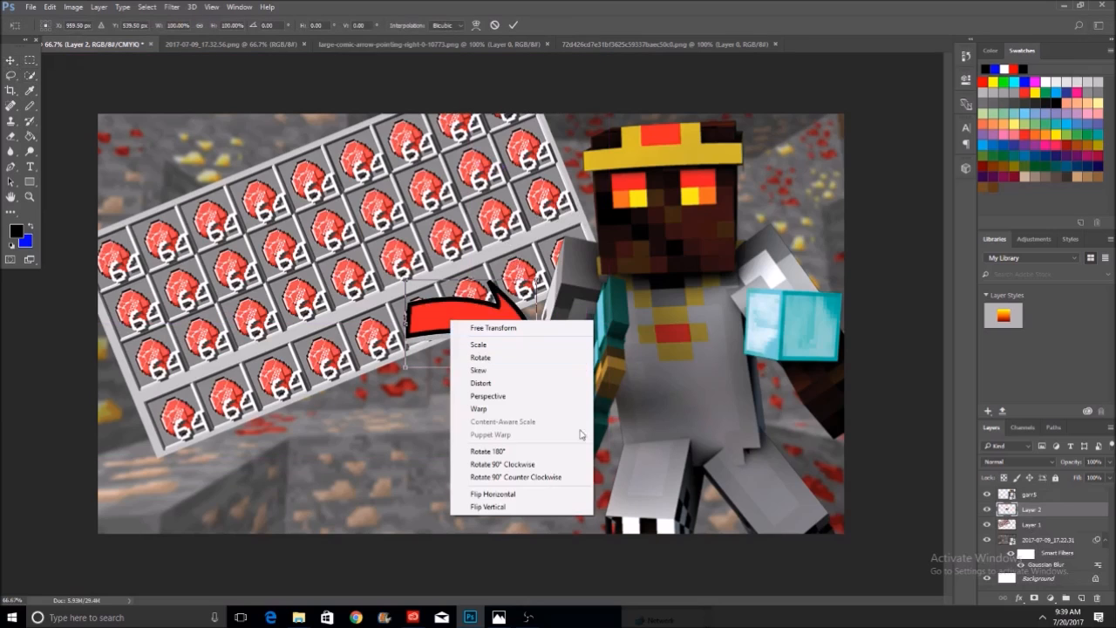
{"action": "left_click", "coordinate": [505, 493]}
{"action": "left_click_drag", "start_coordinate": [508, 331], "coordinate": [441, 458]}
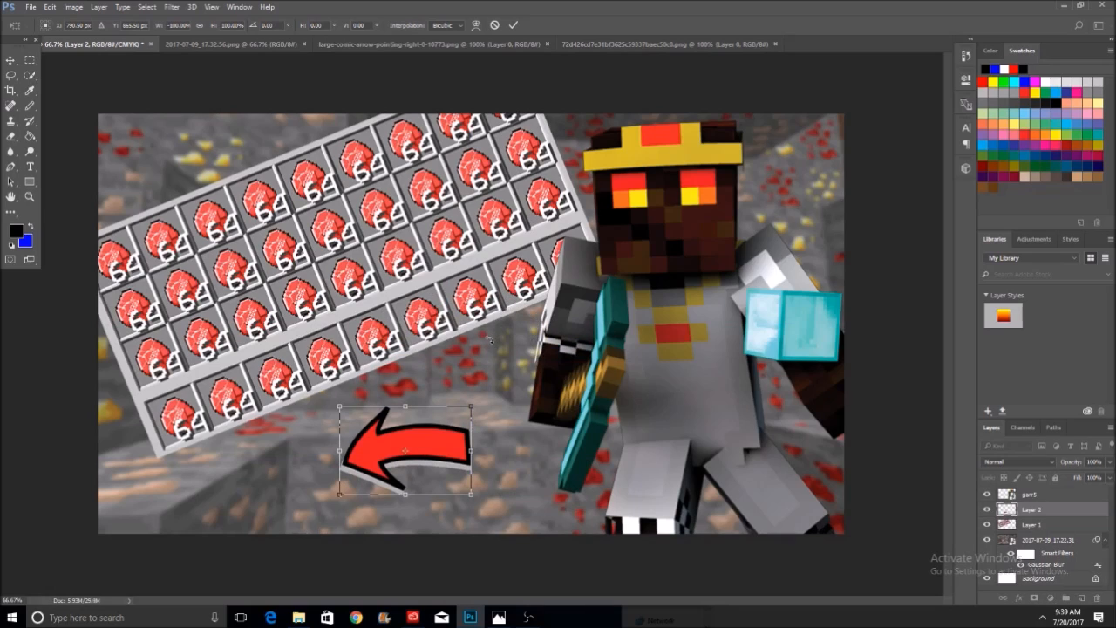
Enlarge the red arrow to about 251% and rotate it about 53° so it points up toward the item grid
{"action": "left_click_drag", "start_coordinate": [502, 351], "coordinate": [591, 537]}
{"action": "left_click_drag", "start_coordinate": [460, 494], "coordinate": [252, 356]}
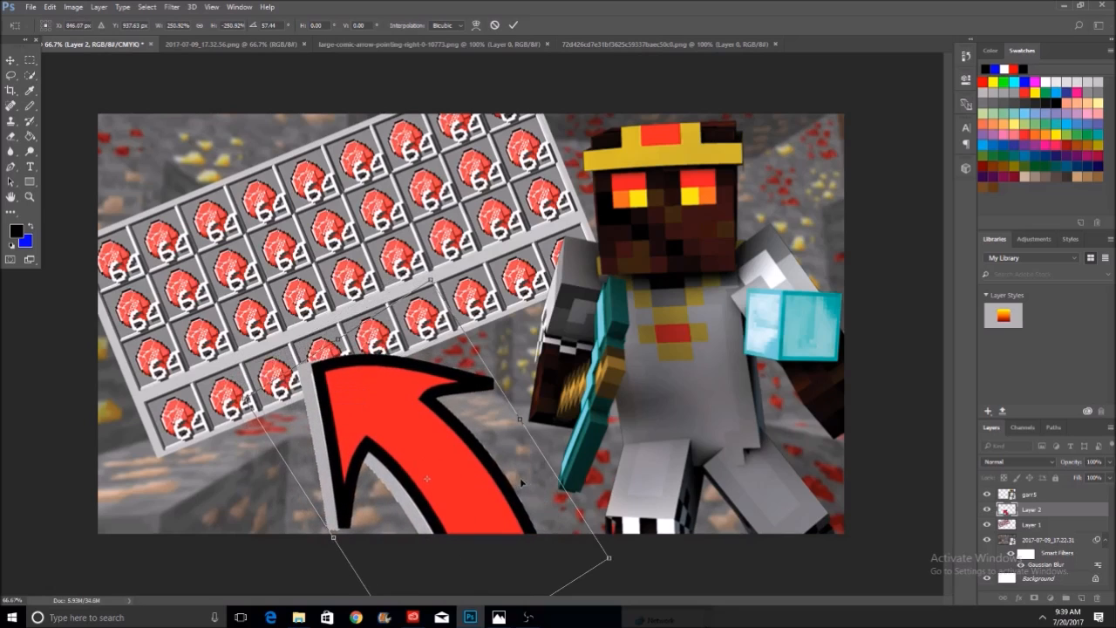
{"action": "left_click_drag", "start_coordinate": [521, 482], "coordinate": [584, 458]}
{"action": "left_click_drag", "start_coordinate": [709, 343], "coordinate": [654, 324]}
{"action": "left_click_drag", "start_coordinate": [496, 426], "coordinate": [469, 398]}
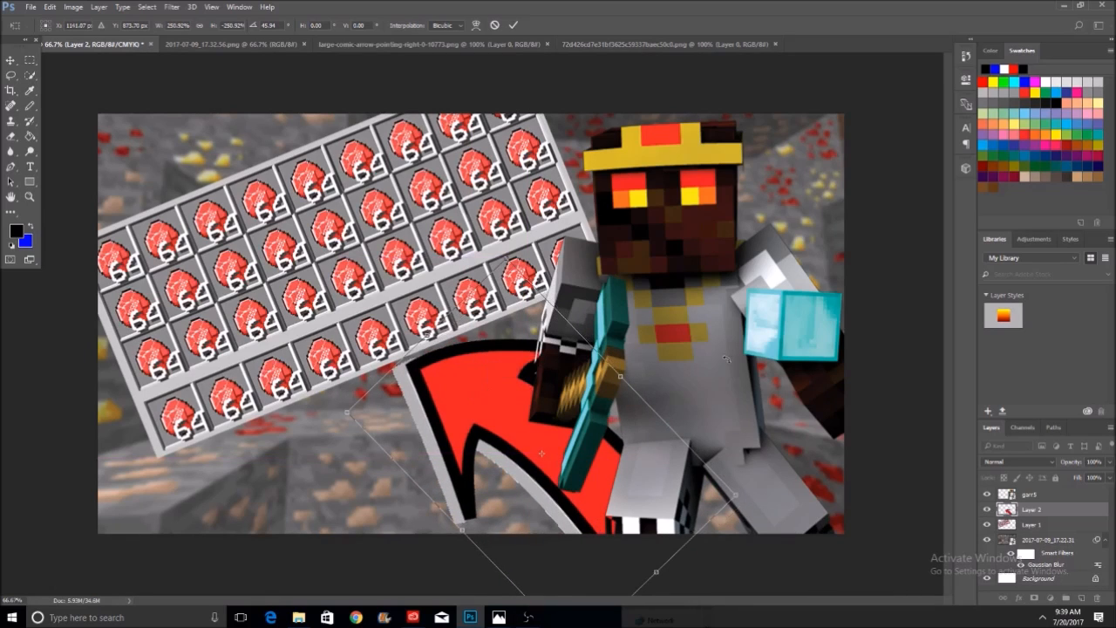
{"action": "left_click_drag", "start_coordinate": [756, 353], "coordinate": [767, 380]}
{"action": "left_click_drag", "start_coordinate": [536, 487], "coordinate": [514, 501]}
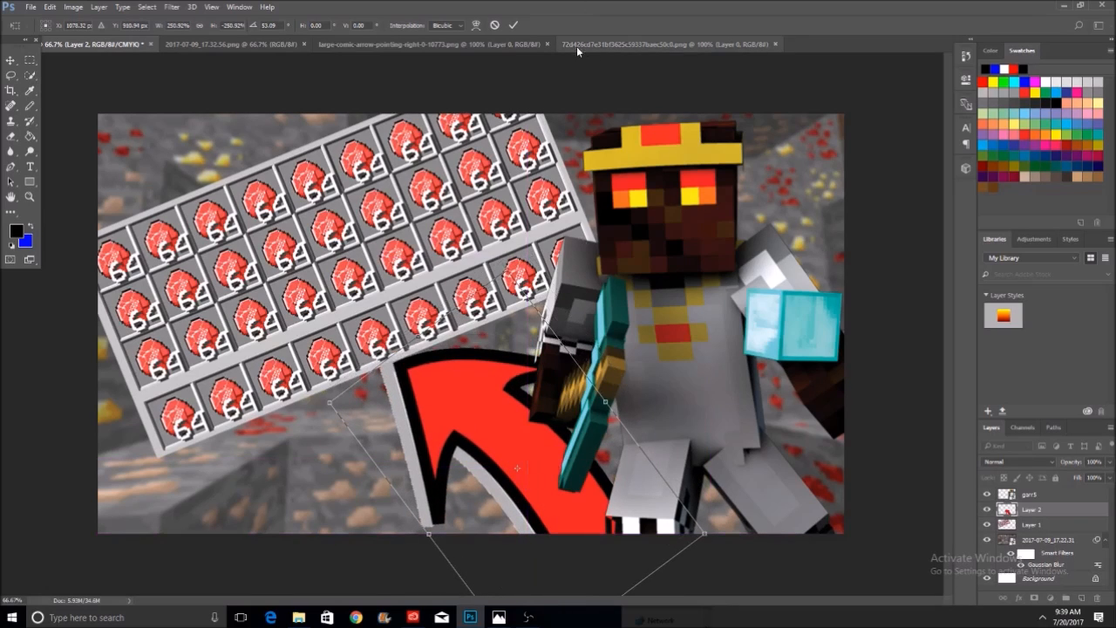
{"action": "left_click", "coordinate": [514, 25]}
Shift the character render to the right and move the item grid slightly up and right
{"action": "left_click_drag", "start_coordinate": [676, 349], "coordinate": [720, 347]}
{"action": "left_click_drag", "start_coordinate": [527, 271], "coordinate": [517, 234]}
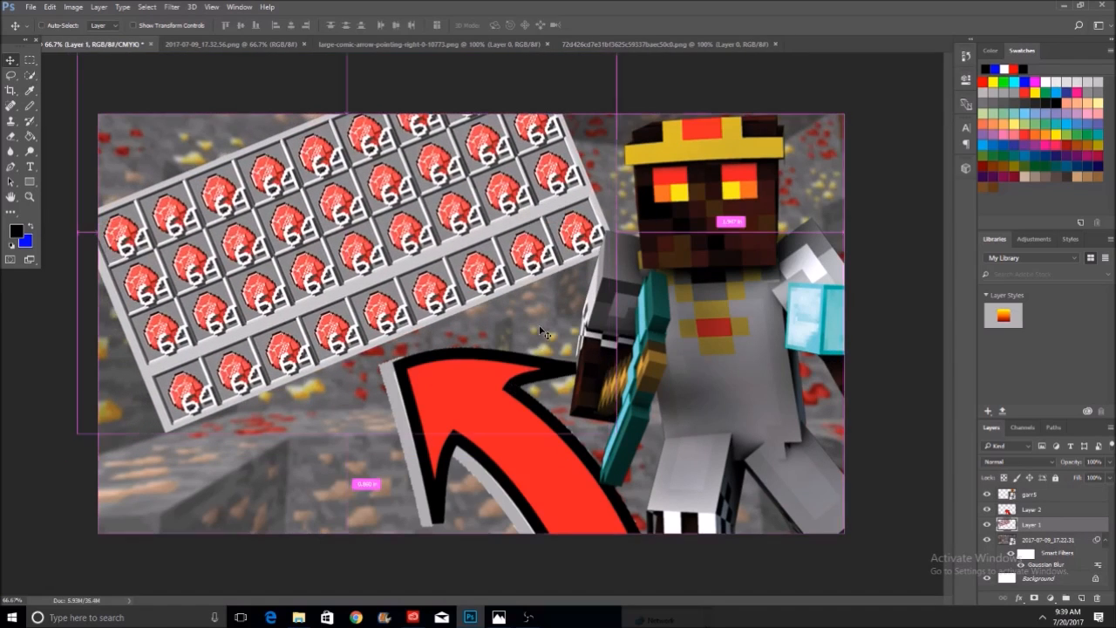
Adjust the red arrow's position and angle slightly beneath the item grid
{"action": "left_click", "coordinate": [504, 393]}
{"action": "key", "text": "ctrl+t"}
{"action": "left_click_drag", "start_coordinate": [519, 331], "coordinate": [567, 319]}
{"action": "left_click", "coordinate": [513, 25]}
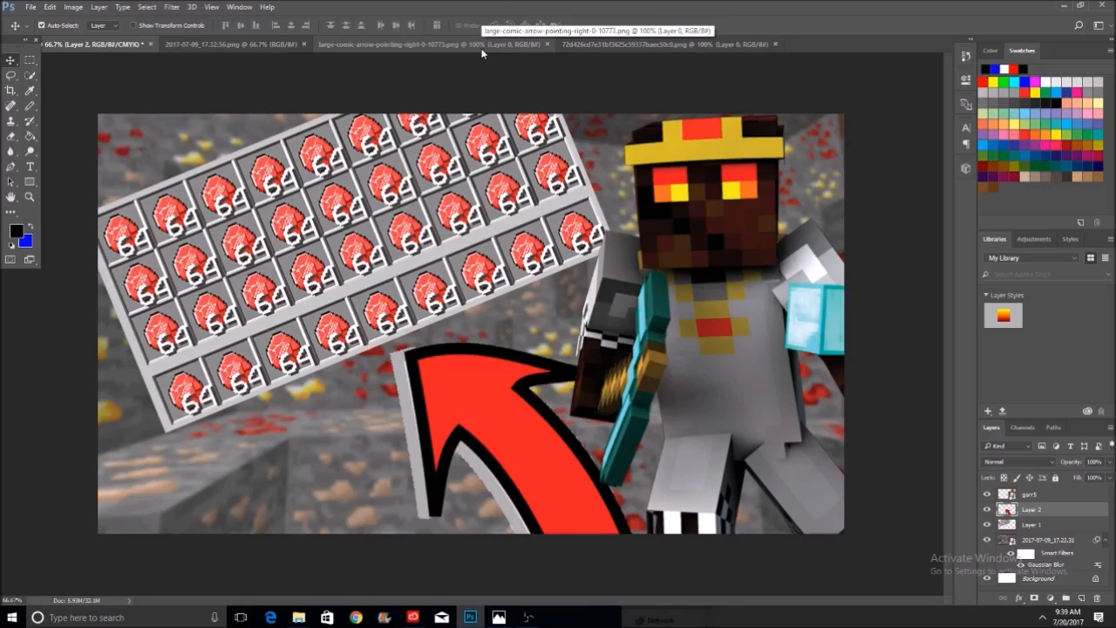
Replace the red arrow with the whole yellow arrow copied from large-comic-arrow-pointing-right-0-10773.png, placed below the item grid
{"action": "key", "text": "Delete"}
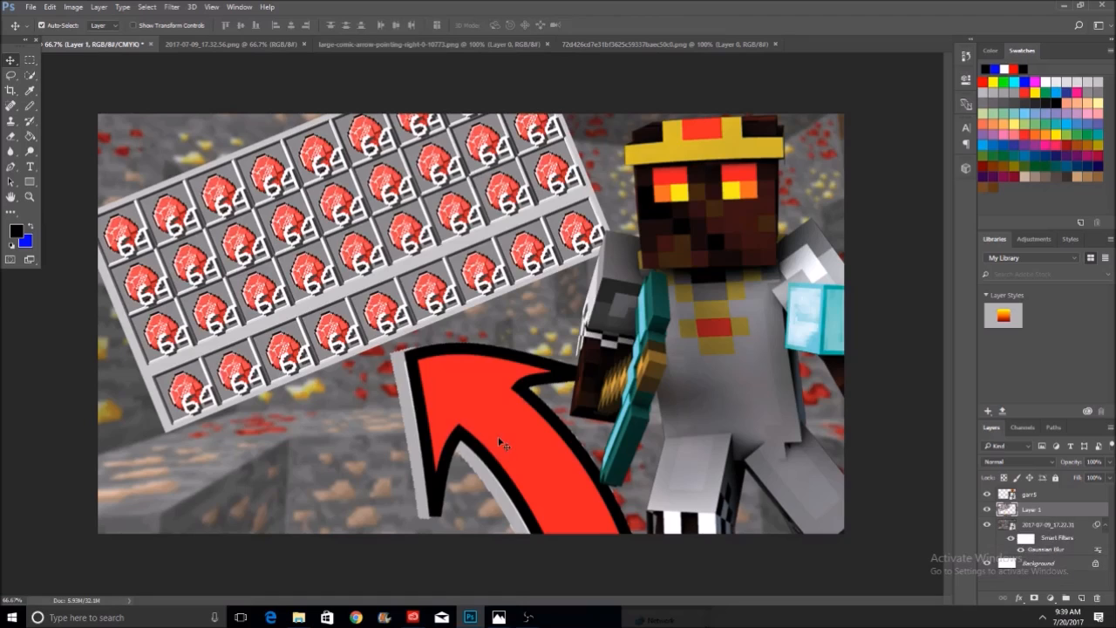
{"action": "left_click", "coordinate": [428, 41]}
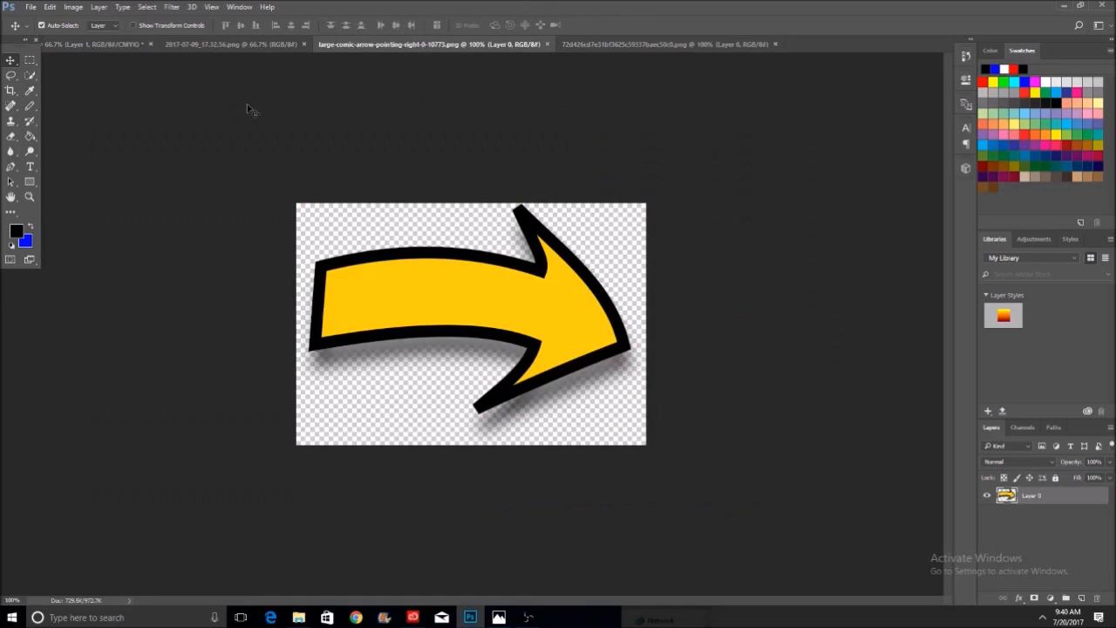
{"action": "left_click", "coordinate": [30, 60]}
{"action": "left_click_drag", "start_coordinate": [224, 91], "coordinate": [1015, 616]}
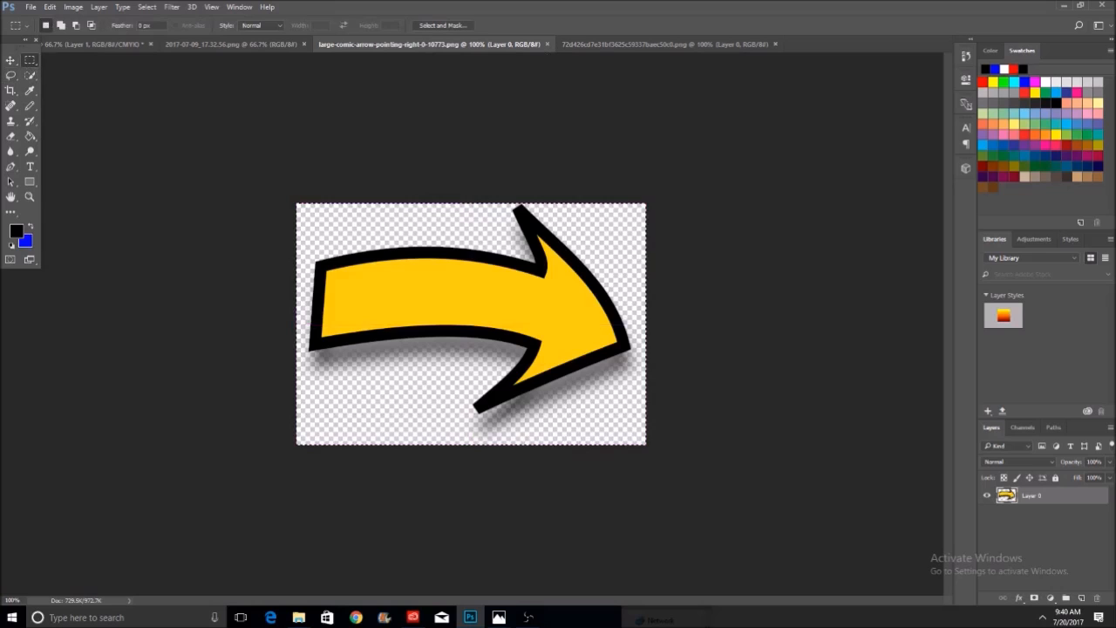
{"action": "left_click", "coordinate": [96, 44]}
{"action": "left_click", "coordinate": [11, 60]}
{"action": "key", "text": "ctrl+v"}
{"action": "left_click_drag", "start_coordinate": [503, 338], "coordinate": [512, 436]}
{"action": "right_click", "coordinate": [521, 322]}
{"action": "left_click", "coordinate": [520, 300]}
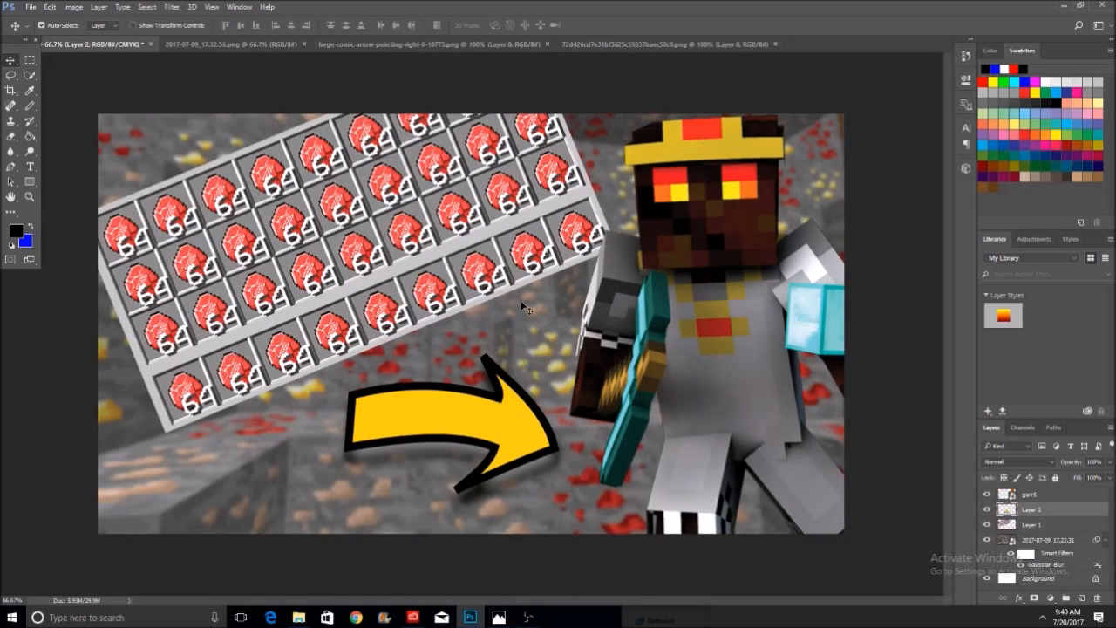
Put the yellow arrow into Free Transform and flip it horizontally
{"action": "key", "text": "ctrl+t"}
{"action": "right_click", "coordinate": [512, 397]}
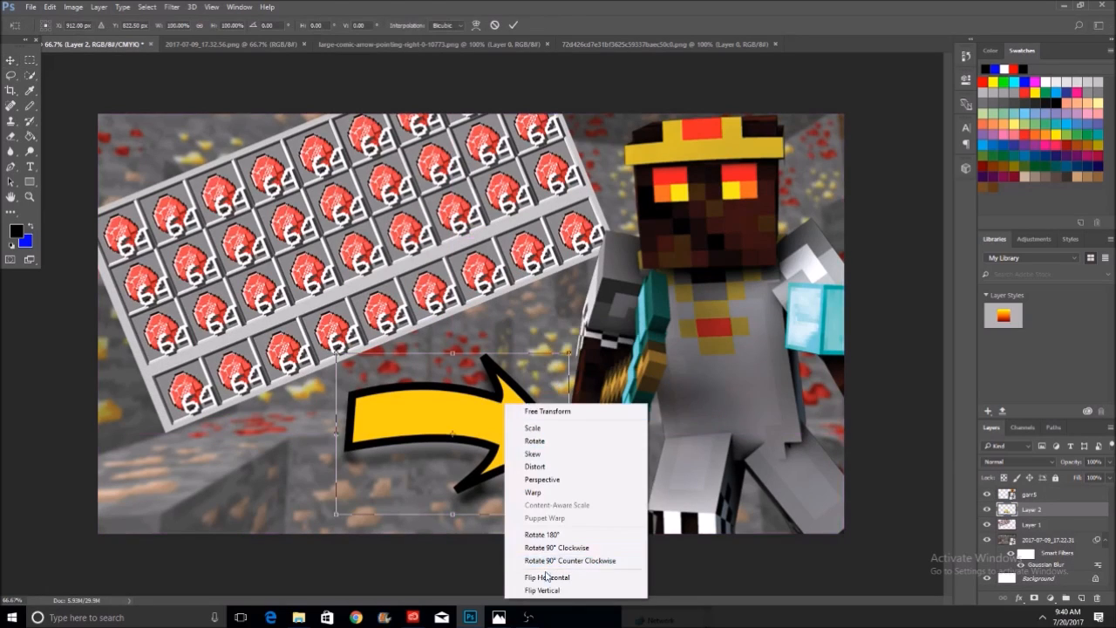
{"action": "left_click", "coordinate": [580, 570]}
Rotate the yellow arrow about 57°, enlarge it to about 151% and position its tip just under the item grid
{"action": "left_click_drag", "start_coordinate": [570, 367], "coordinate": [586, 460]}
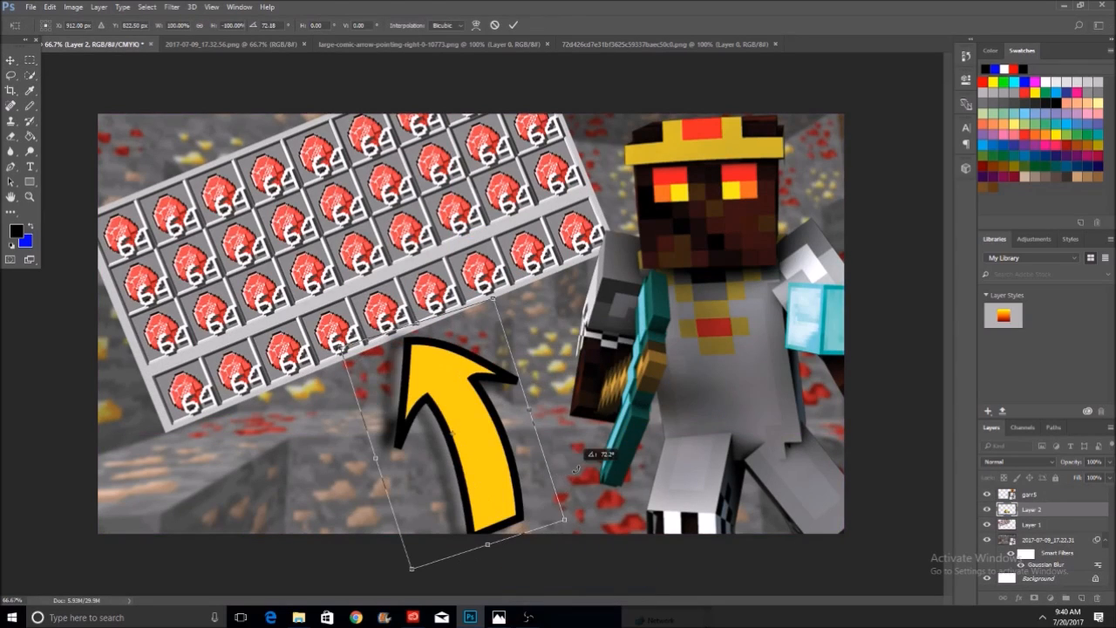
{"action": "left_click_drag", "start_coordinate": [503, 478], "coordinate": [566, 495]}
{"action": "left_click_drag", "start_coordinate": [562, 308], "coordinate": [521, 301]}
{"action": "left_click_drag", "start_coordinate": [646, 495], "coordinate": [728, 514]}
{"action": "left_click_drag", "start_coordinate": [597, 518], "coordinate": [557, 504]}
{"action": "left_click_drag", "start_coordinate": [593, 265], "coordinate": [617, 289]}
{"action": "left_click_drag", "start_coordinate": [541, 479], "coordinate": [507, 412]}
{"action": "left_click_drag", "start_coordinate": [566, 288], "coordinate": [563, 298]}
{"action": "left_click_drag", "start_coordinate": [653, 497], "coordinate": [710, 520]}
{"action": "left_click_drag", "start_coordinate": [554, 514], "coordinate": [516, 507]}
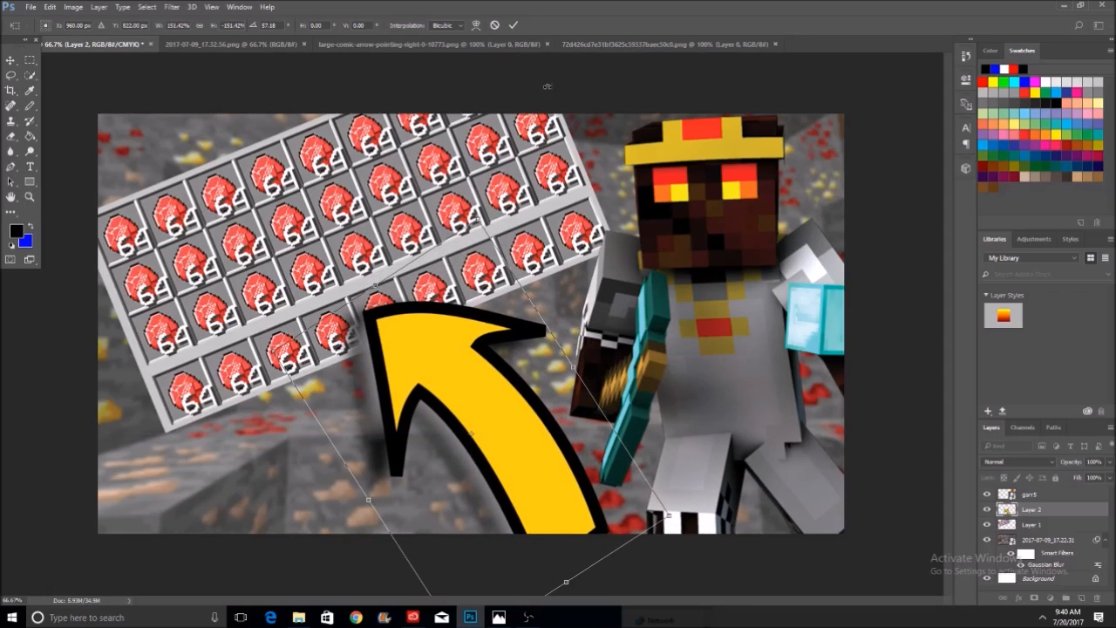
{"action": "left_click", "coordinate": [514, 25]}
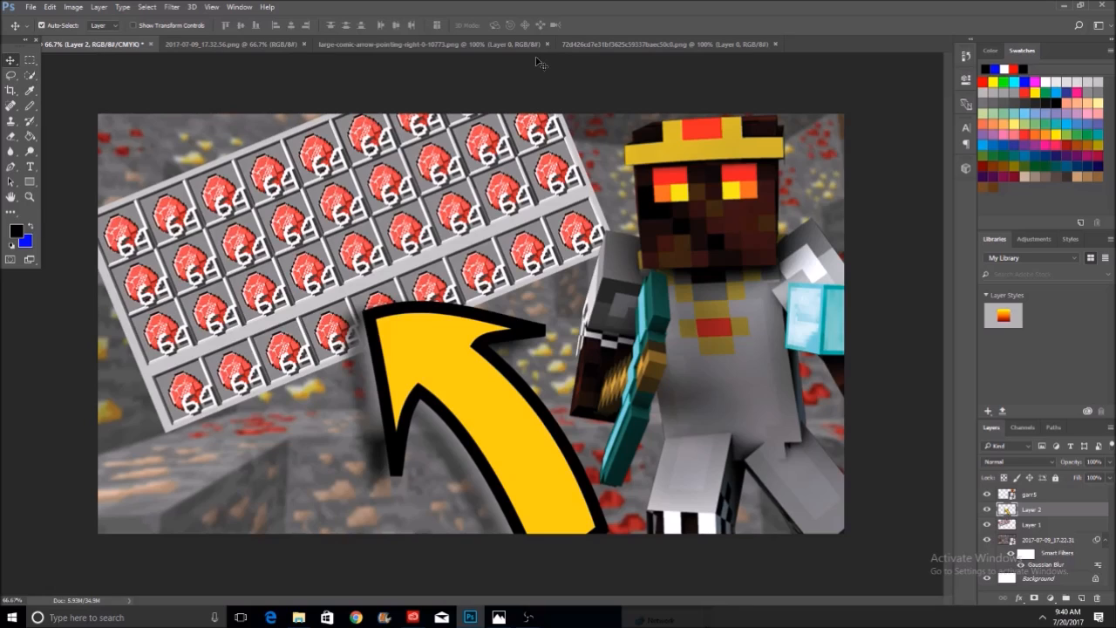
{"action": "left_click_drag", "start_coordinate": [467, 376], "coordinate": [465, 401]}
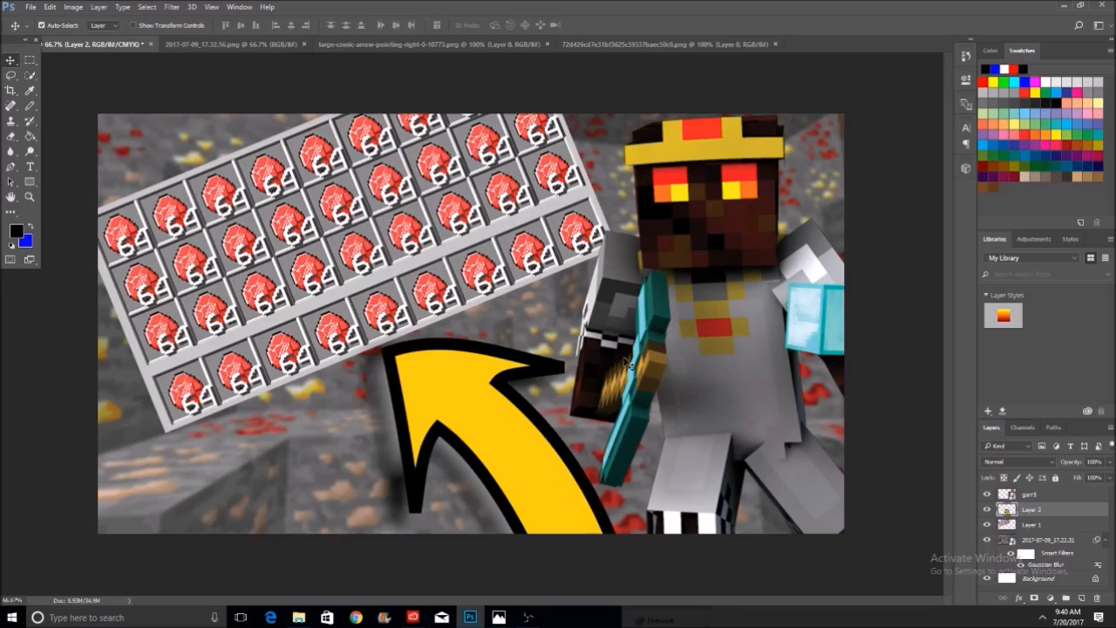
Place Light-PNG-Transparent-Image from the Glows folder in THumbnail Pictures into the thumbnail document
{"action": "left_click", "coordinate": [298, 617]}
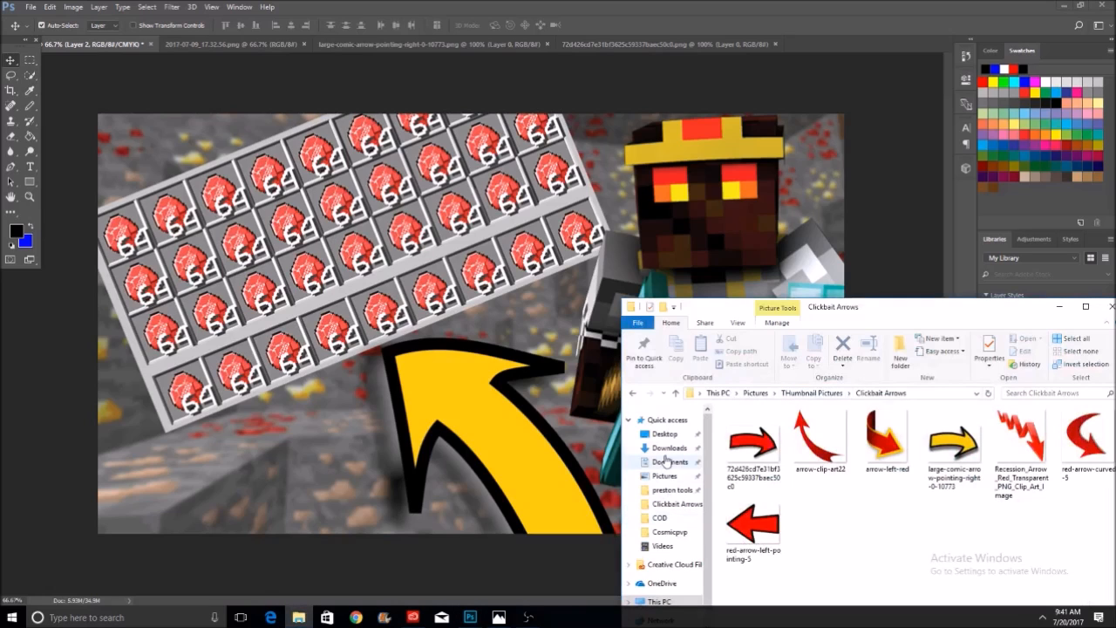
{"action": "left_click", "coordinate": [809, 394]}
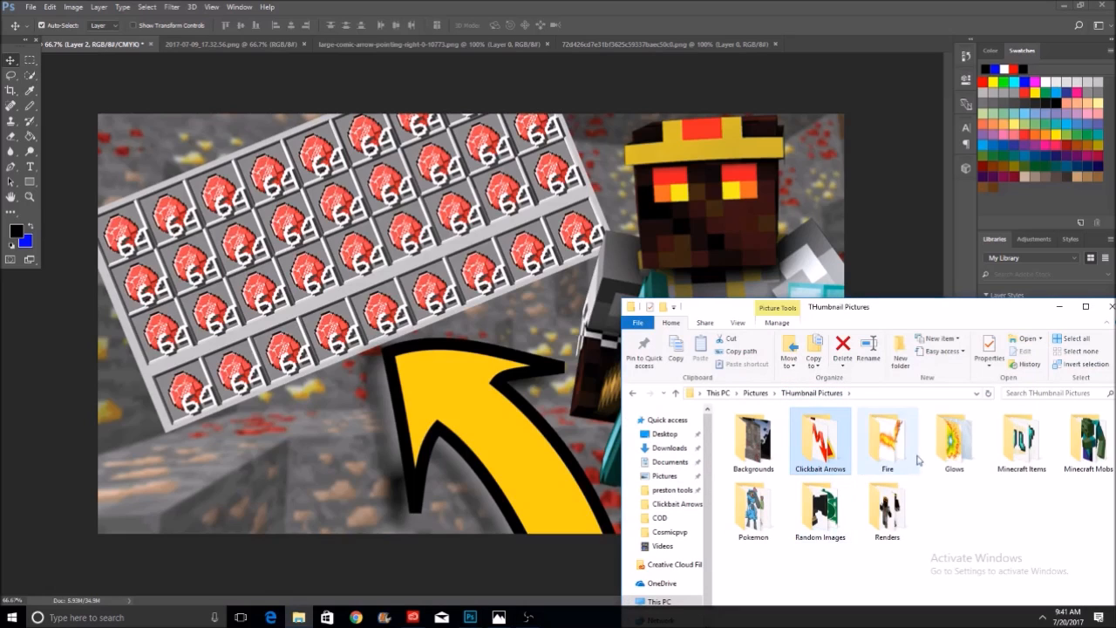
{"action": "double_click", "coordinate": [973, 447]}
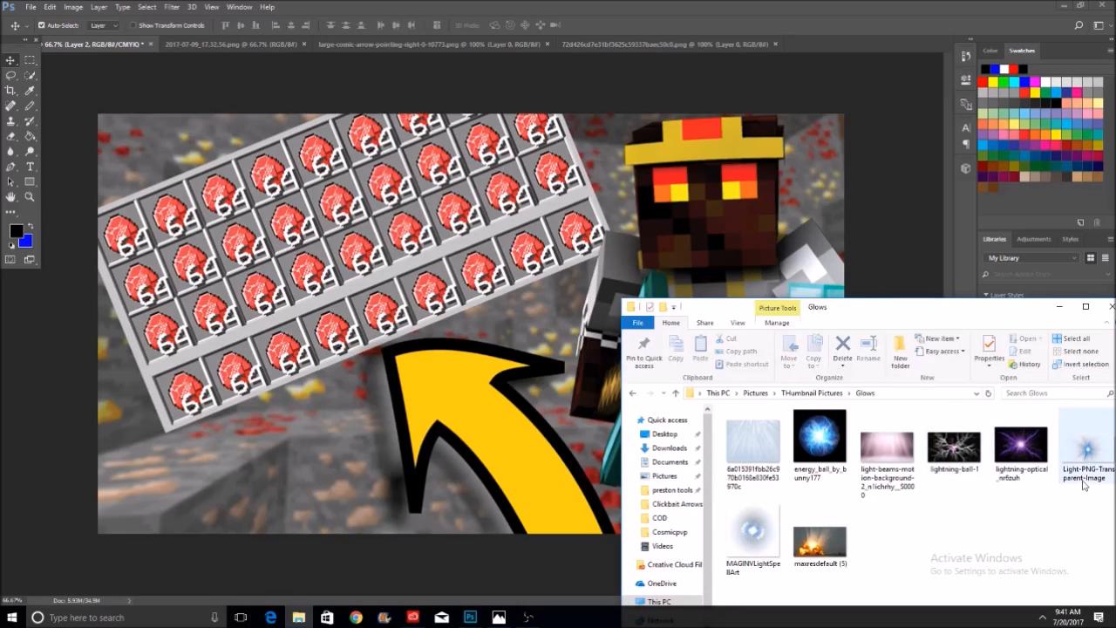
{"action": "left_click_drag", "start_coordinate": [1089, 447], "coordinate": [345, 298]}
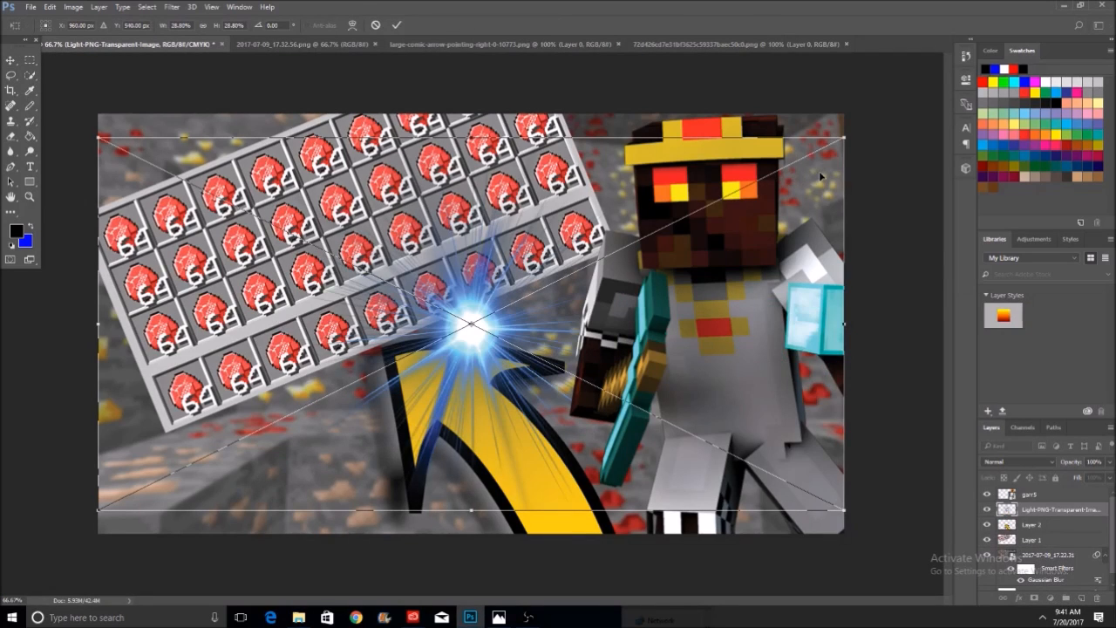
Enlarge the light glow to about 94%, centre it on the item grid and reorder its layer below Layer 1
{"action": "left_click_drag", "start_coordinate": [820, 177], "coordinate": [1115, 383]}
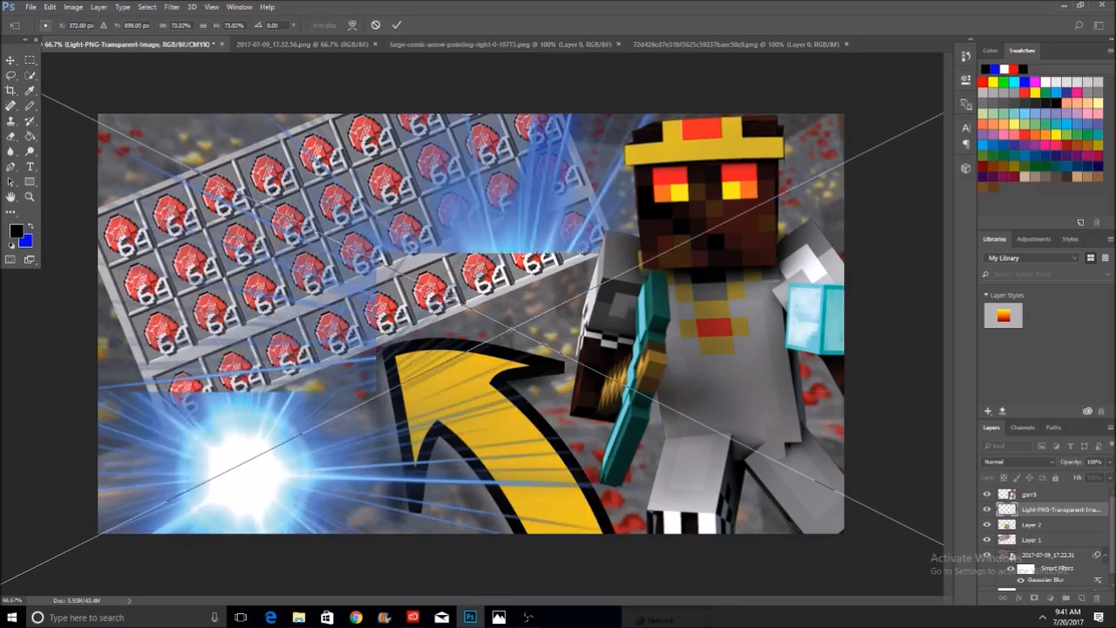
{"action": "left_click_drag", "start_coordinate": [482, 355], "coordinate": [354, 204]}
{"action": "left_click", "coordinate": [399, 25]}
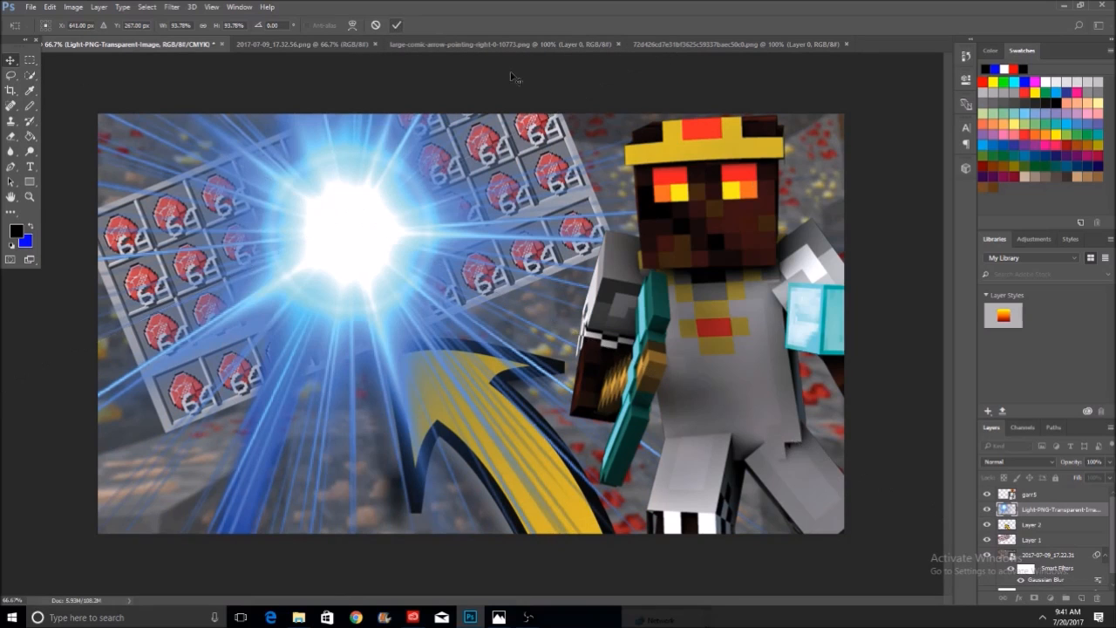
{"action": "left_click_drag", "start_coordinate": [1035, 515], "coordinate": [1049, 549]}
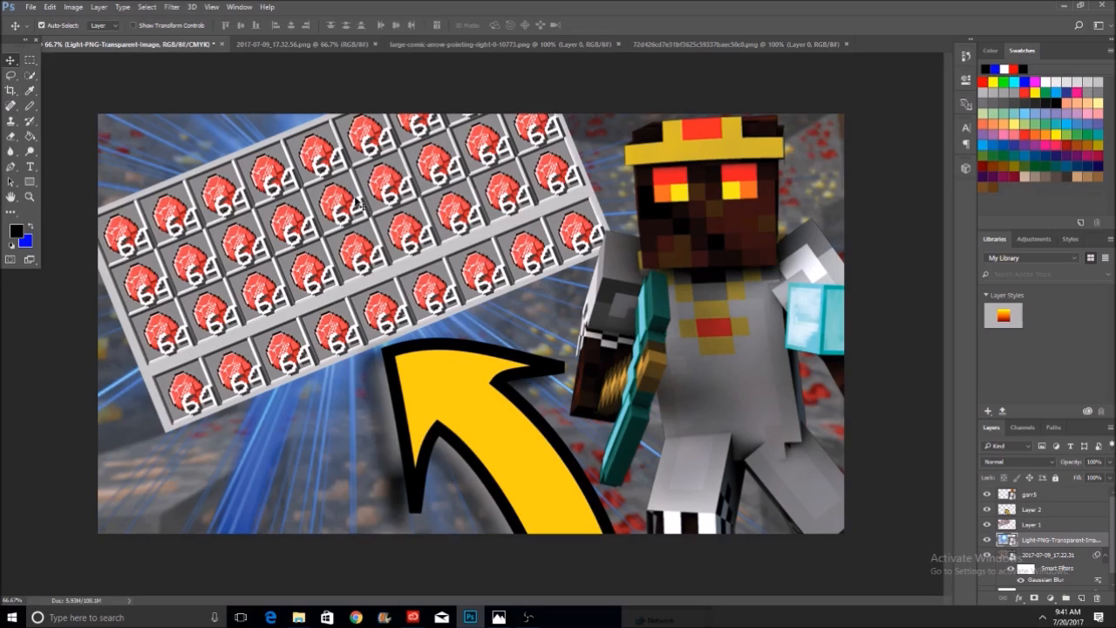
Stretch the item grid wider past the canvas's left edge and shift it slightly up and right
{"action": "left_click", "coordinate": [401, 234]}
{"action": "key", "text": "ctrl+t"}
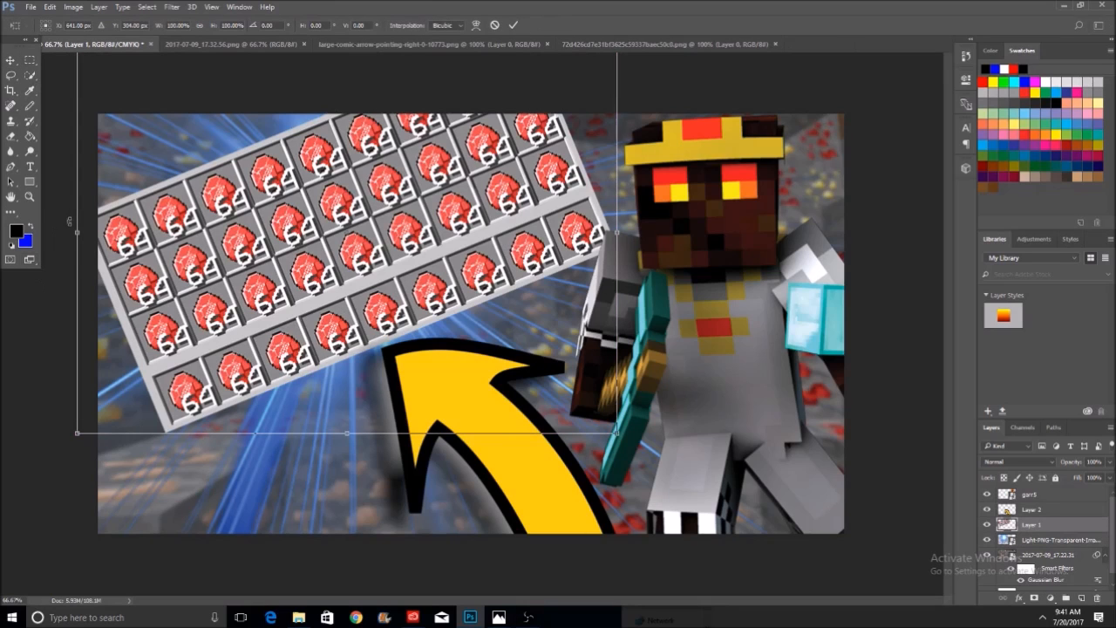
{"action": "left_click_drag", "start_coordinate": [74, 235], "coordinate": [29, 258]}
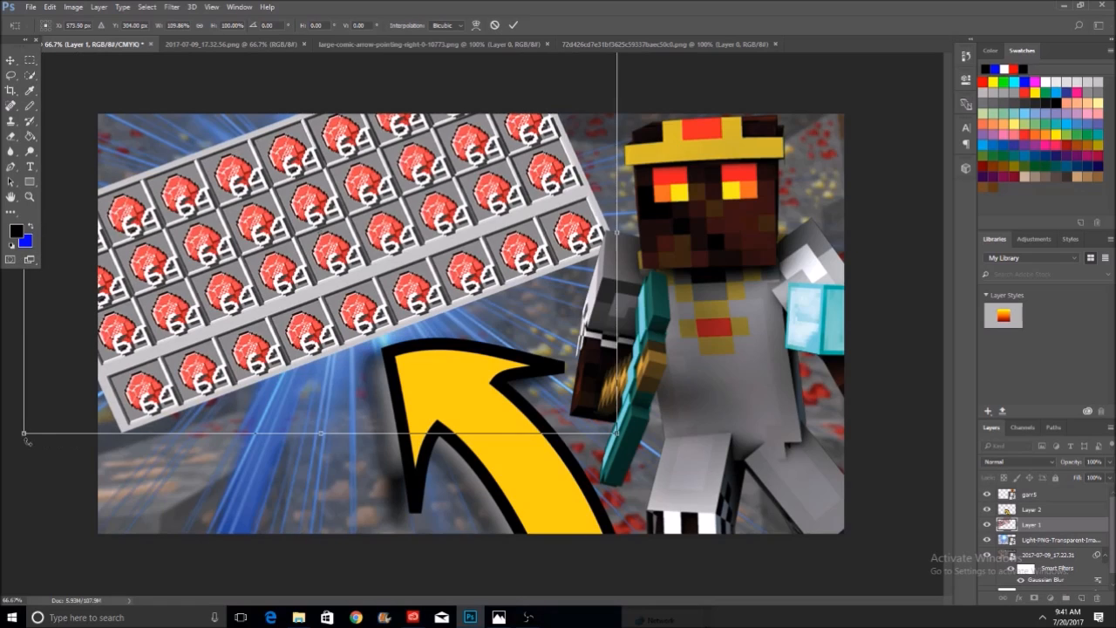
{"action": "left_click_drag", "start_coordinate": [19, 444], "coordinate": [7, 453]}
{"action": "left_click_drag", "start_coordinate": [395, 294], "coordinate": [416, 279]}
{"action": "left_click", "coordinate": [514, 25]}
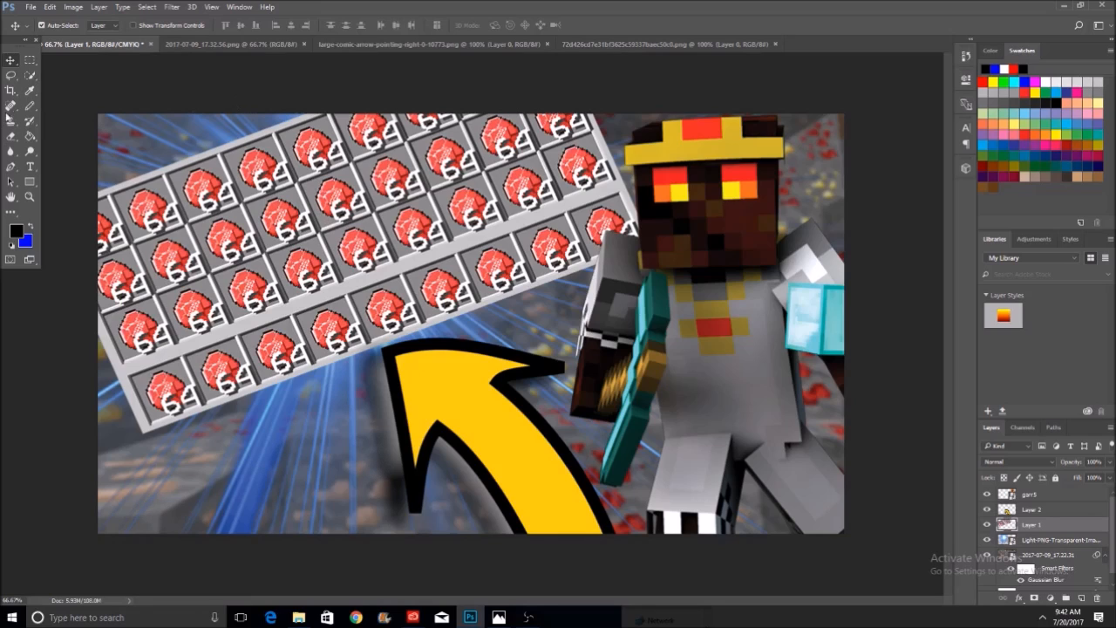
Add the white text "DIAMOND" below the item grid, discarding the wording "HUNTING FOR DIA"
{"action": "left_click", "coordinate": [31, 166]}
{"action": "left_click", "coordinate": [271, 440]}
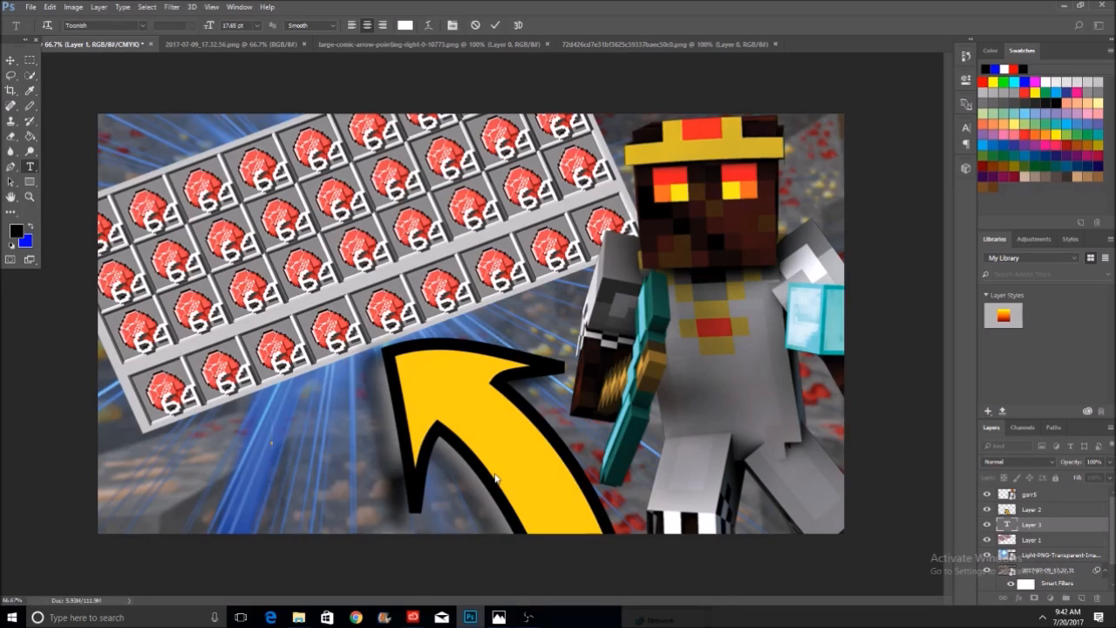
{"action": "type", "text": "HUNTING"}
{"action": "type", "text": " FOR DI"}
{"action": "type", "text": "A"}
{"action": "key", "text": "BackSpace"}
{"action": "key", "text": "BackSpace"}
{"action": "key", "text": "BackSpace"}
{"action": "key", "text": "BackSpace"}
{"action": "key", "text": "BackSpace"}
{"action": "key", "text": "BackSpace"}
{"action": "key", "text": "BackSpace"}
{"action": "key", "text": "BackSpace"}
{"action": "key", "text": "BackSpace"}
{"action": "key", "text": "BackSpace"}
{"action": "key", "text": "BackSpace"}
{"action": "key", "text": "BackSpace"}
{"action": "key", "text": "BackSpace"}
{"action": "key", "text": "BackSpace"}
{"action": "key", "text": "BackSpace"}
{"action": "type", "text": "DIAMONDS??"}
{"action": "key", "text": "BackSpace"}
{"action": "key", "text": "BackSpace"}
{"action": "key", "text": "BackSpace"}
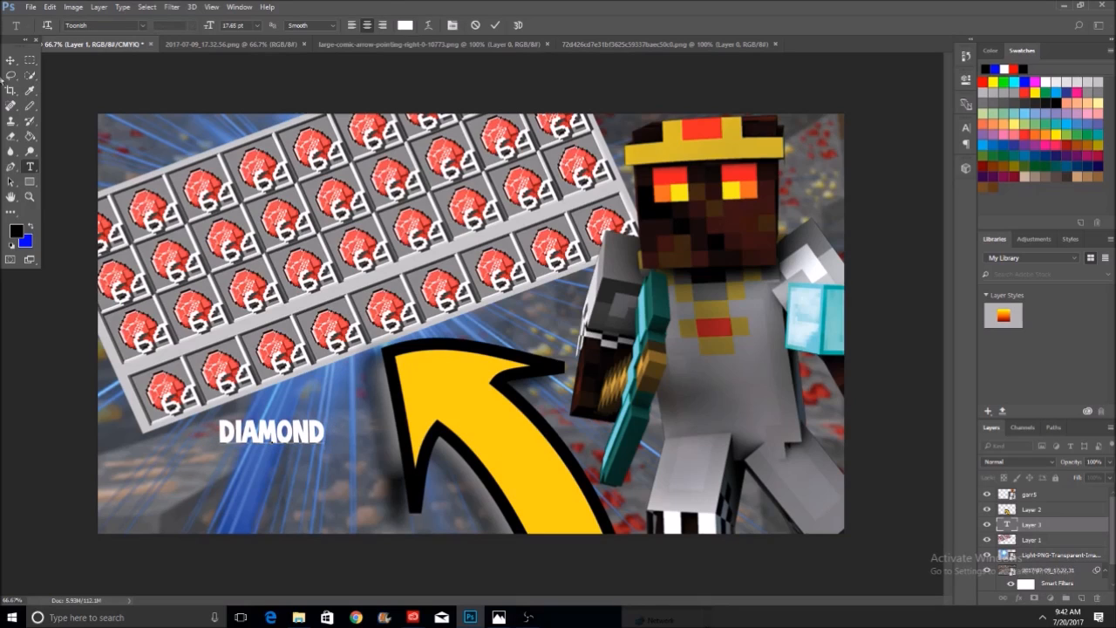
Enlarge the DIAMOND text to about 337%, move it to the canvas's lower-left corner and reorder it above the arrow layer
{"action": "left_click", "coordinate": [10, 60]}
{"action": "key", "text": "ctrl+t"}
{"action": "left_click_drag", "start_coordinate": [352, 415], "coordinate": [592, 340]}
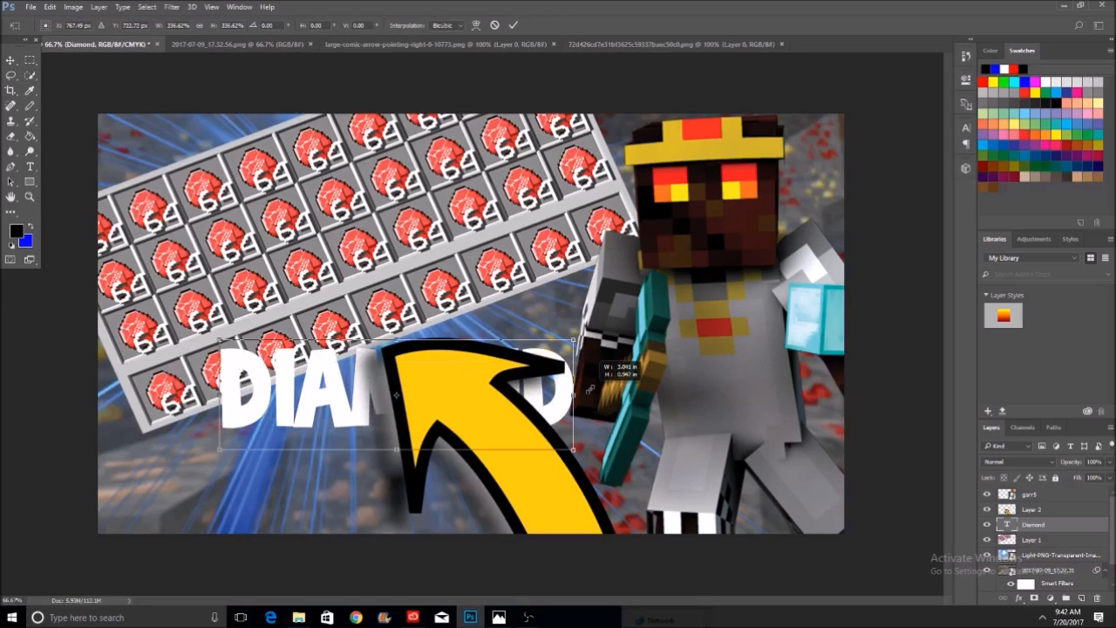
{"action": "left_click_drag", "start_coordinate": [274, 454], "coordinate": [213, 519]}
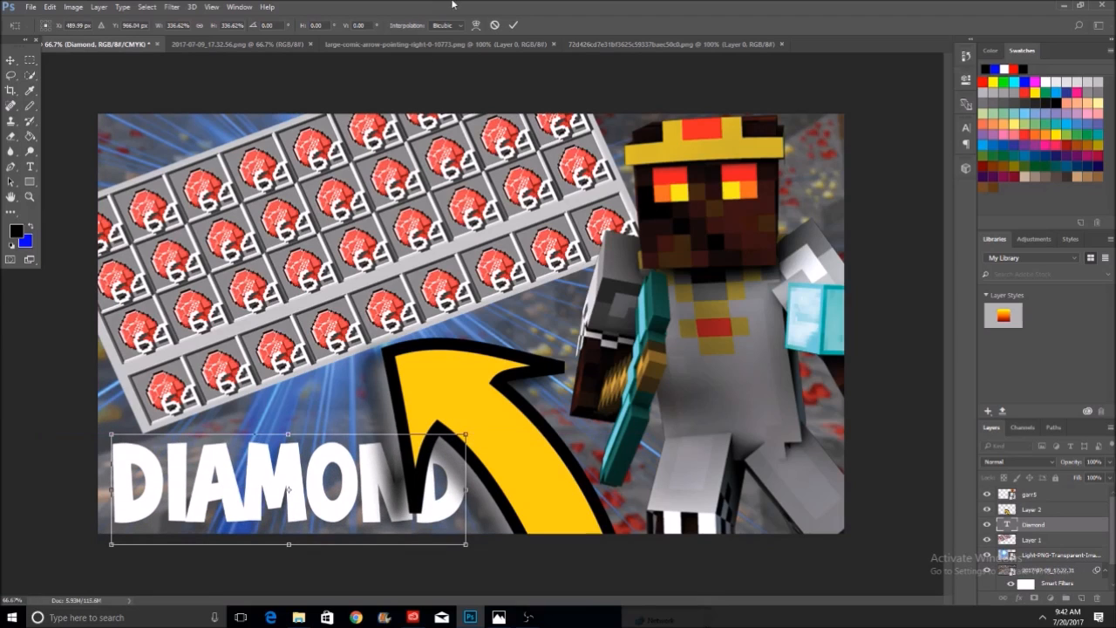
{"action": "left_click", "coordinate": [513, 25]}
{"action": "left_click_drag", "start_coordinate": [1039, 526], "coordinate": [1038, 509]}
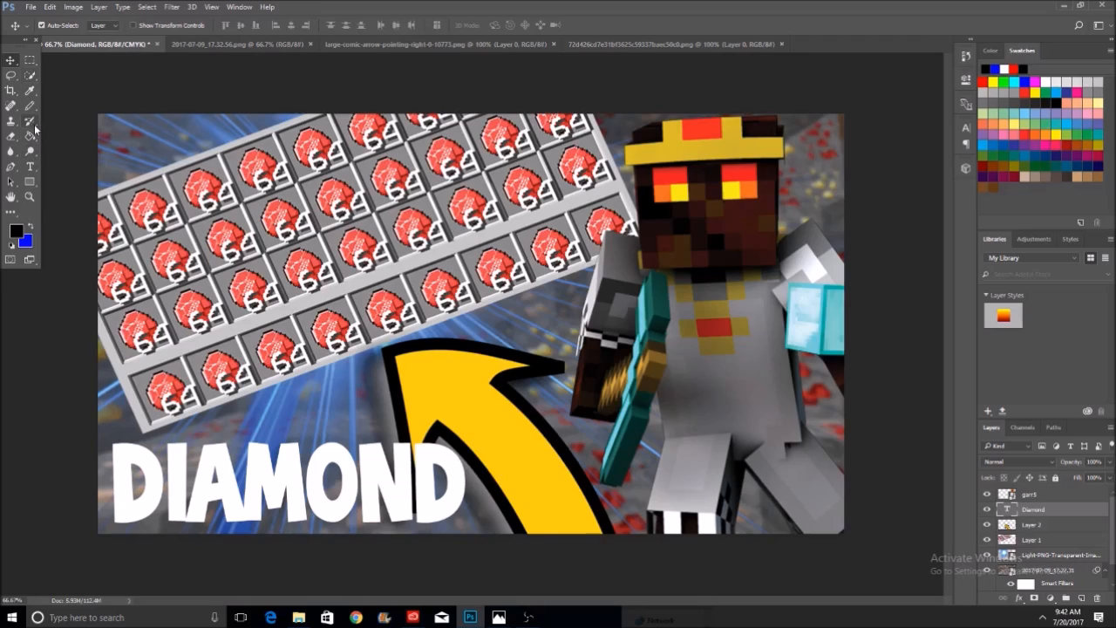
Discard the new empty text started beside DIAMOND and delete the DIAMOND text layer
{"action": "left_click", "coordinate": [29, 167]}
{"action": "left_click", "coordinate": [478, 462]}
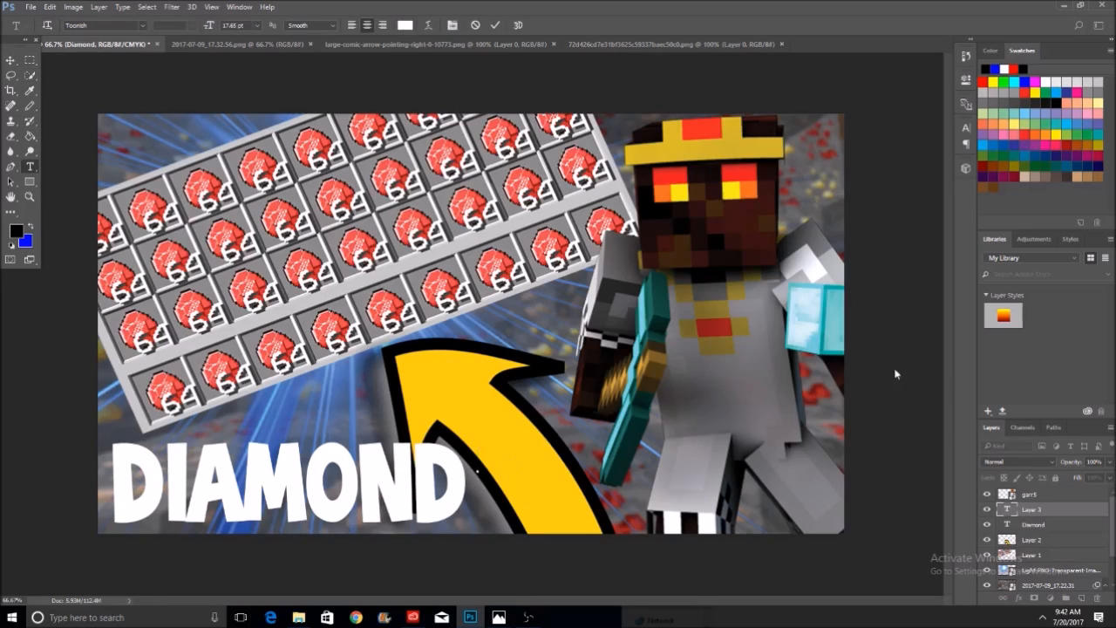
{"action": "key", "text": "Escape"}
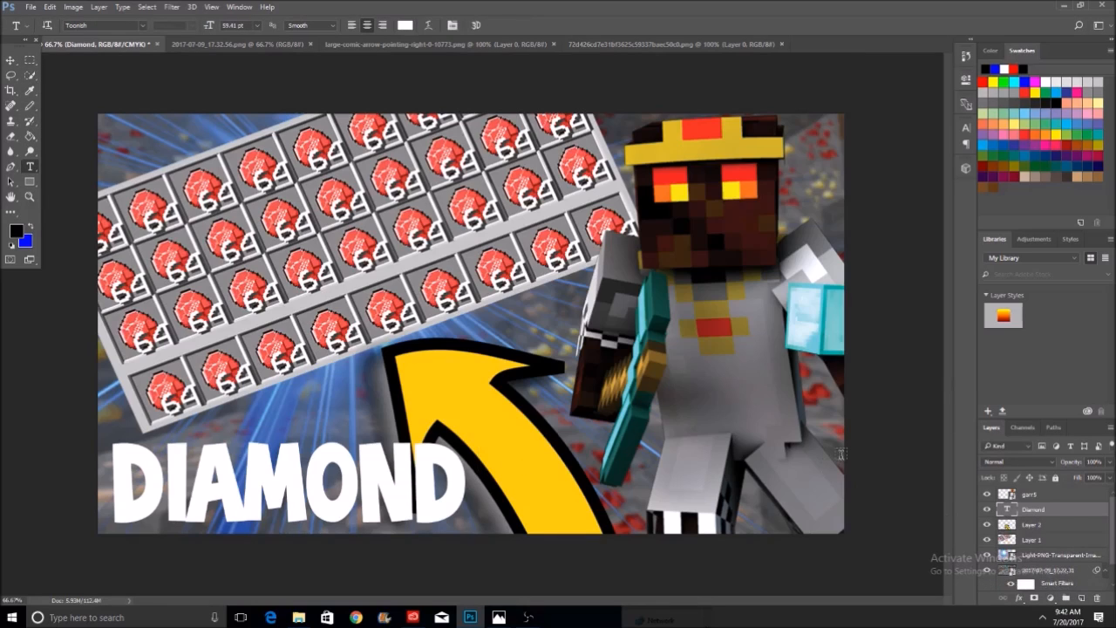
{"action": "key", "text": "Delete"}
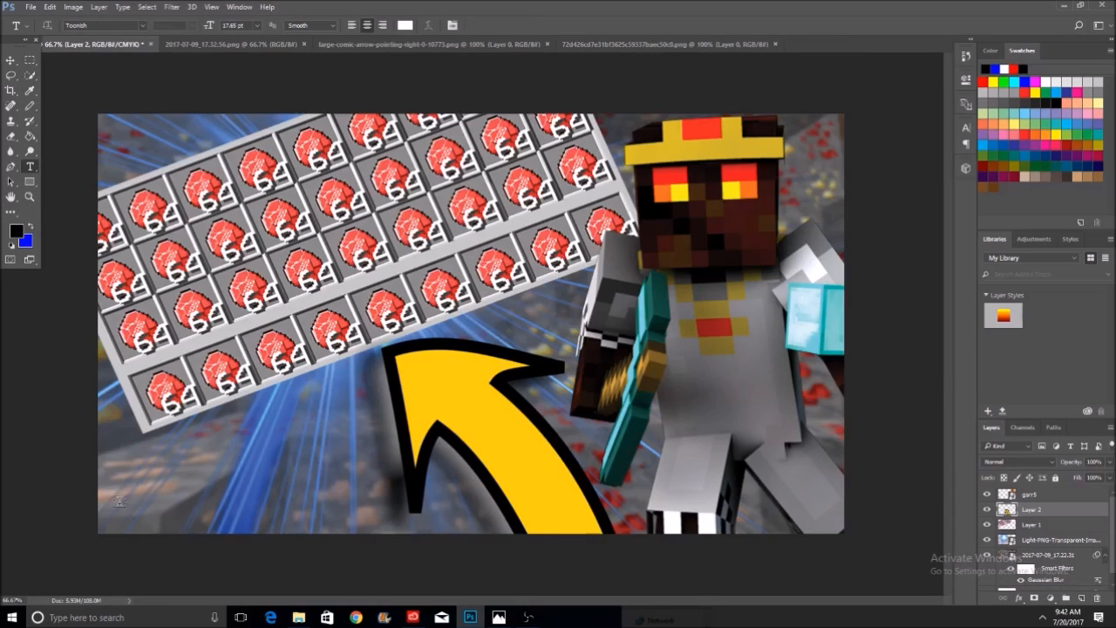
Add the white text "DIAMONDS" in the Toonish font near the canvas's lower-left corner
{"action": "left_click", "coordinate": [117, 495]}
{"action": "type", "text": "DIAMONDS"}
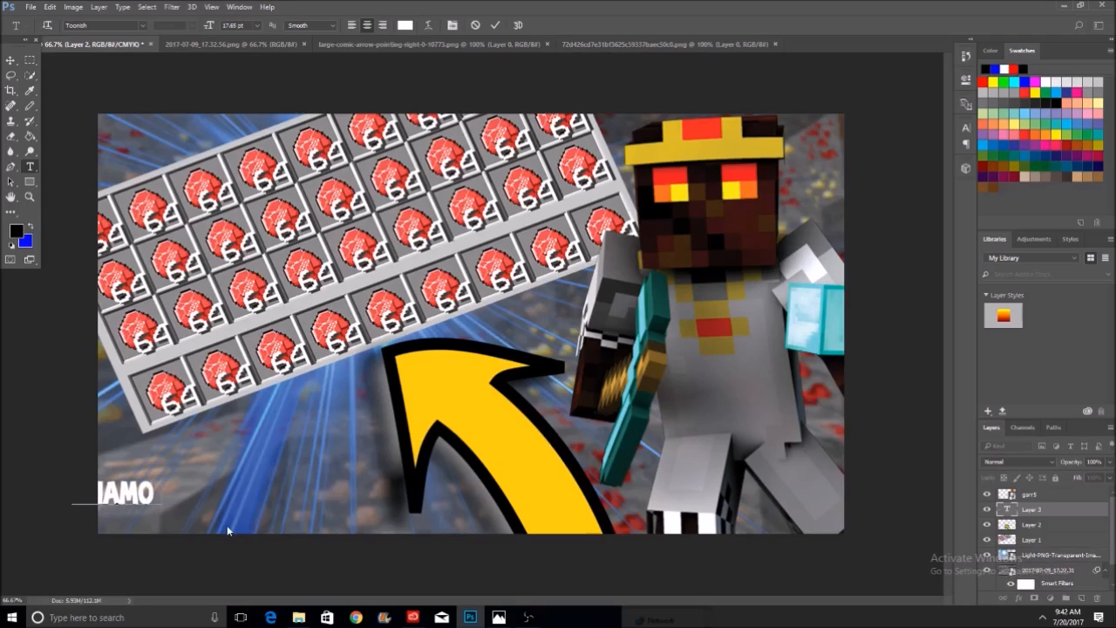
{"action": "left_click", "coordinate": [495, 25]}
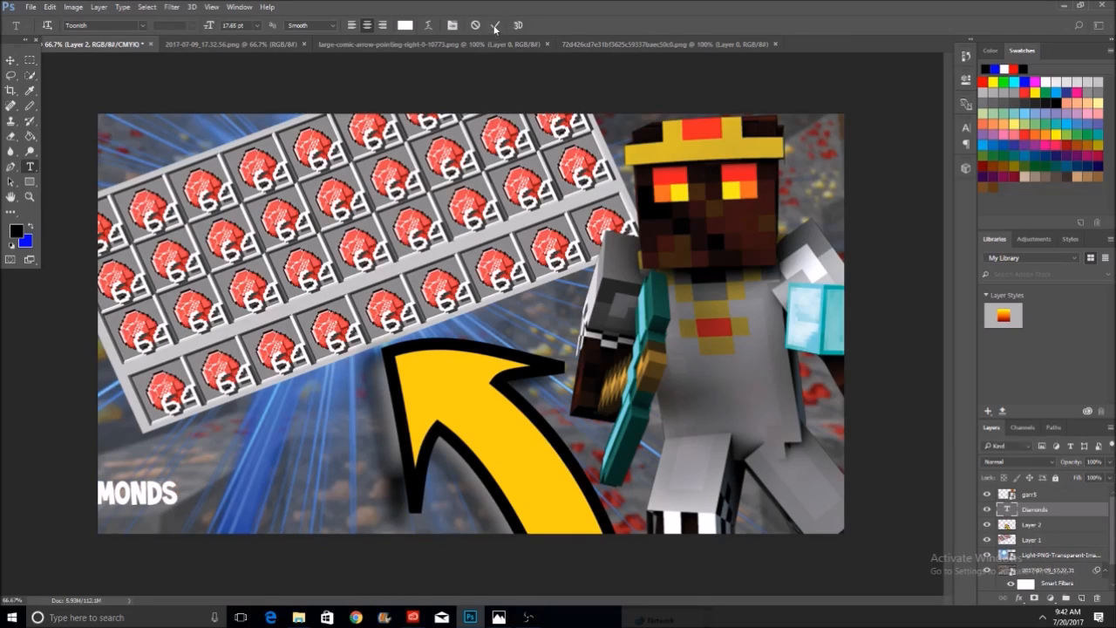
Enlarge the DIAMONDS text to about 62 pt and place it below the item grid, overlapping the yellow arrow
{"action": "key", "text": "ctrl+t"}
{"action": "left_click_drag", "start_coordinate": [180, 476], "coordinate": [388, 424]}
{"action": "left_click_drag", "start_coordinate": [372, 463], "coordinate": [390, 456]}
{"action": "left_click_drag", "start_coordinate": [209, 460], "coordinate": [259, 485]}
{"action": "left_click_drag", "start_coordinate": [457, 441], "coordinate": [531, 421]}
{"action": "left_click", "coordinate": [513, 25]}
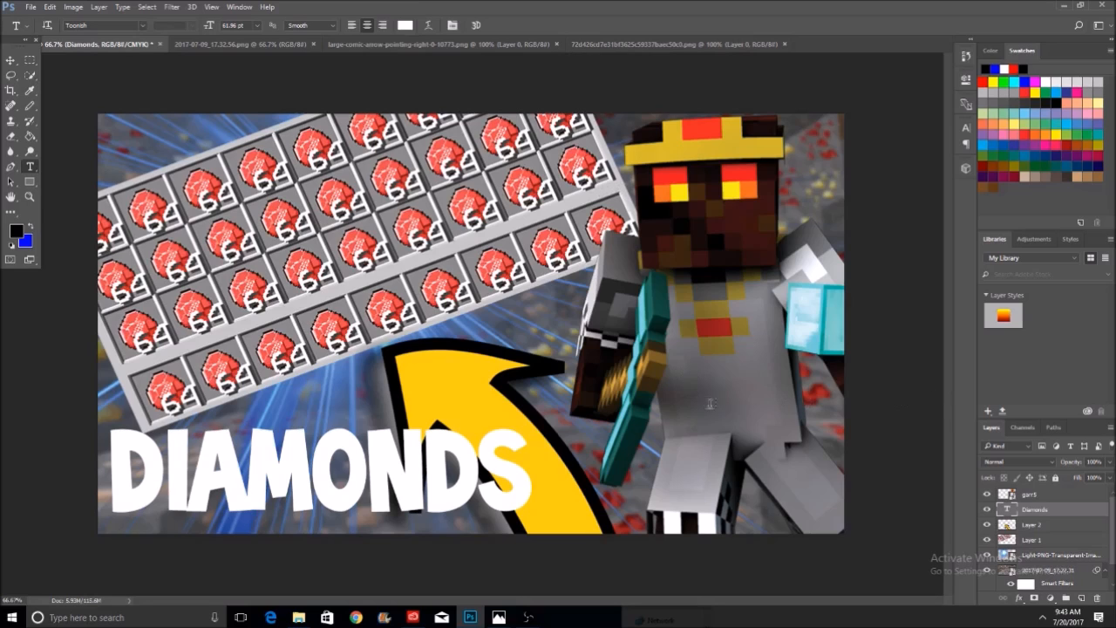
Add a linear gradient overlay running from dark red through orange to yellow to the DIAMONDS text layer
{"action": "right_click", "coordinate": [1020, 513]}
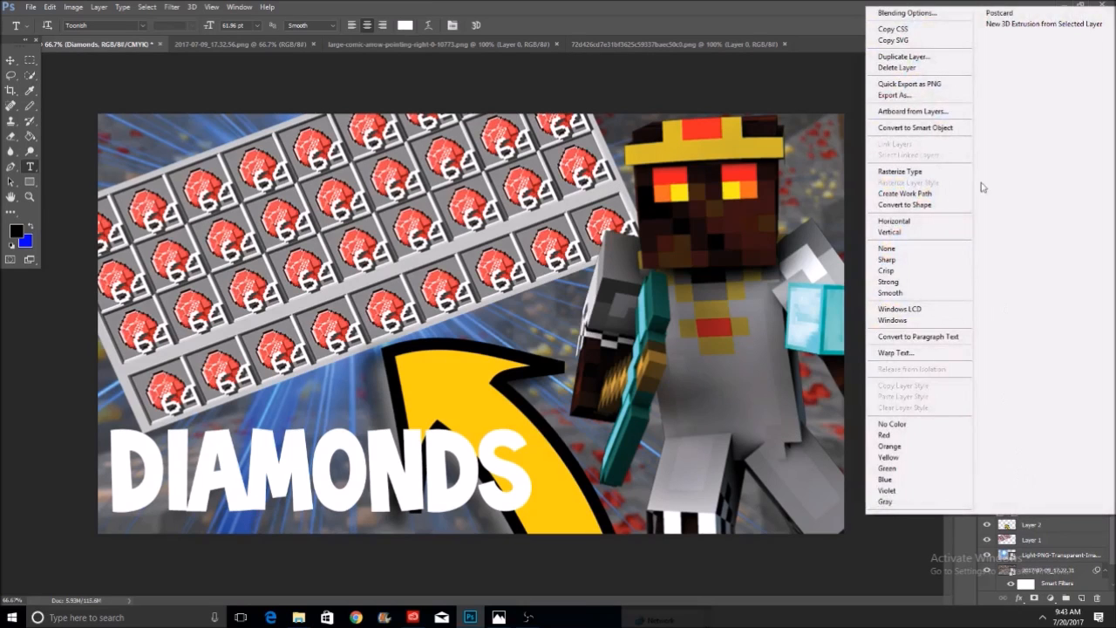
{"action": "left_click", "coordinate": [910, 14]}
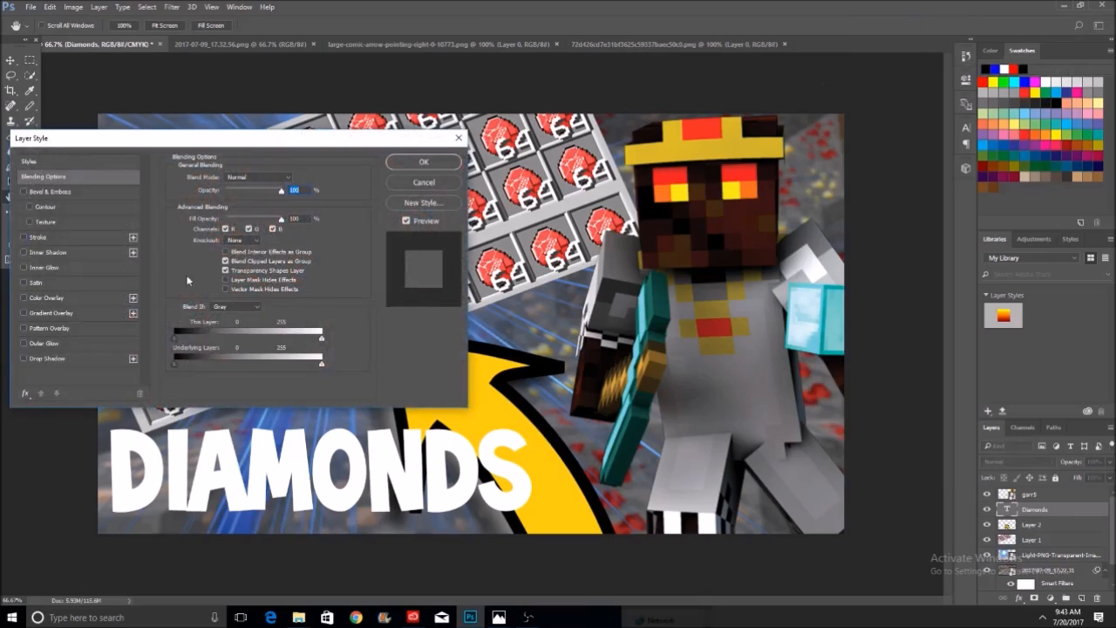
{"action": "left_click", "coordinate": [49, 313]}
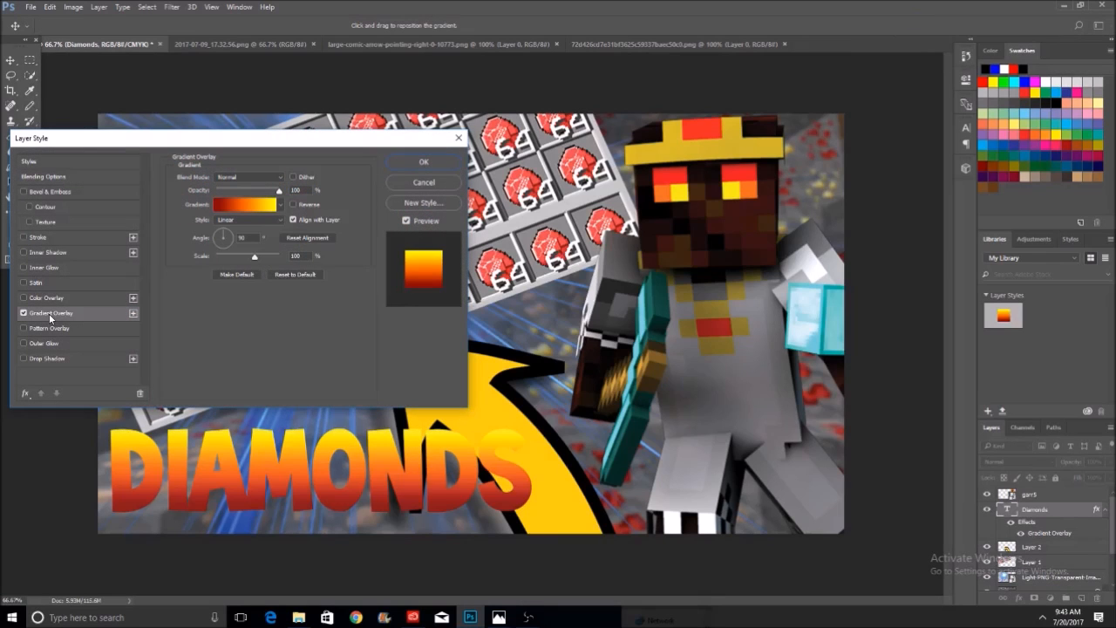
Try other gradient presets on the DIAMONDS overlay, including Black, White and Orange, Yellow, Orange
{"action": "left_click", "coordinate": [251, 208]}
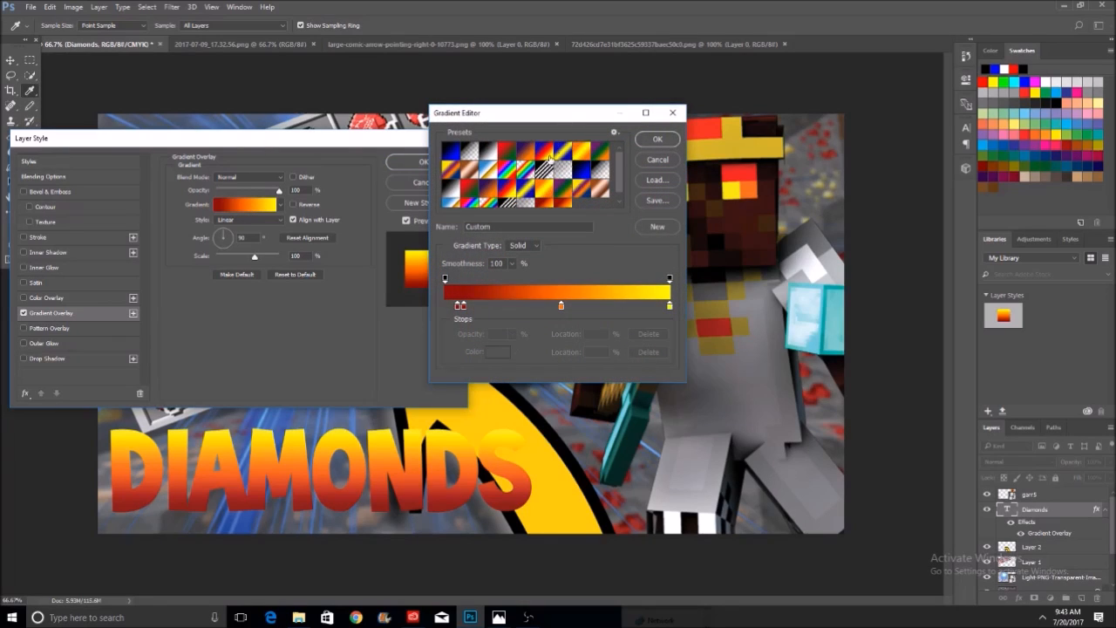
{"action": "left_click", "coordinate": [583, 152]}
{"action": "left_click", "coordinate": [505, 172]}
{"action": "left_click", "coordinate": [524, 170]}
{"action": "left_click", "coordinate": [489, 150]}
{"action": "left_click", "coordinate": [488, 150]}
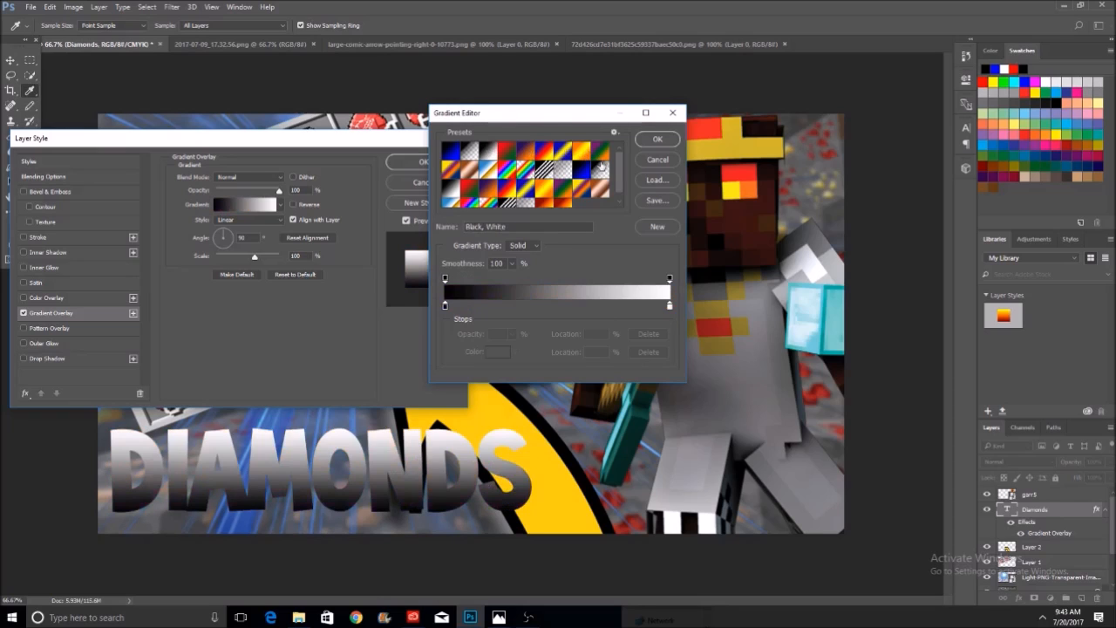
{"action": "left_click", "coordinate": [581, 169]}
{"action": "left_click", "coordinate": [562, 204]}
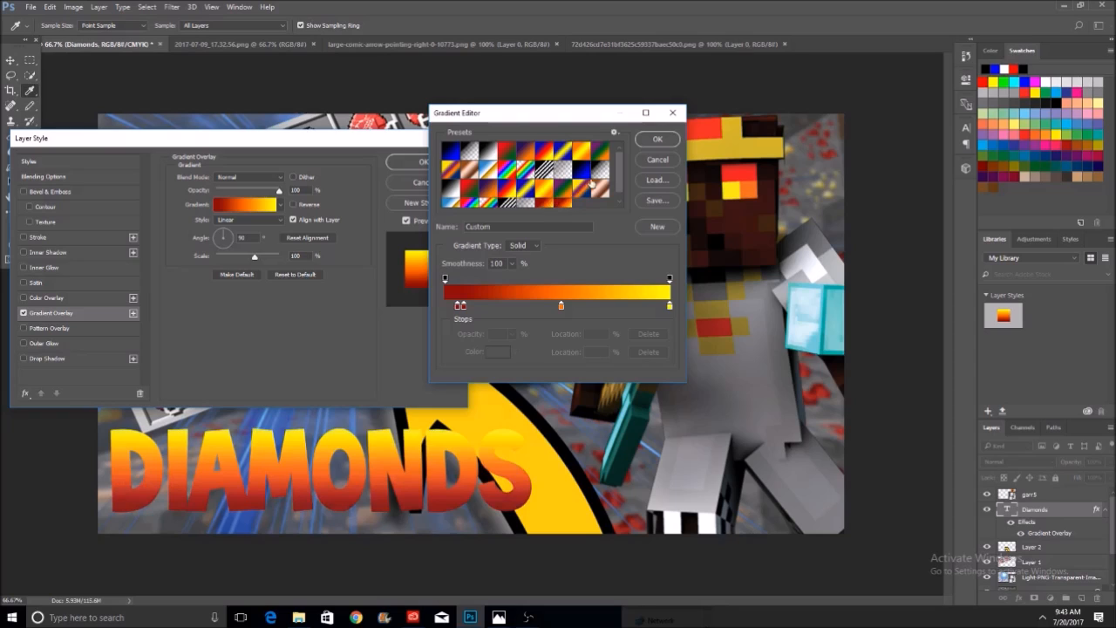
{"action": "left_click", "coordinate": [579, 154]}
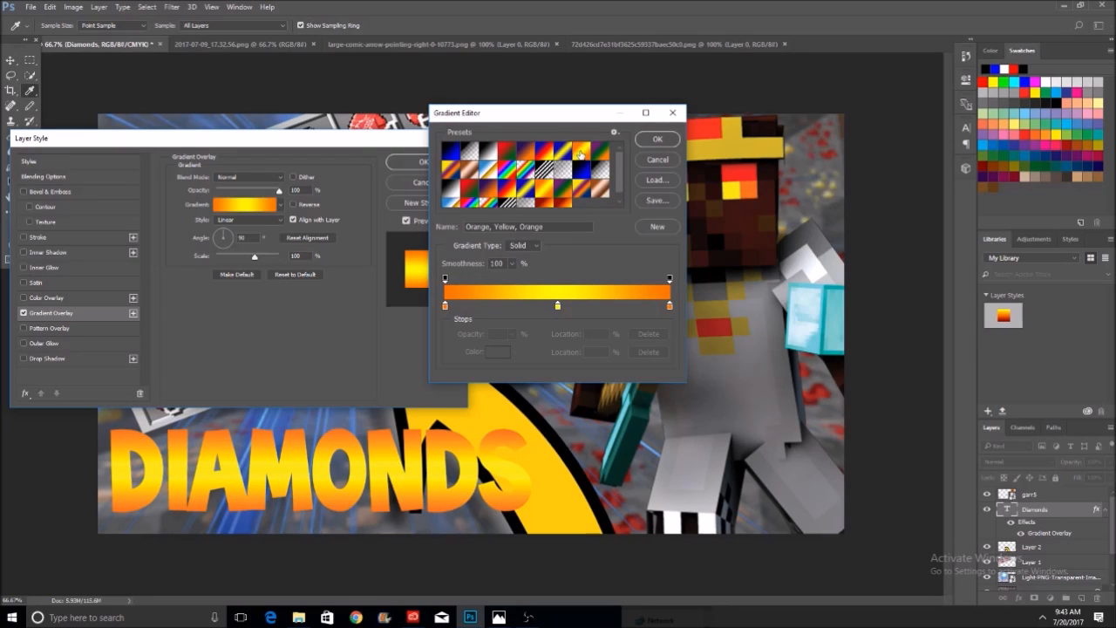
Choose the custom dark red, orange and yellow gradient for the DIAMONDS overlay and apply the layer style
{"action": "left_click", "coordinate": [567, 204]}
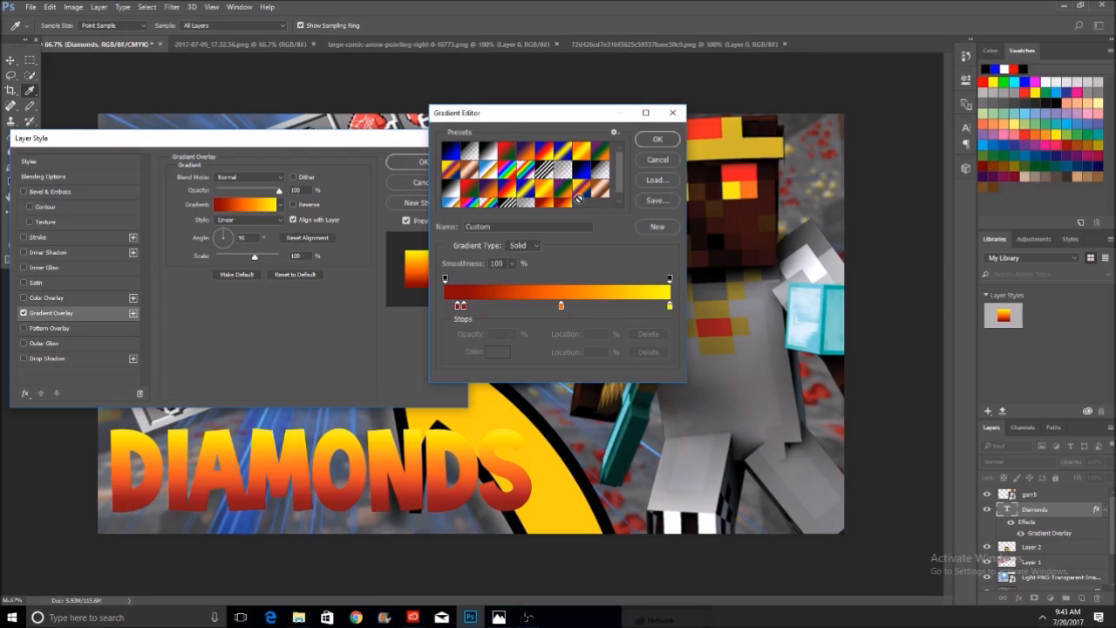
{"action": "left_click", "coordinate": [657, 140]}
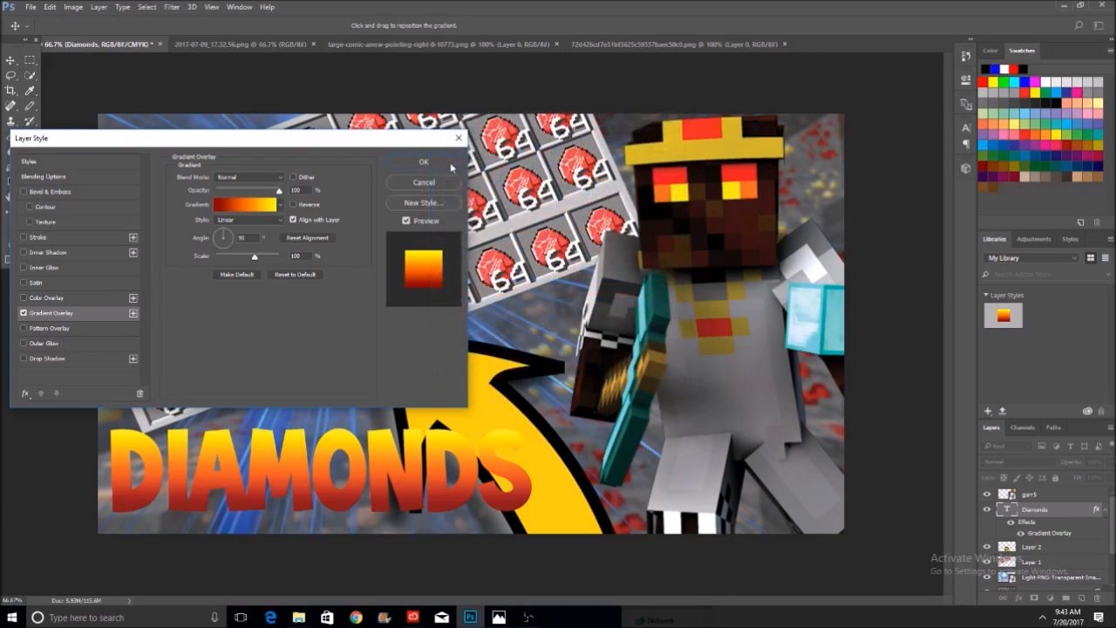
{"action": "left_click", "coordinate": [425, 164]}
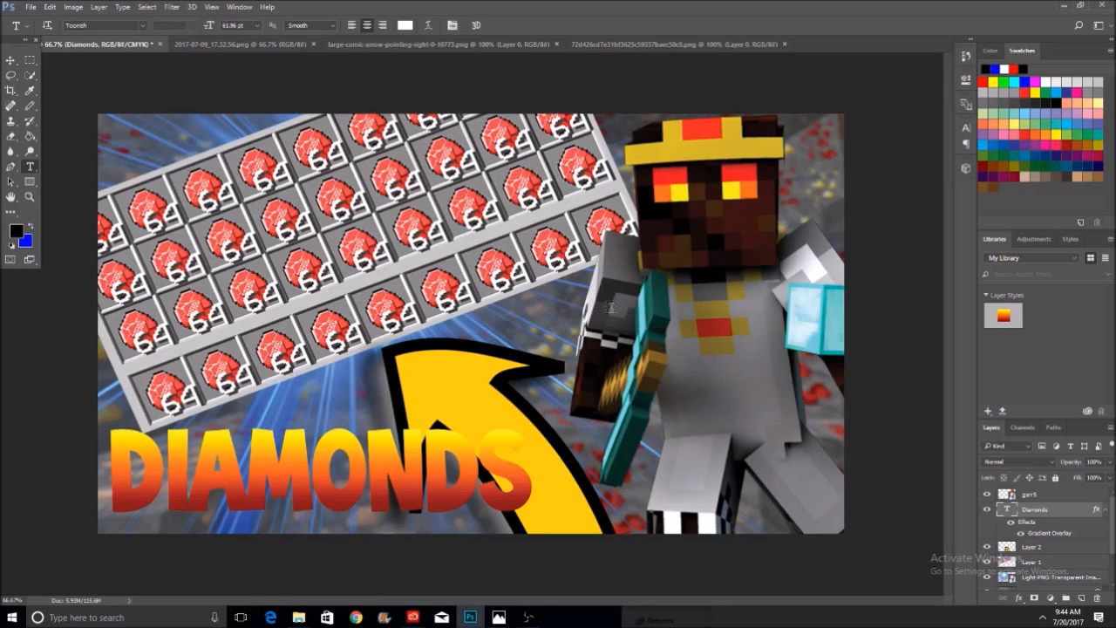
Add a black stroke positioned outside the letters to the DIAMONDS text layer
{"action": "right_click", "coordinate": [1035, 516]}
{"action": "left_click", "coordinate": [928, 8]}
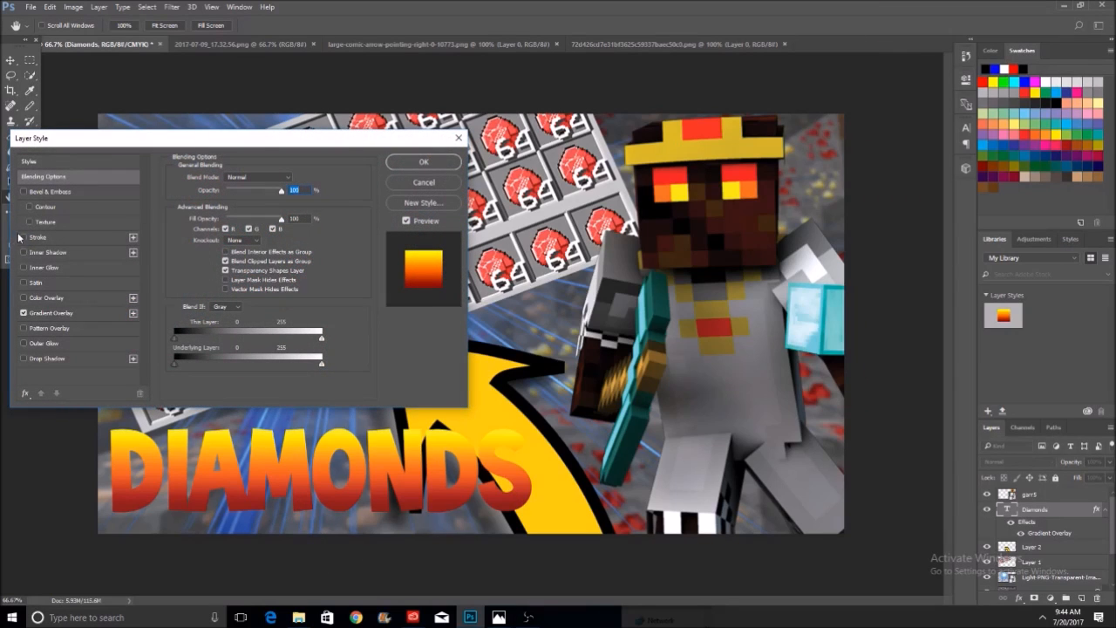
{"action": "left_click", "coordinate": [23, 238]}
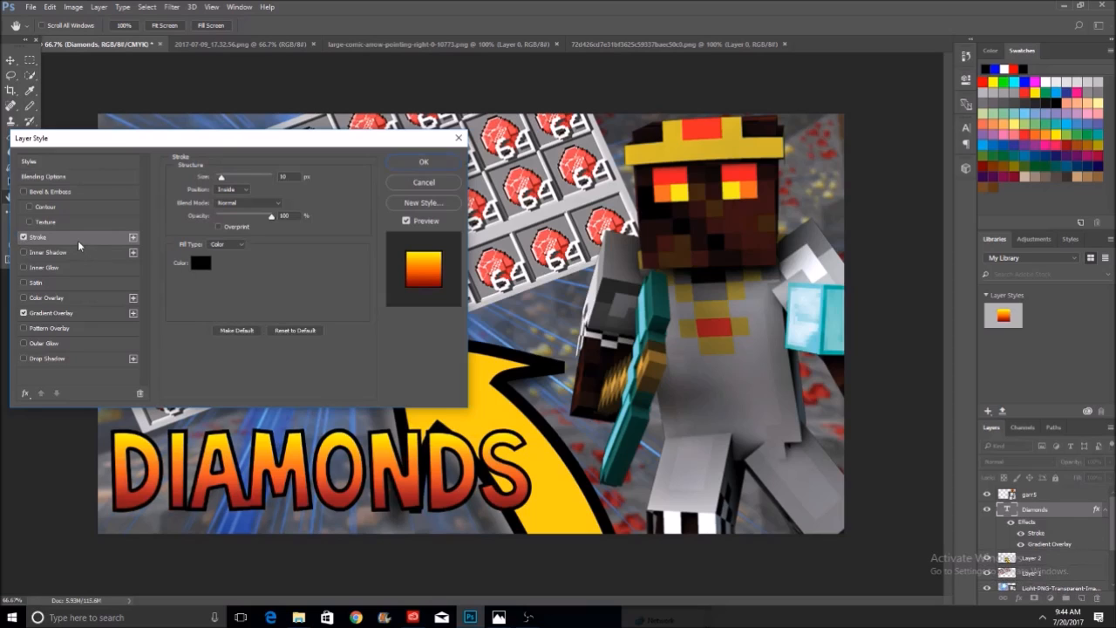
{"action": "left_click", "coordinate": [233, 189]}
{"action": "left_click", "coordinate": [230, 193]}
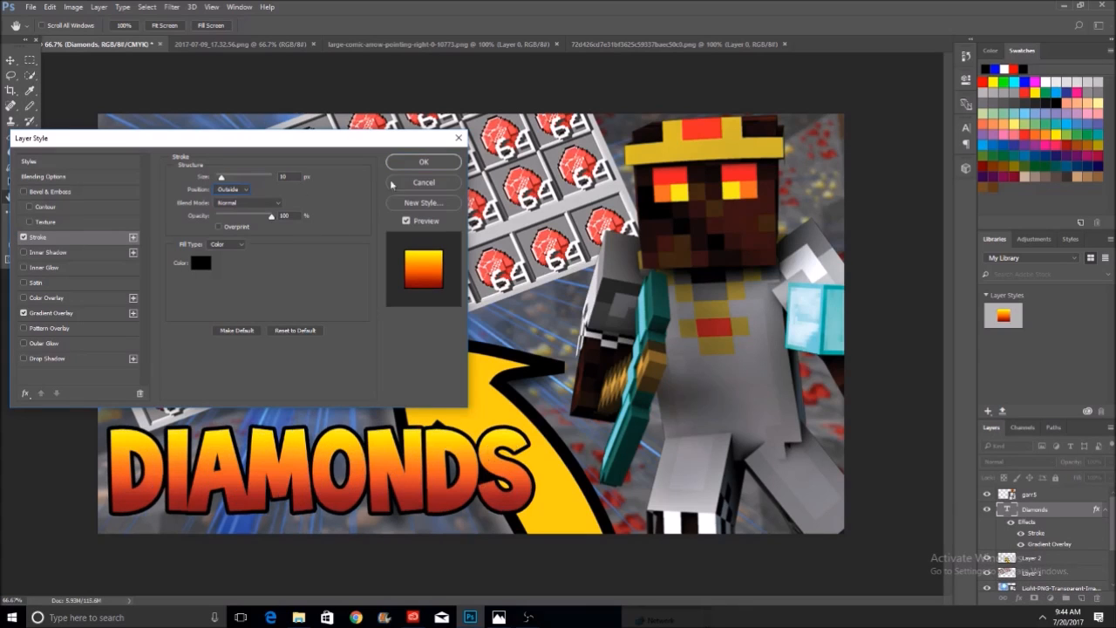
{"action": "left_click", "coordinate": [423, 163]}
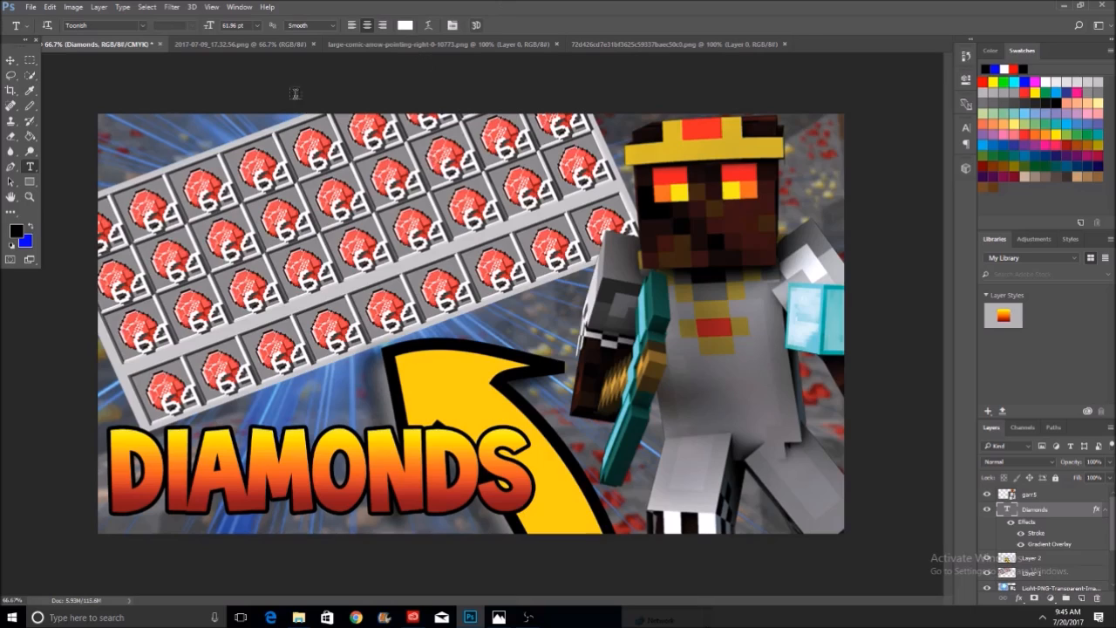
Switch to File Explorer and open the Cosmic Prisons folder inside Pictures
{"action": "left_click", "coordinate": [297, 618]}
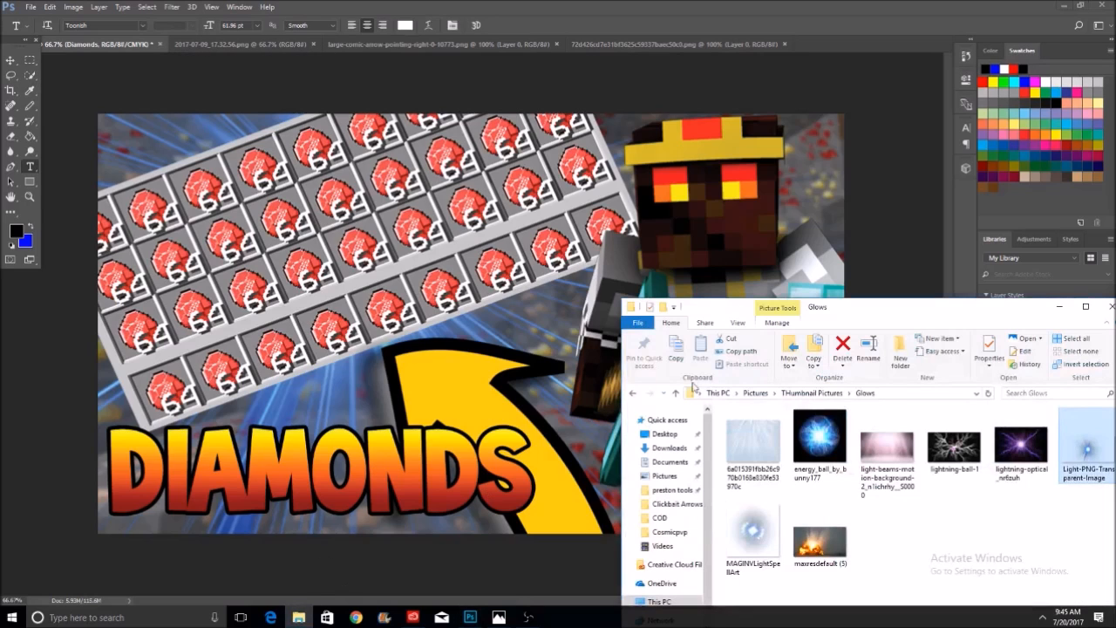
{"action": "left_click", "coordinate": [670, 461]}
{"action": "left_click", "coordinate": [664, 475]}
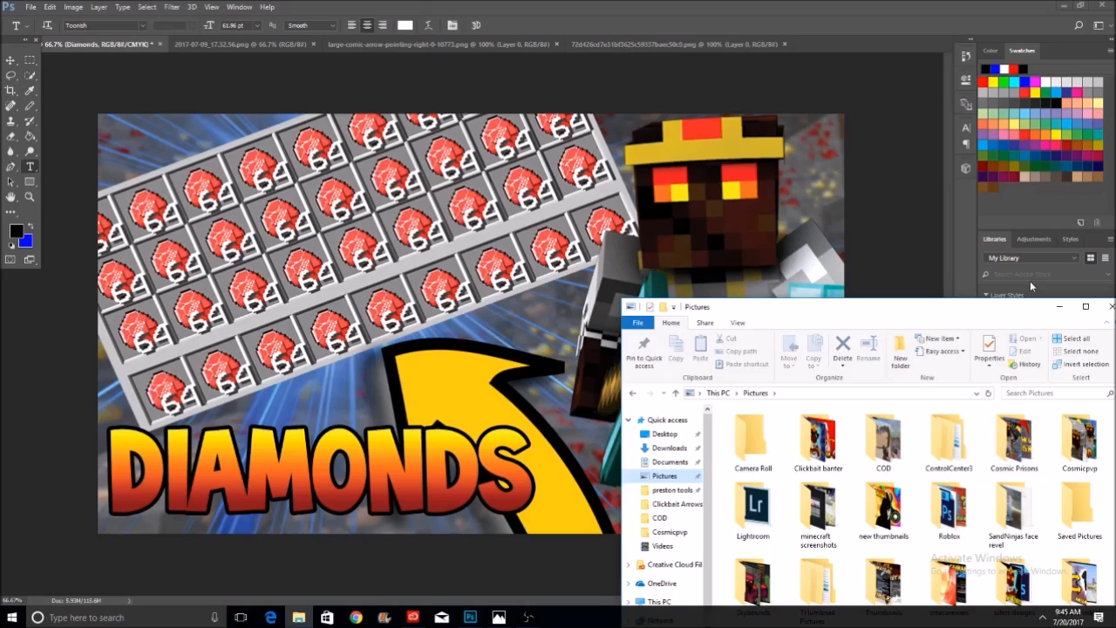
{"action": "left_click_drag", "start_coordinate": [979, 309], "coordinate": [809, 218]}
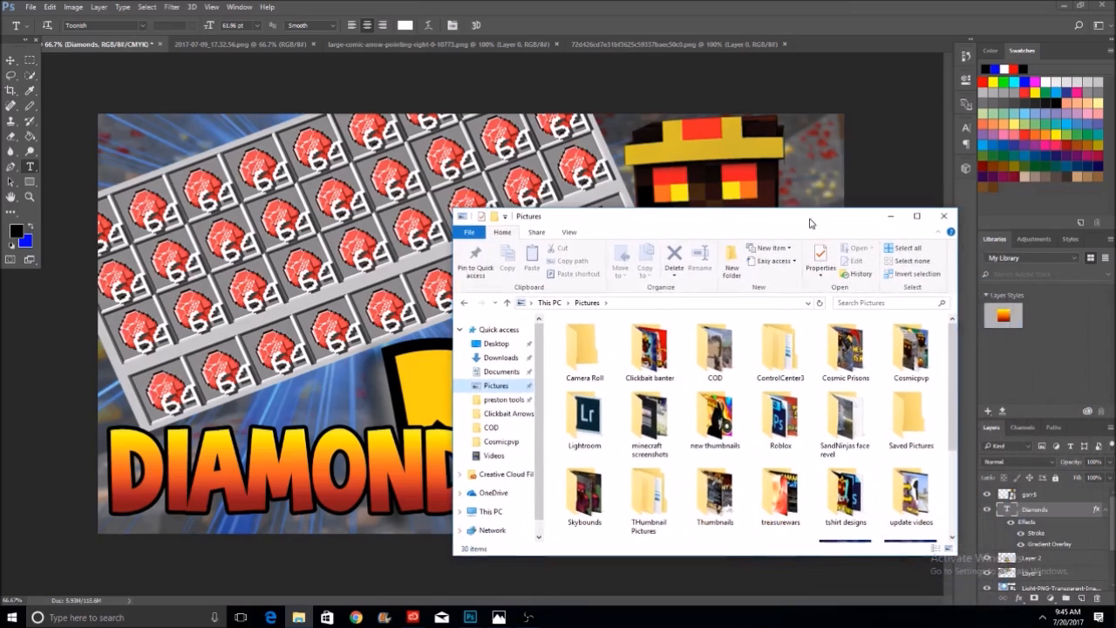
{"action": "double_click", "coordinate": [853, 355]}
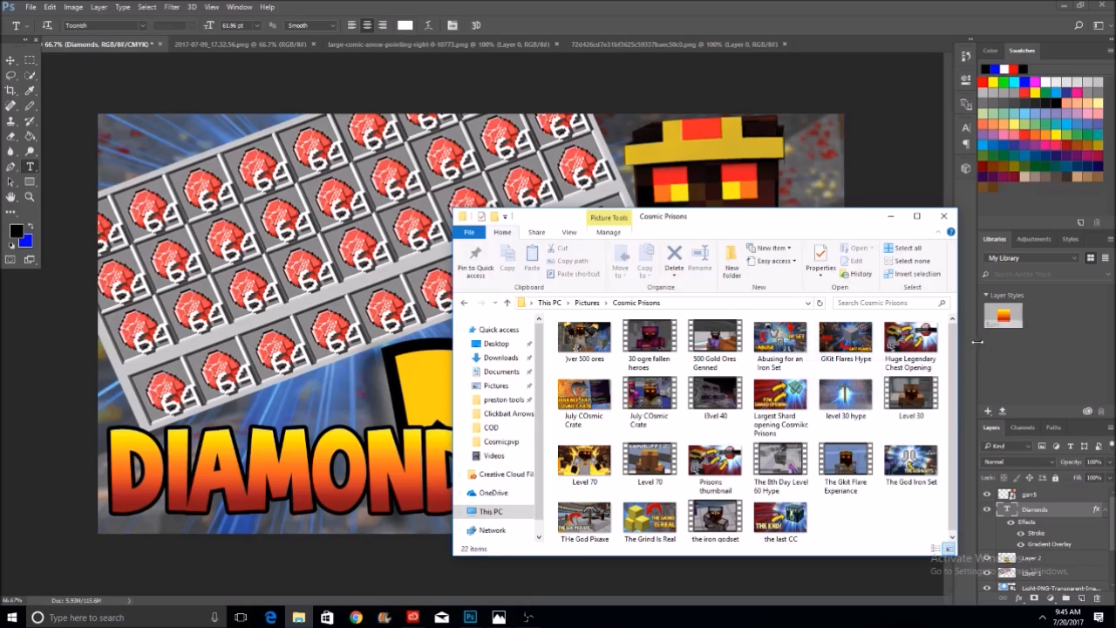
View the example thumbnails "Abusing for an Iron Set" and "Huge Legendary Chest Opening", closing each one
{"action": "double_click", "coordinate": [771, 359]}
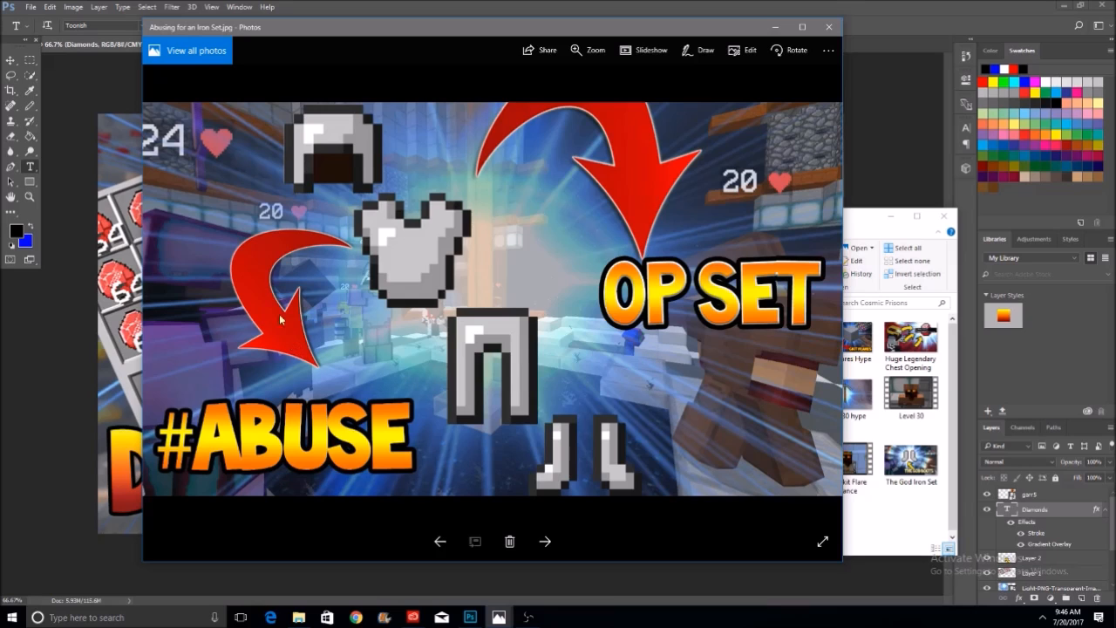
{"action": "left_click", "coordinate": [828, 27]}
{"action": "left_click", "coordinate": [911, 347]}
{"action": "double_click", "coordinate": [912, 347]}
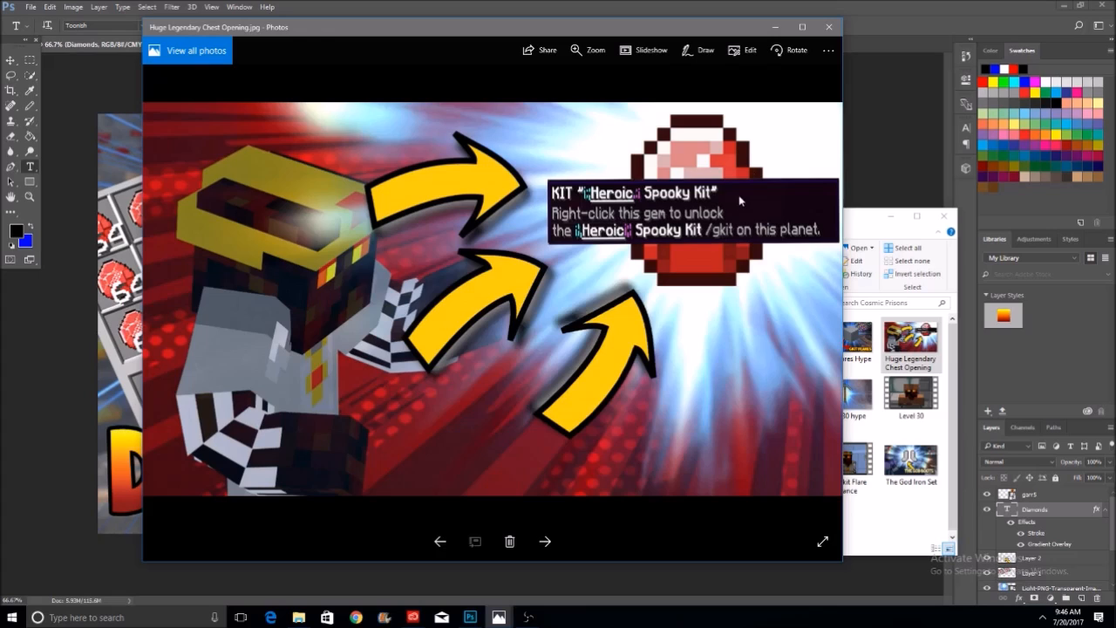
{"action": "left_click", "coordinate": [828, 28]}
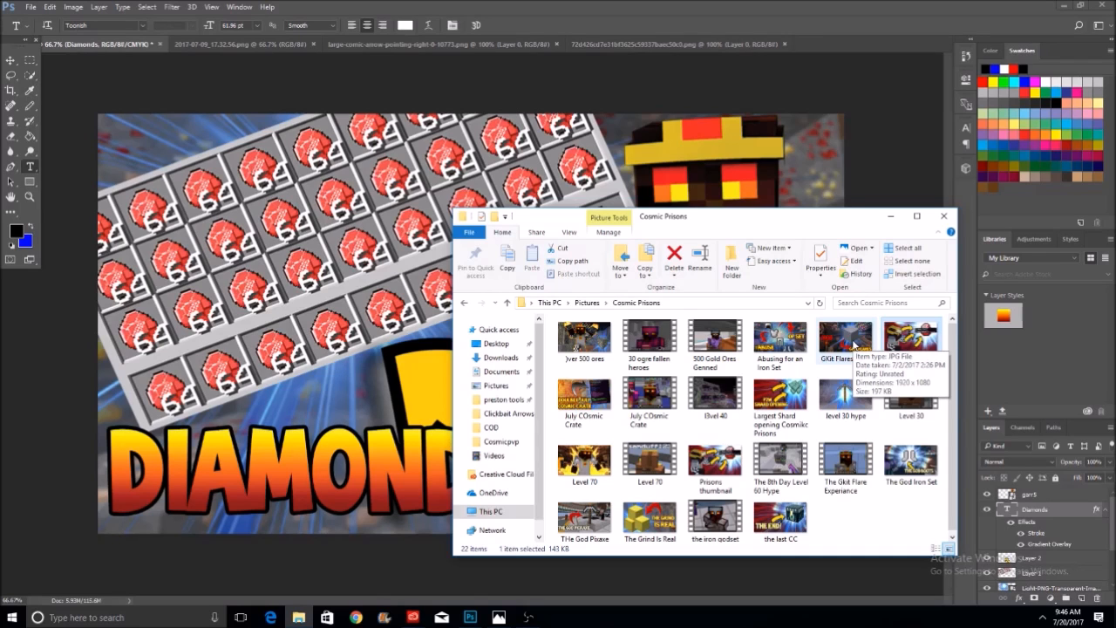
View the "July COsmic Crate" example thumbnail, then close it and the folder to return to Photoshop
{"action": "double_click", "coordinate": [583, 397]}
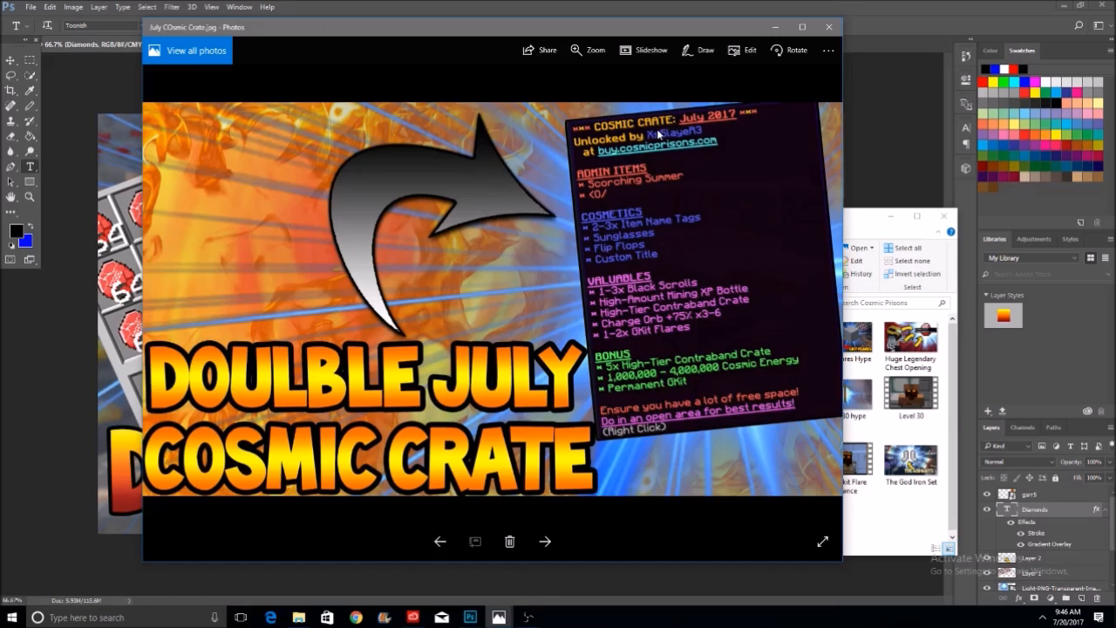
{"action": "left_click", "coordinate": [825, 26]}
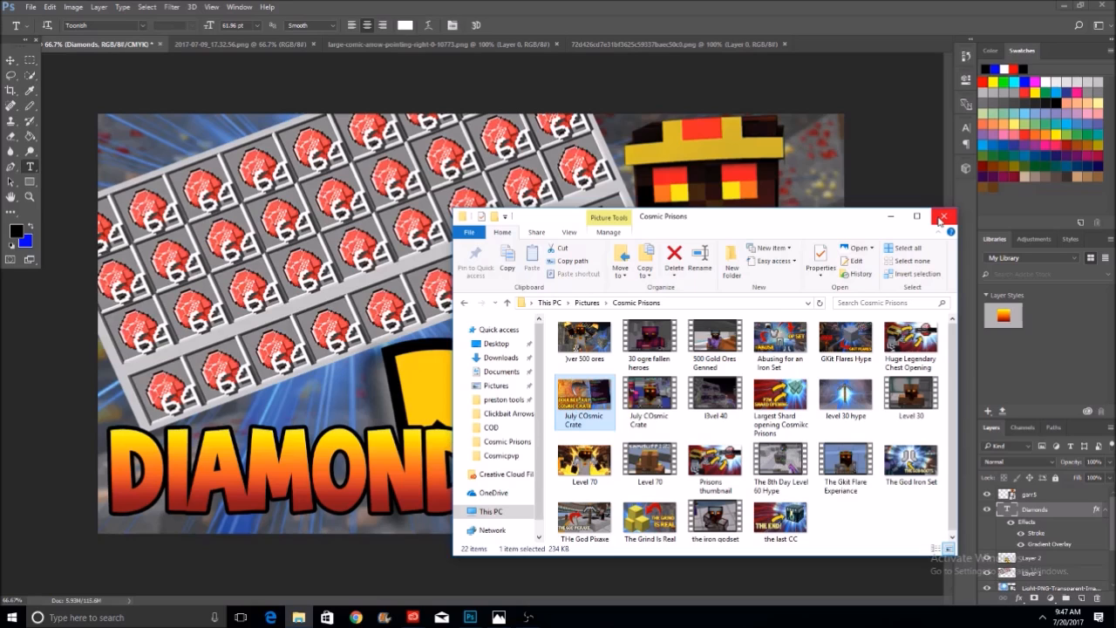
{"action": "left_click", "coordinate": [941, 217]}
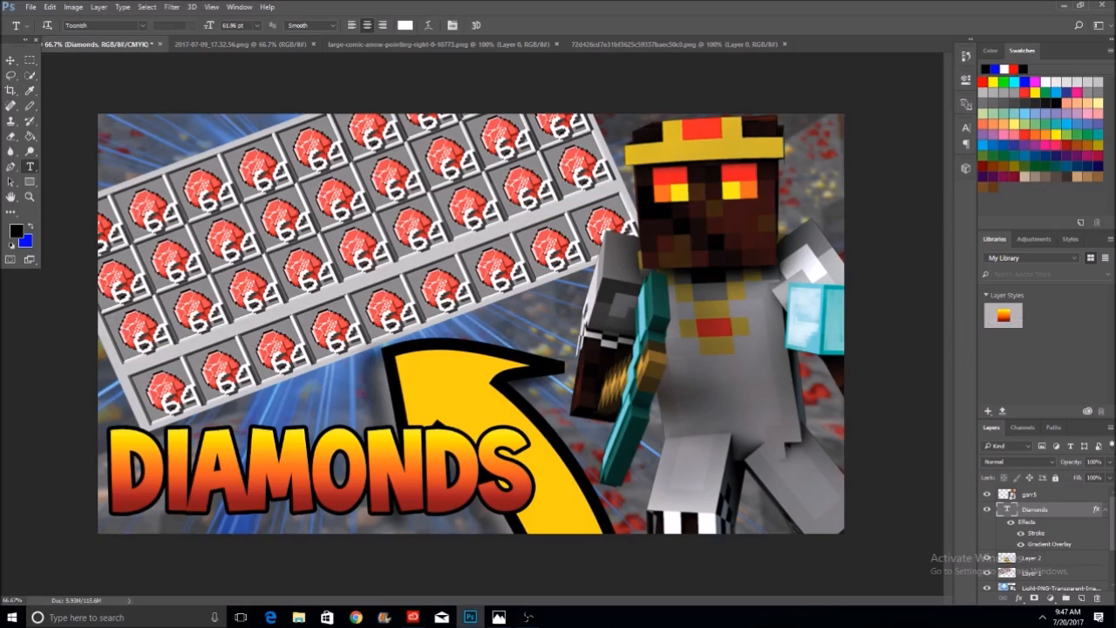